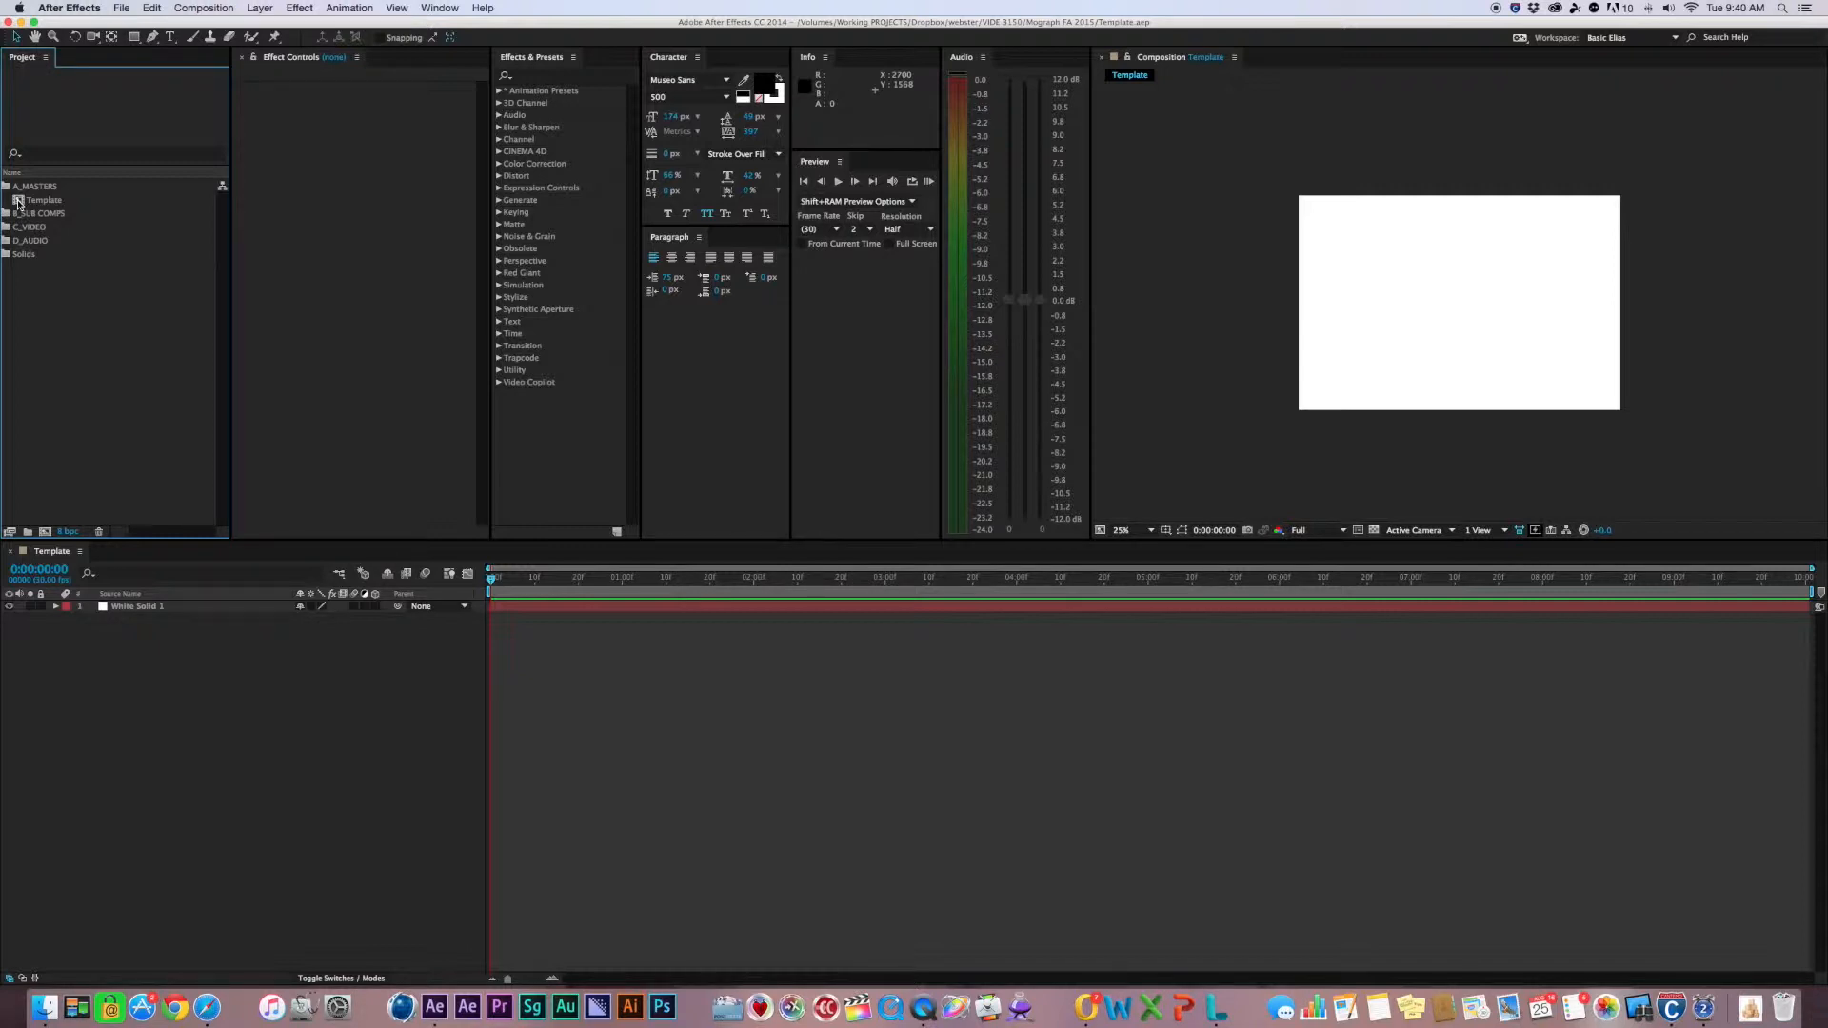
# Open the Template composition and scale White Solid 1 down to 17.8%, keeping it centred in the frame
pyautogui.doubleClick(18, 203)
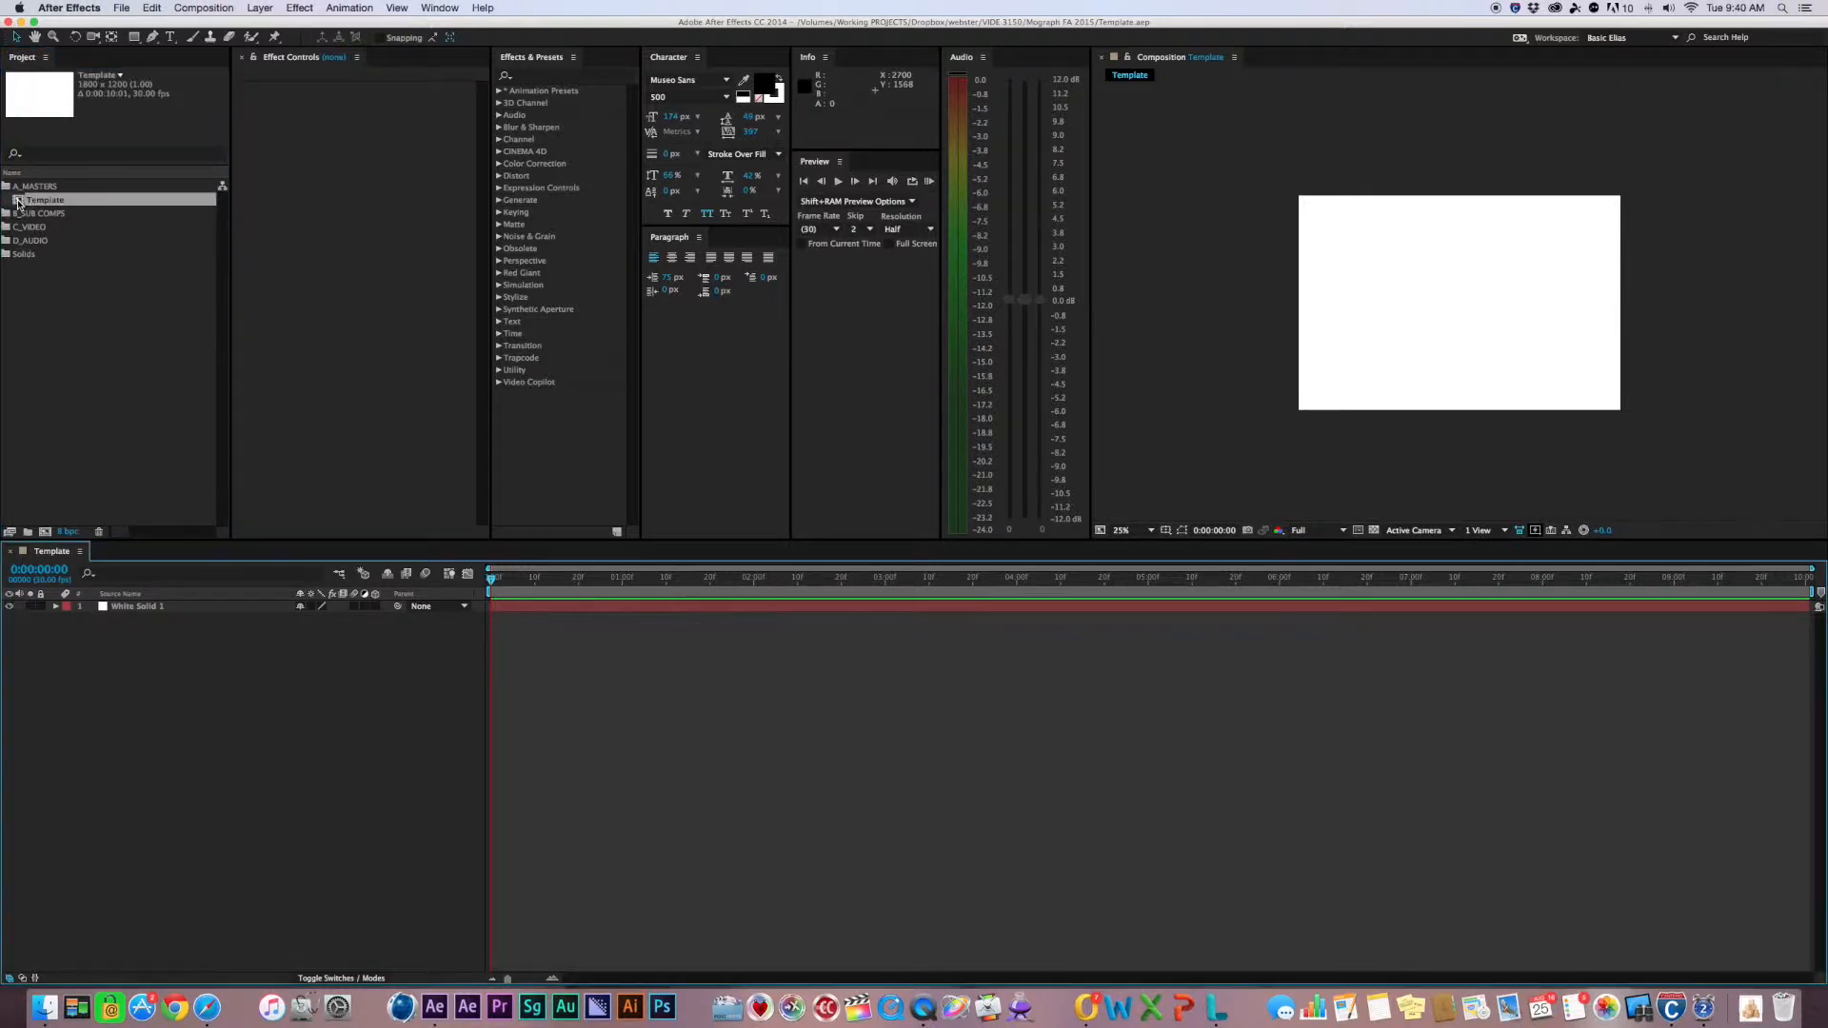
pyautogui.click(138, 609)
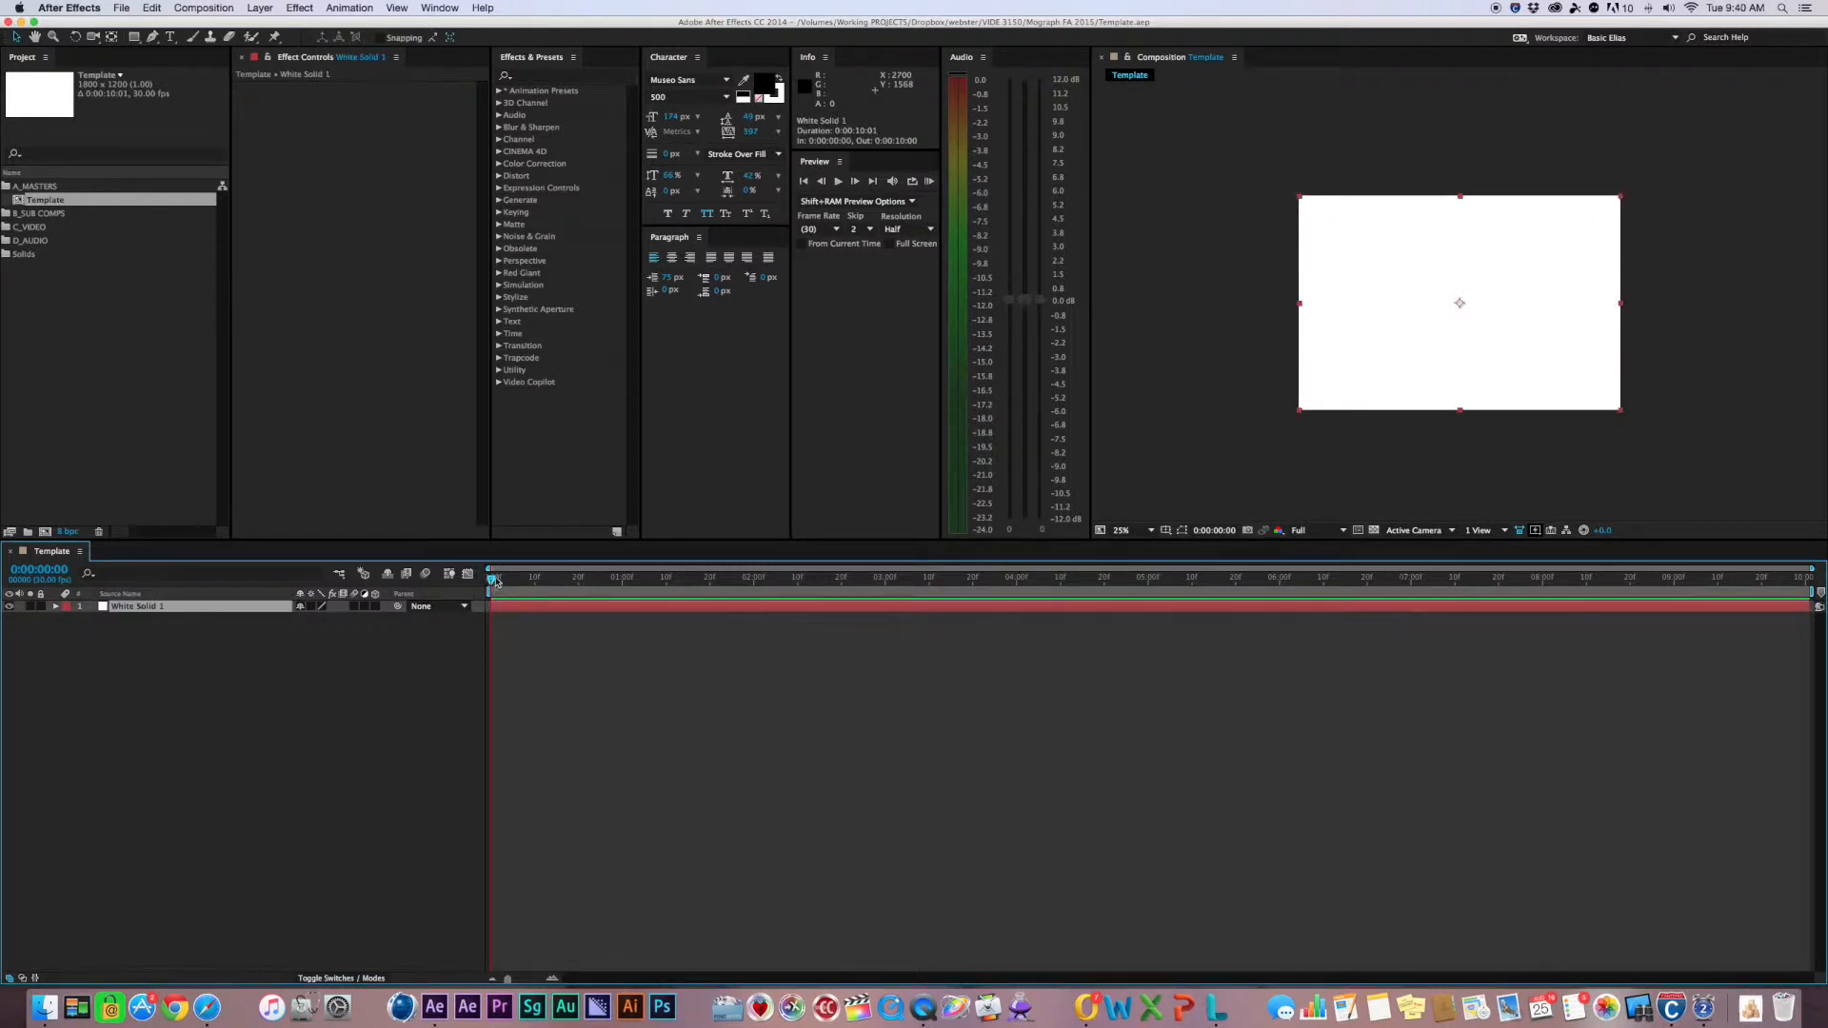
pyautogui.moveTo(1300, 197); pyautogui.dragTo(1398, 325)
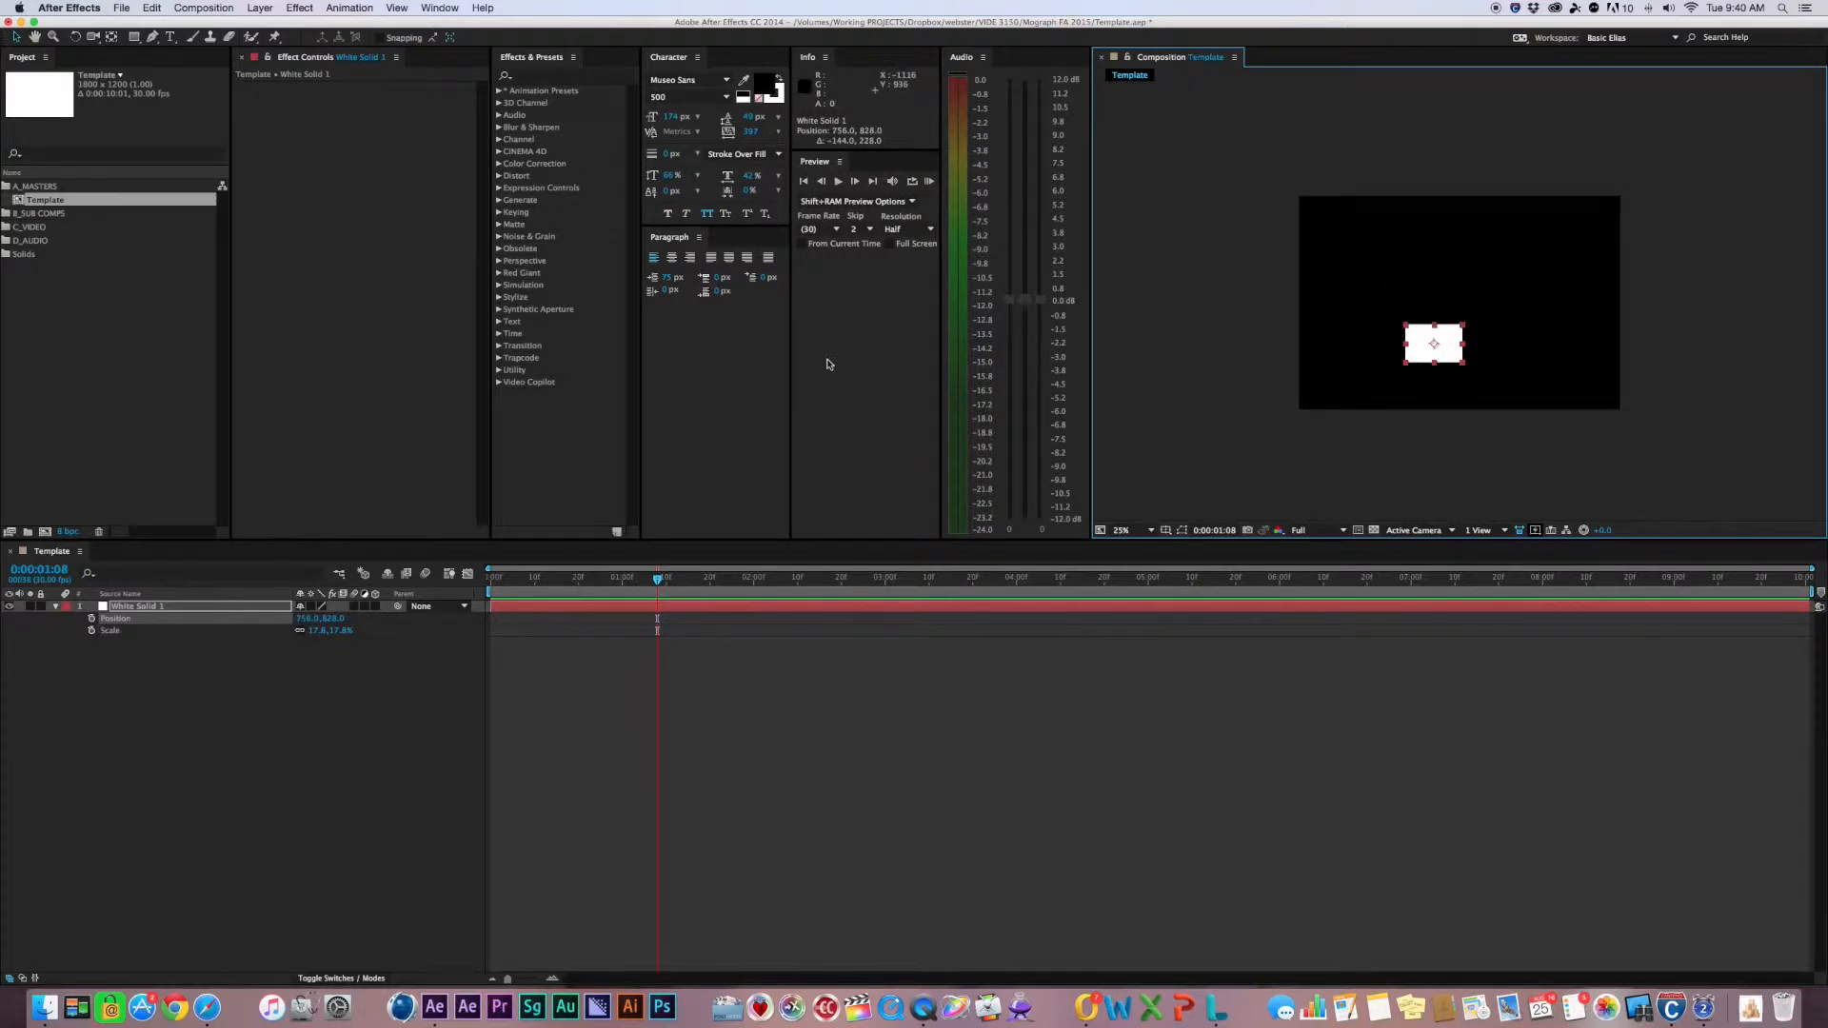
pyautogui.press('super+z')
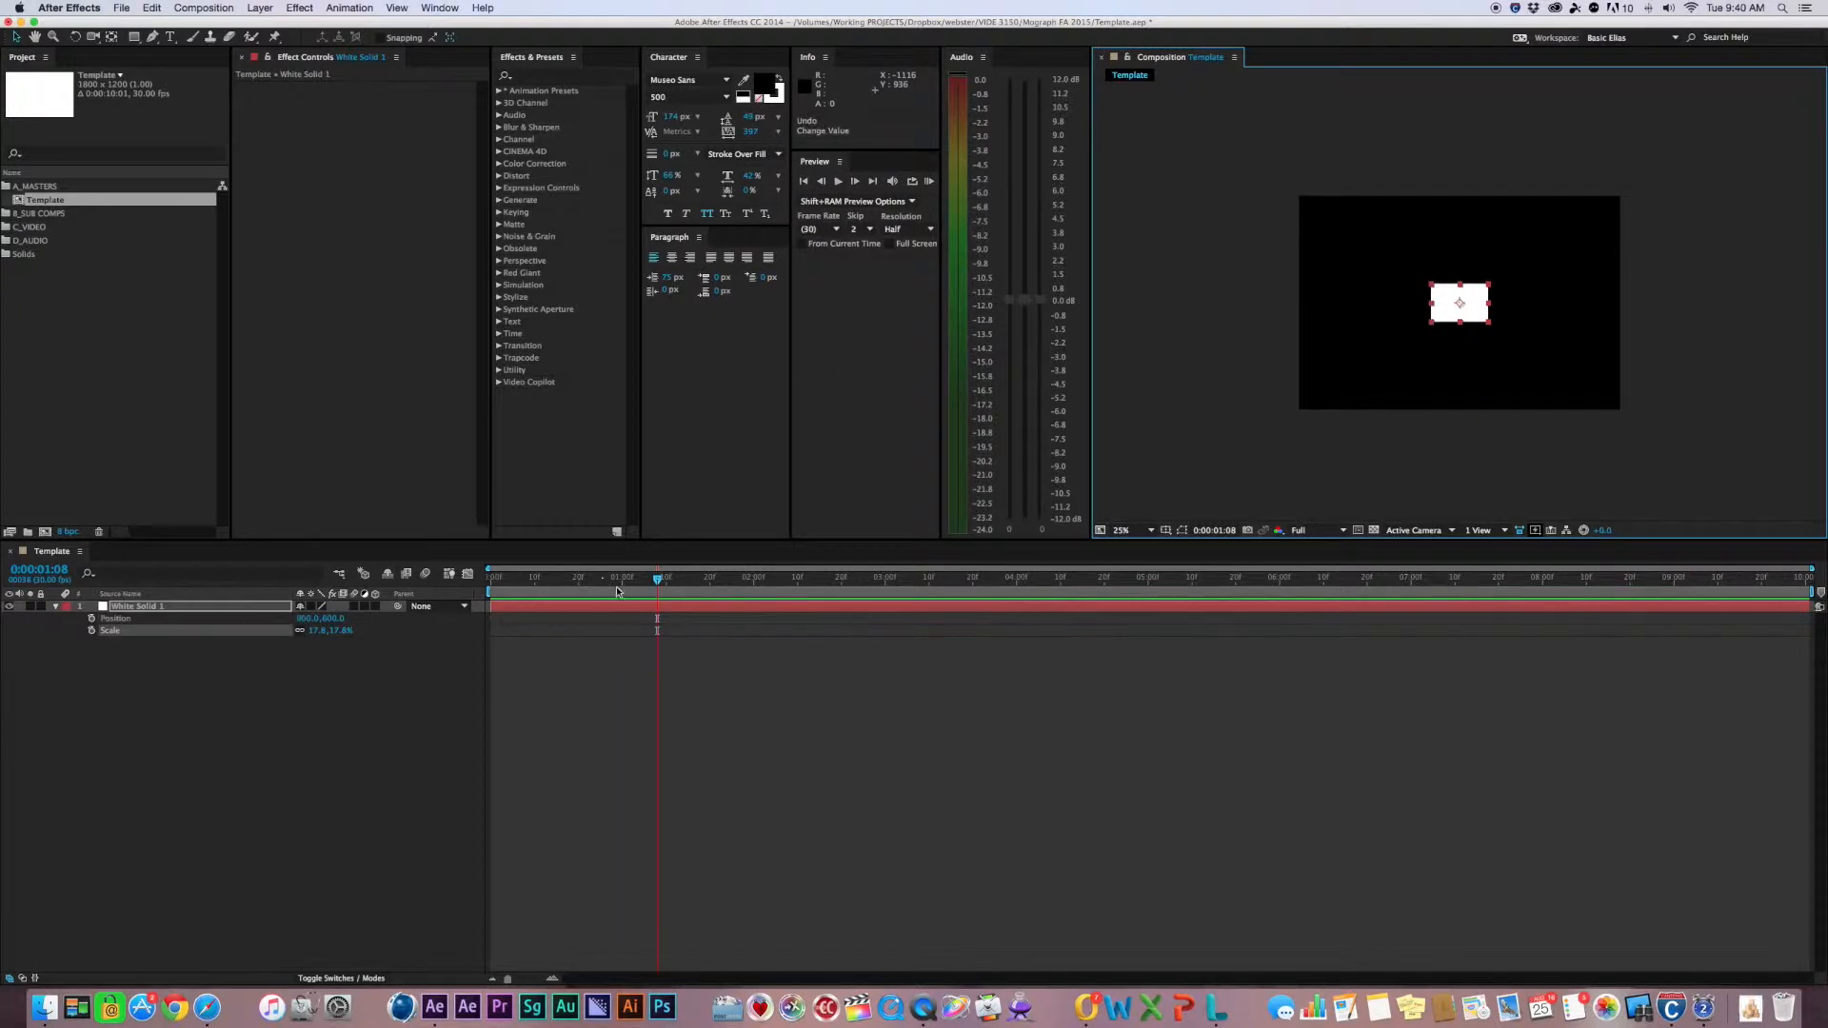
# Set starting Position and Scale keyframes for White Solid 1 at 0:00:01:00
pyautogui.click(39, 570)
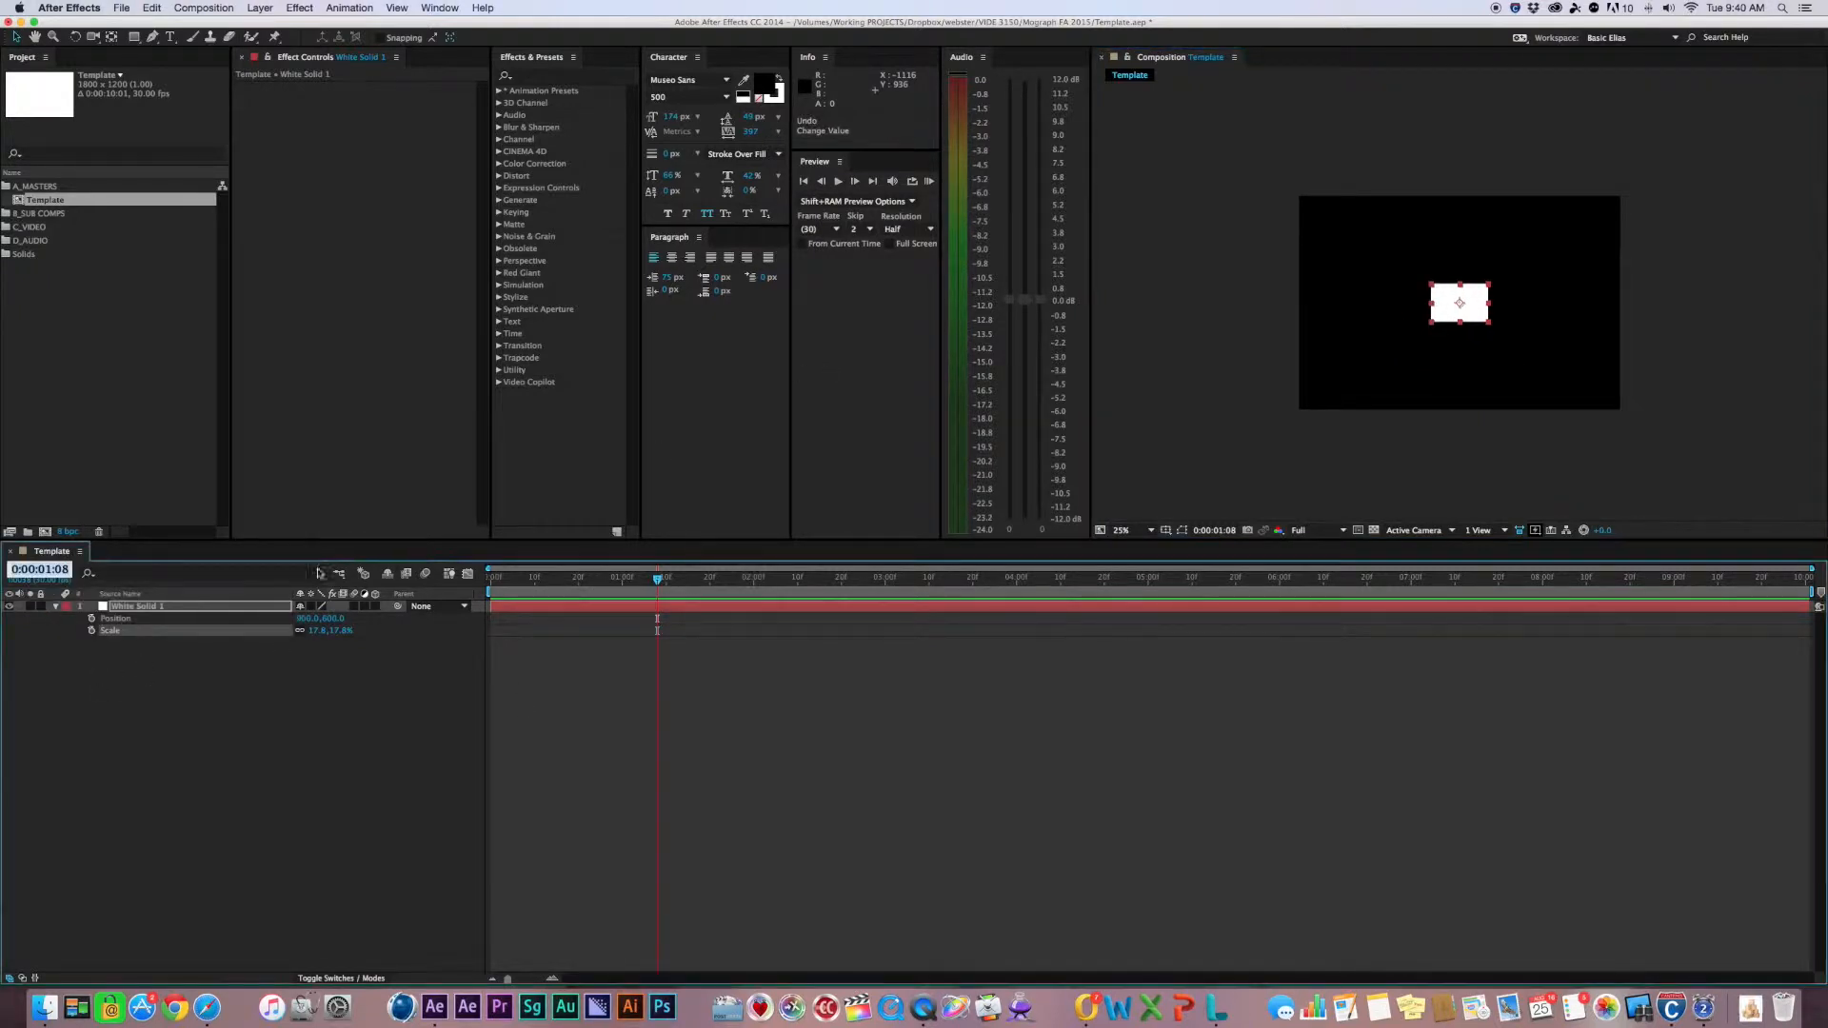
pyautogui.write('1:')
pyautogui.write('00')
pyautogui.press('Return')
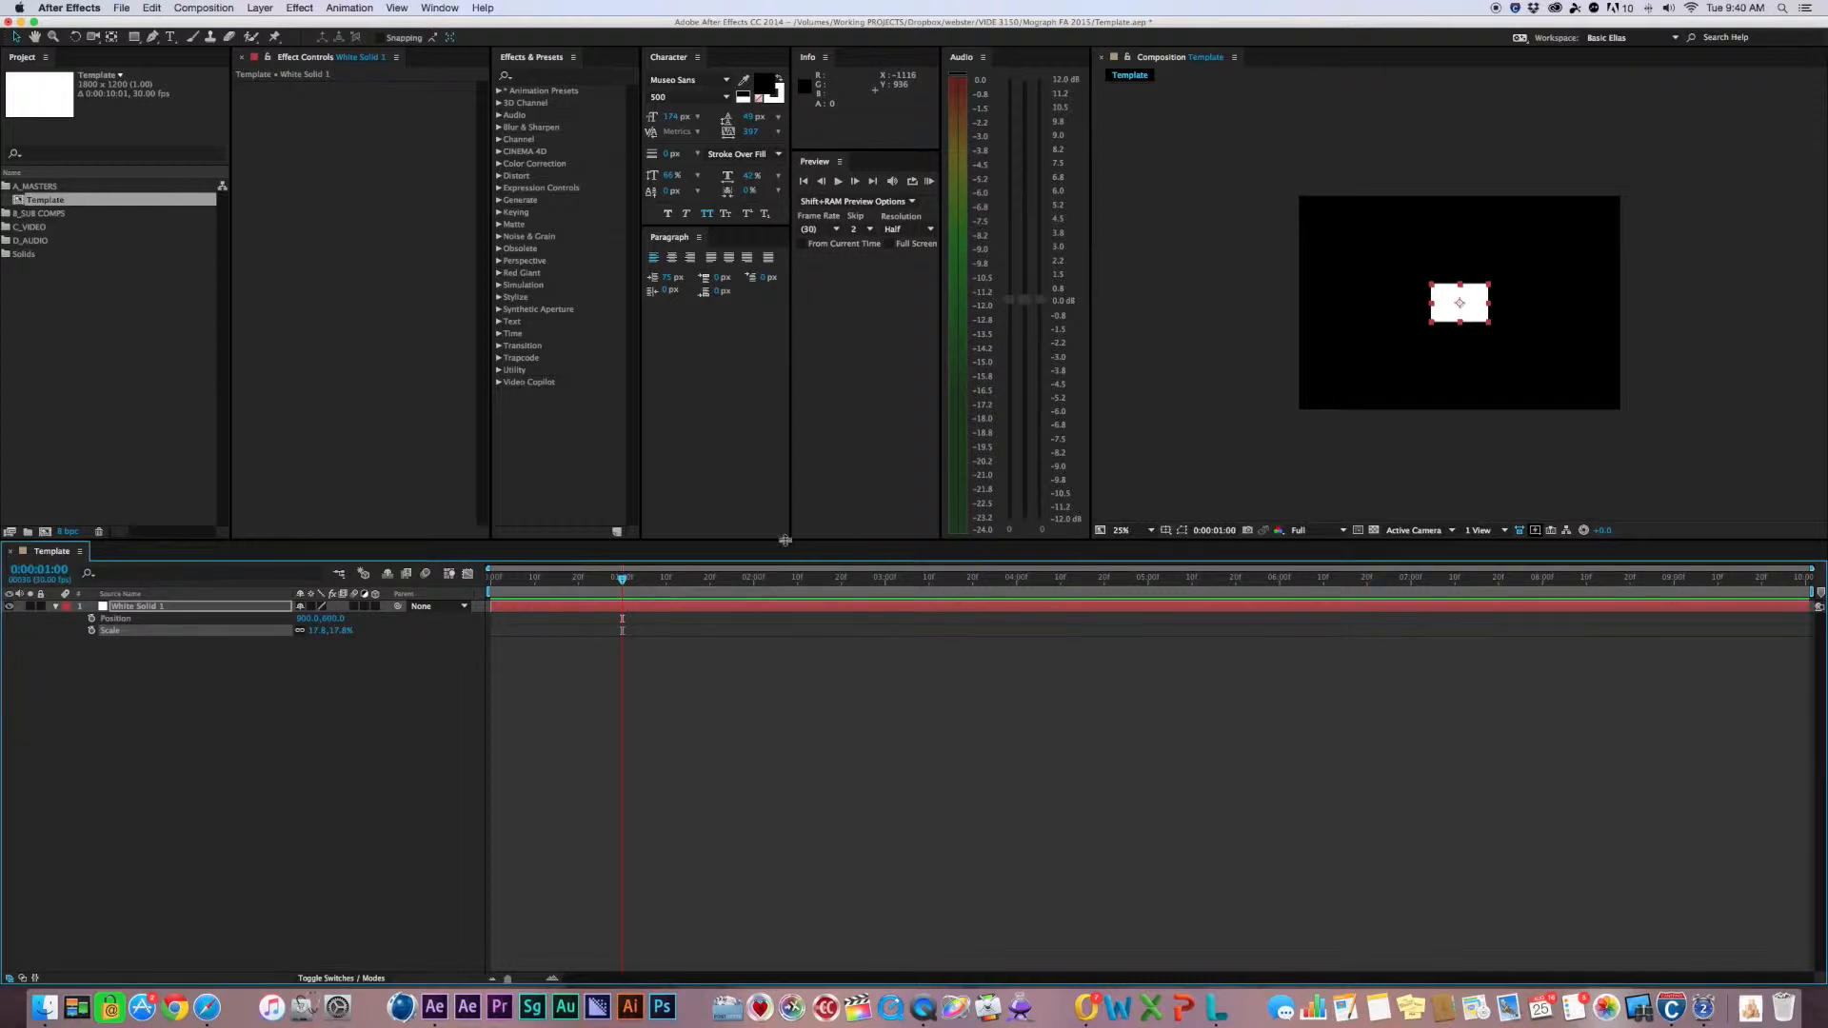
pyautogui.click(91, 618)
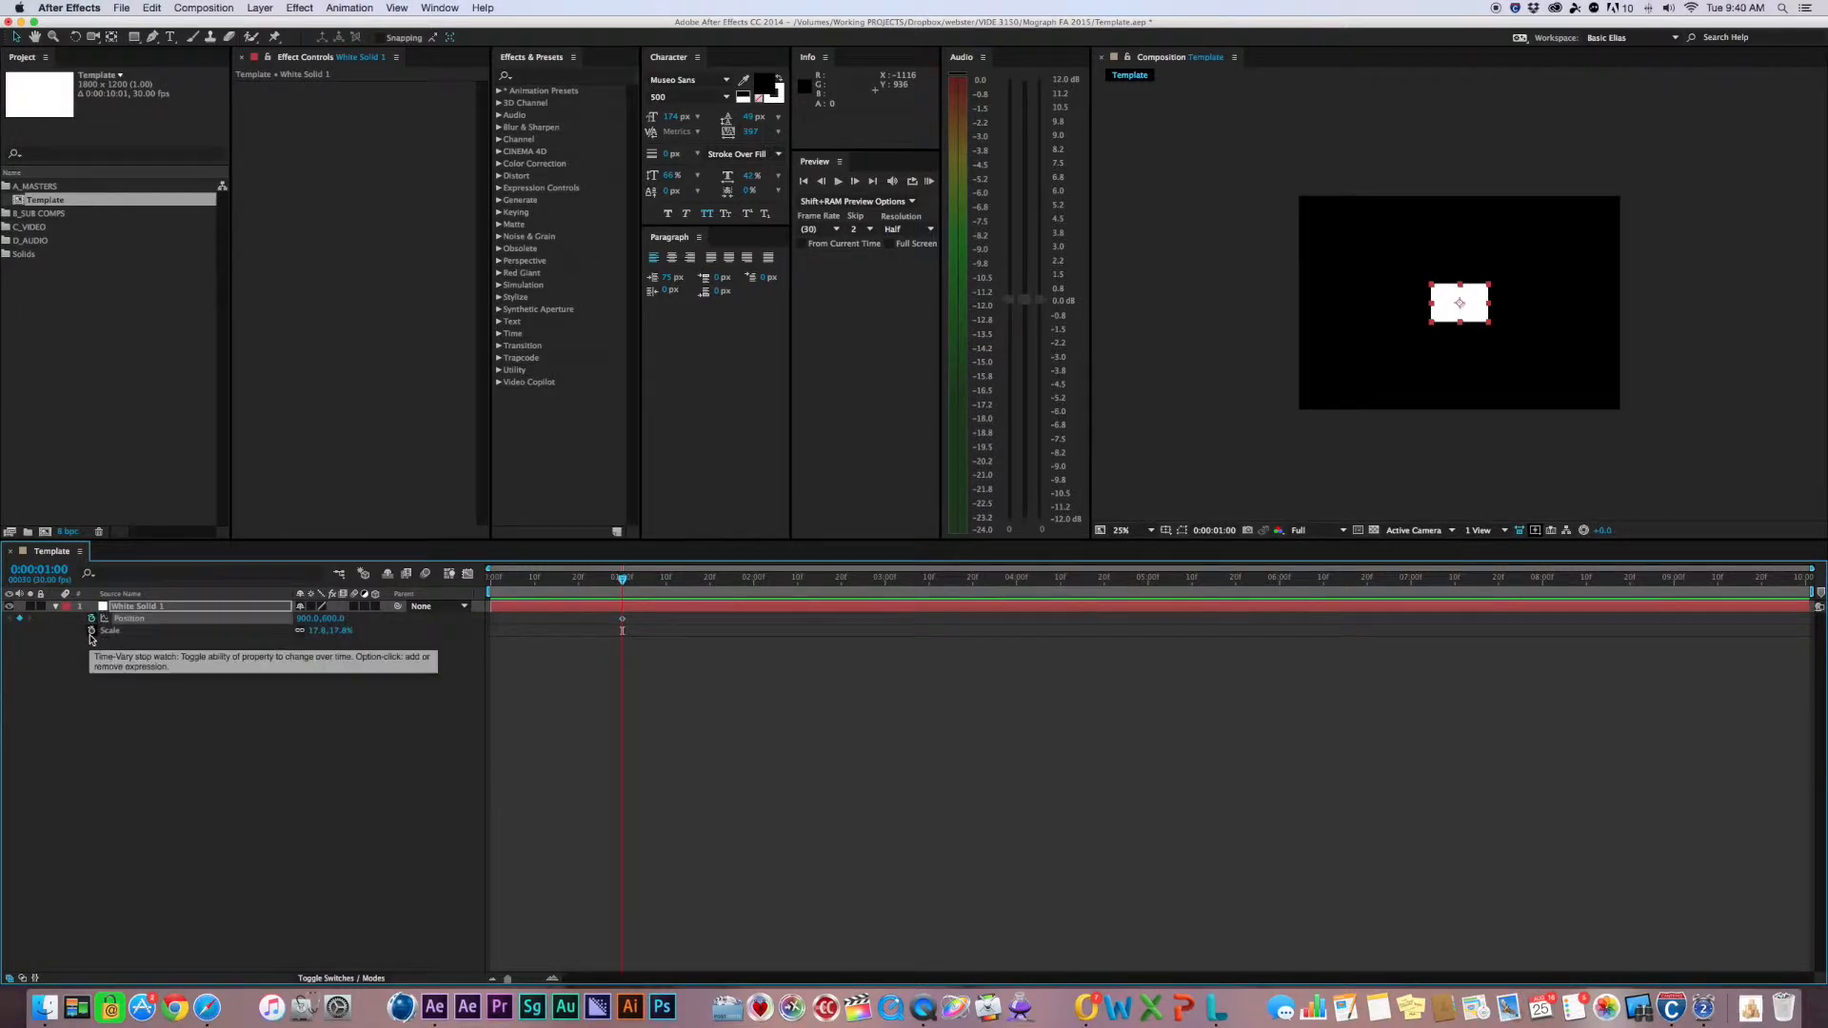
pyautogui.click(92, 631)
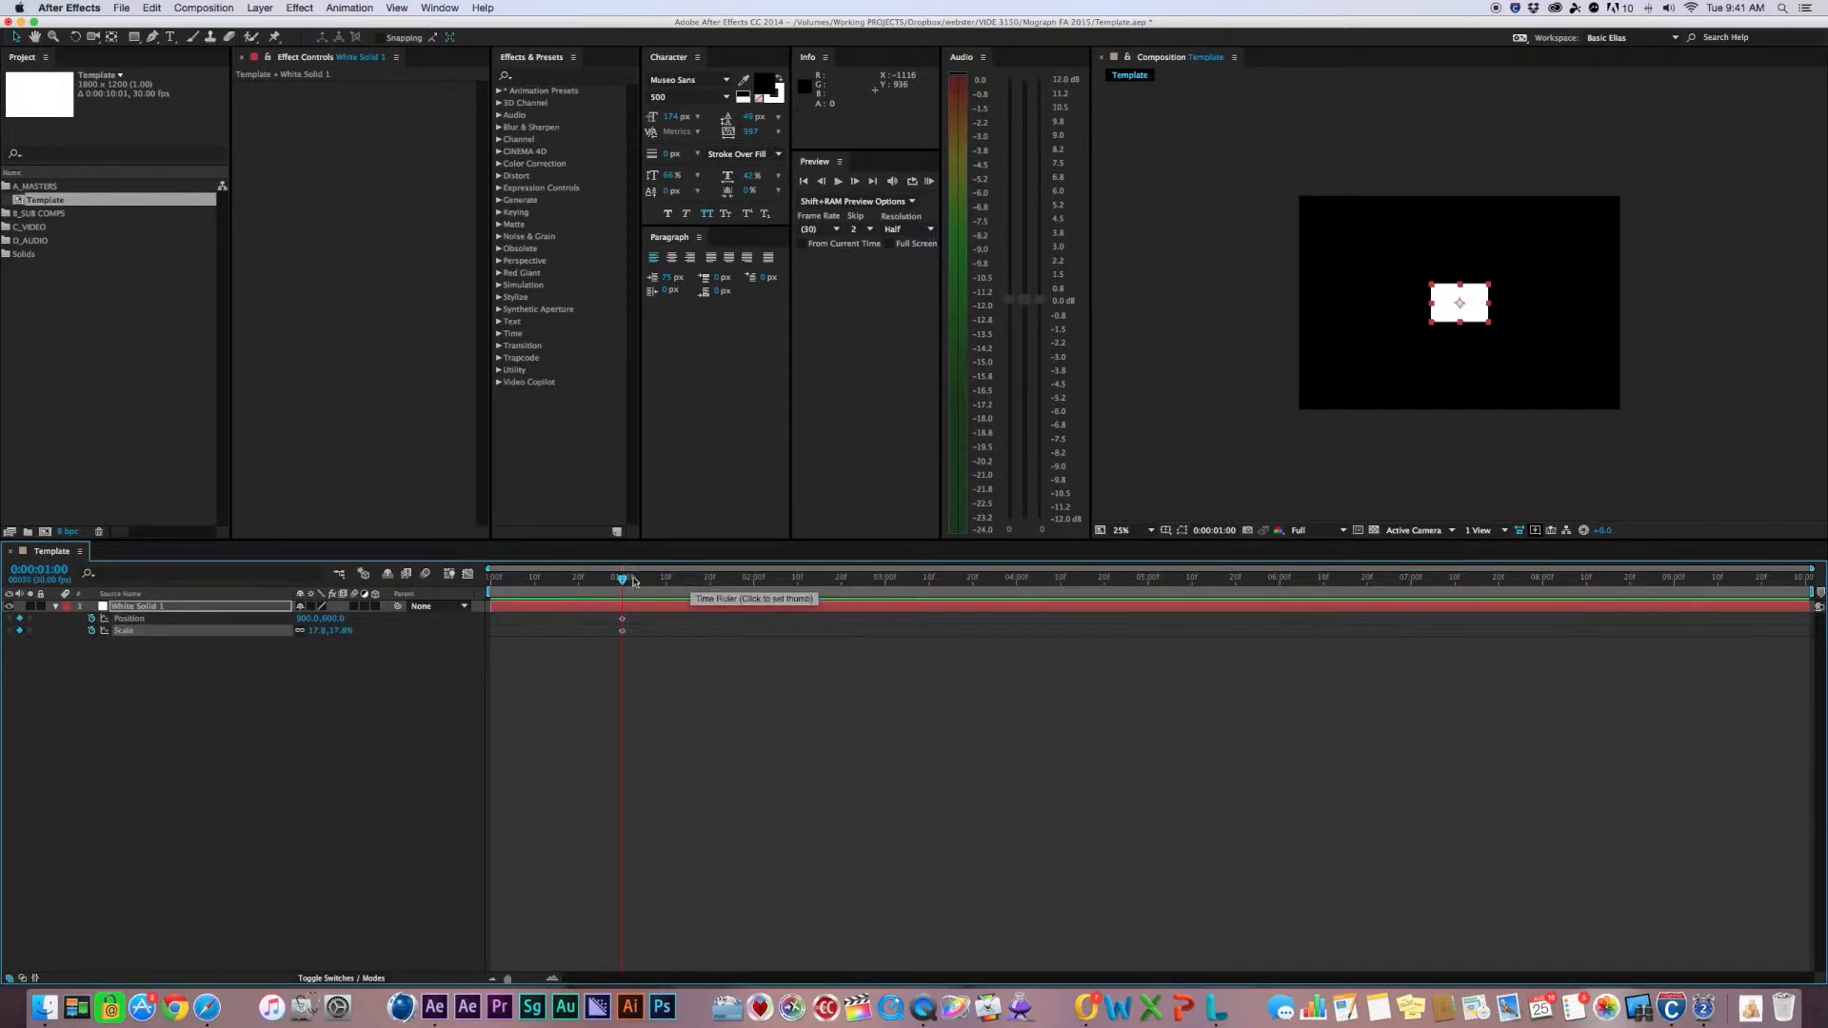
# Add Position and Scale keyframes at 0:00:04:00 that hold the solid's current values
pyautogui.moveTo(623, 580); pyautogui.dragTo(1016, 590)
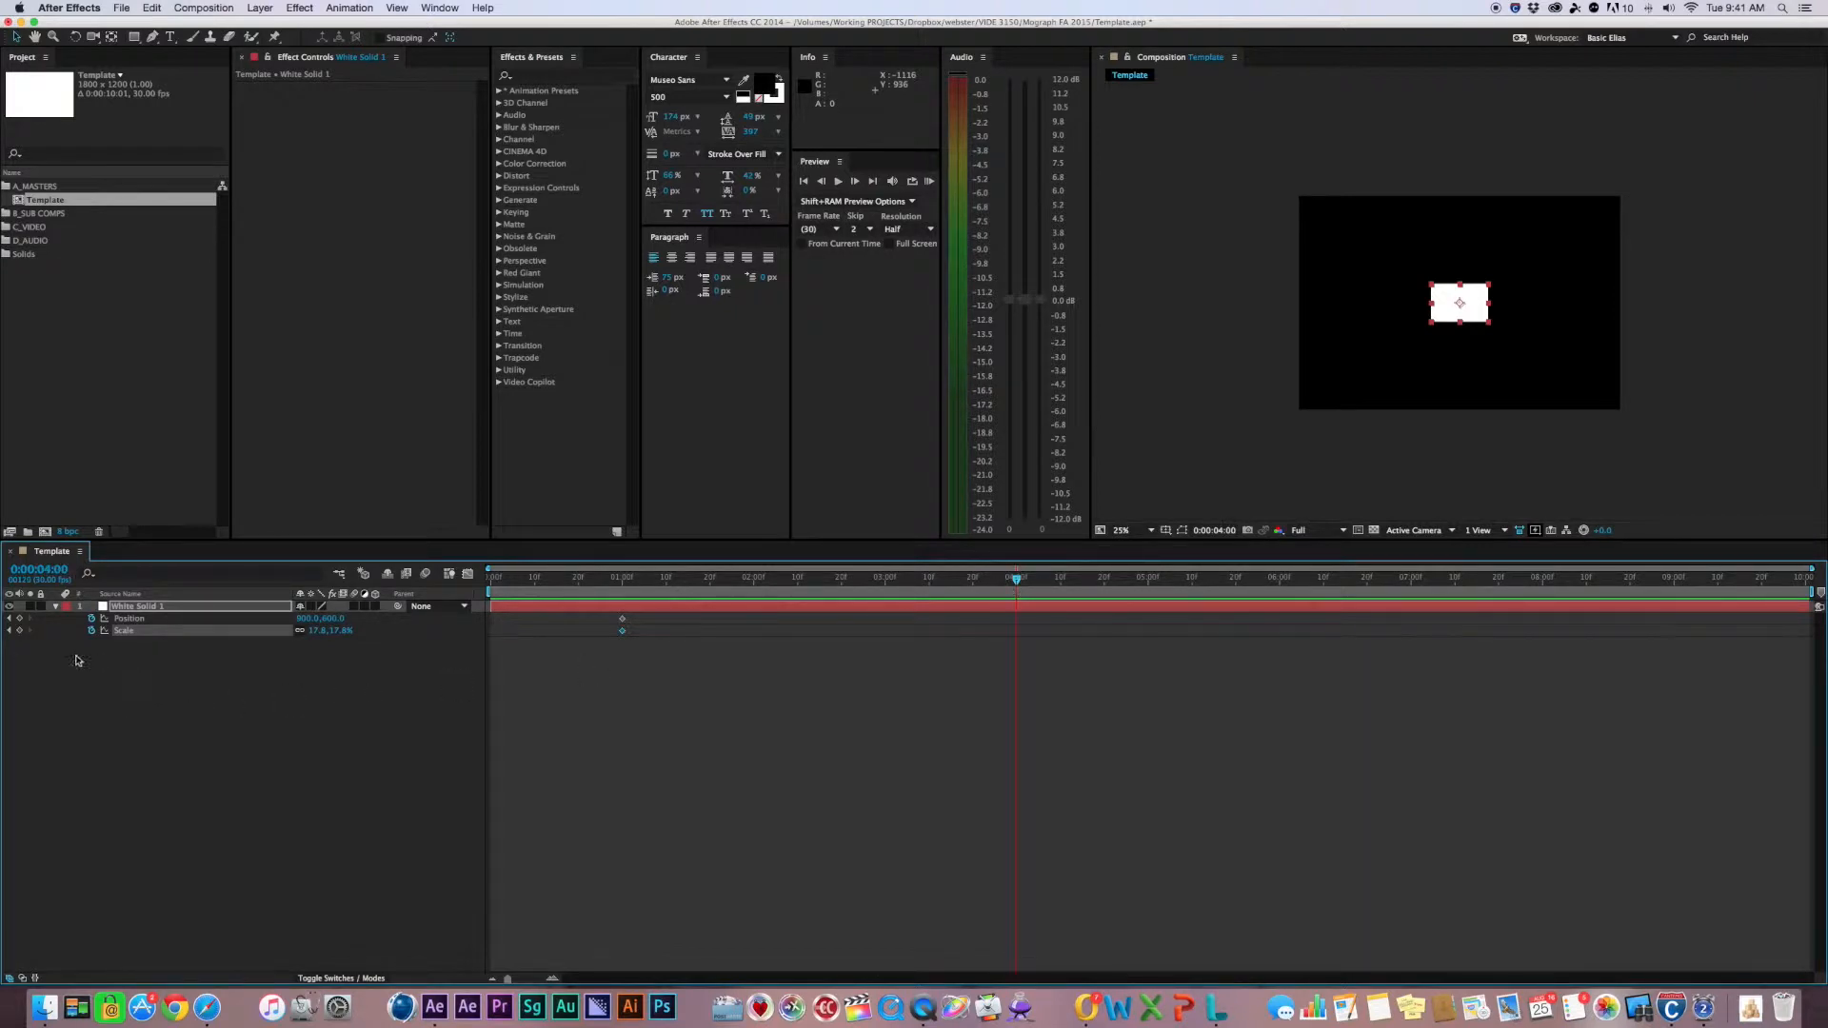
pyautogui.click(20, 618)
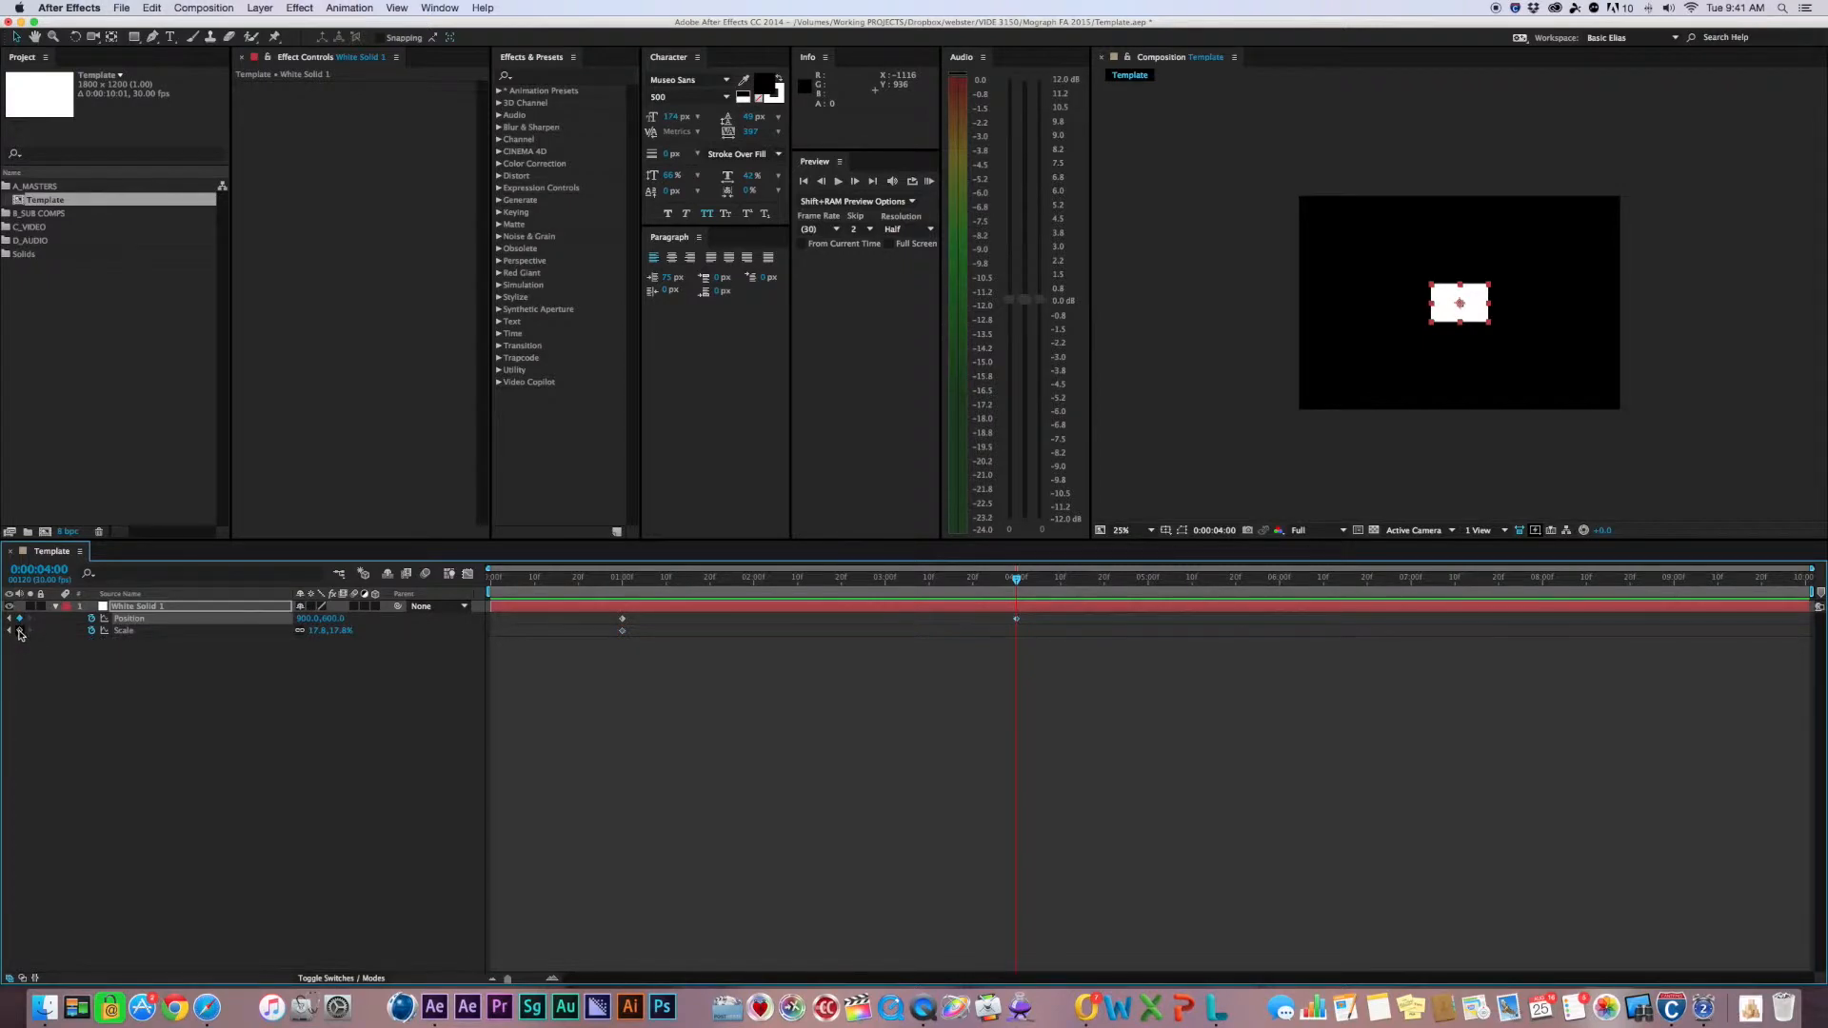
pyautogui.click(20, 630)
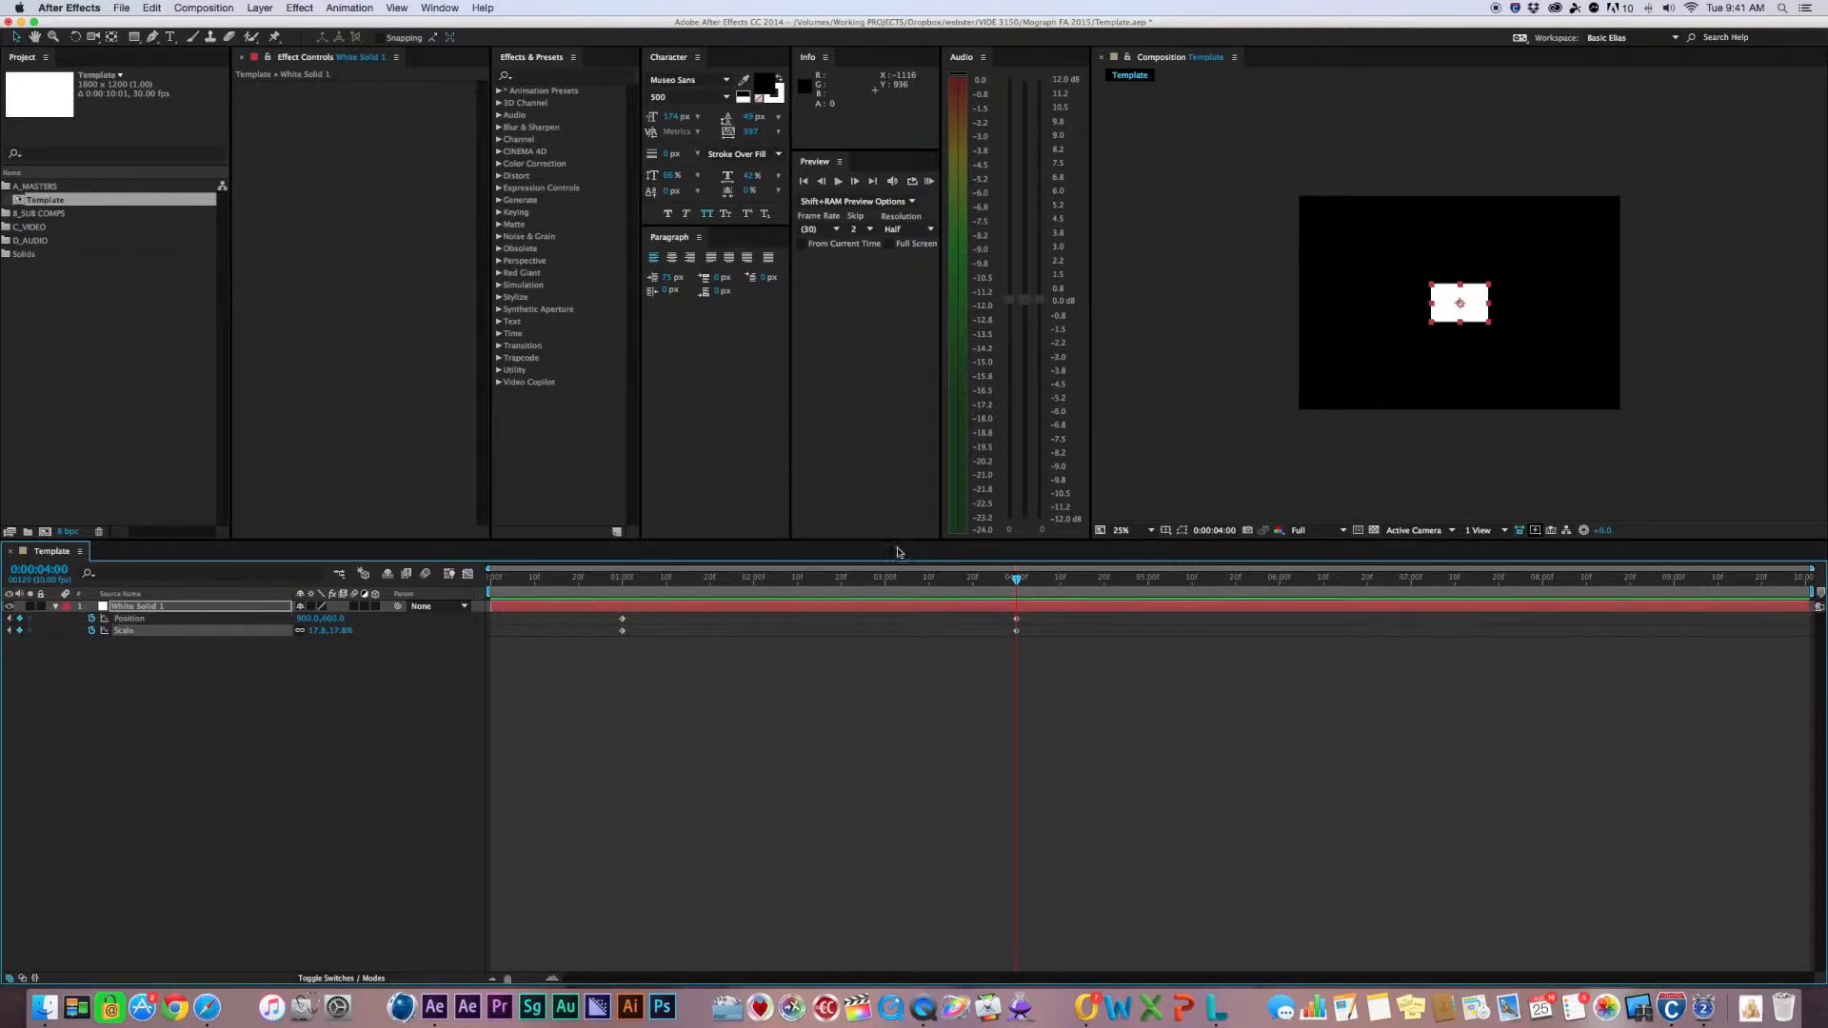
# At 0:00:02:00, move the solid to the frame's upper-left area, about 324, 180, and scale it up slightly
pyautogui.click(1002, 581)
pyautogui.moveTo(1003, 581); pyautogui.dragTo(621, 598)
pyautogui.click(43, 569)
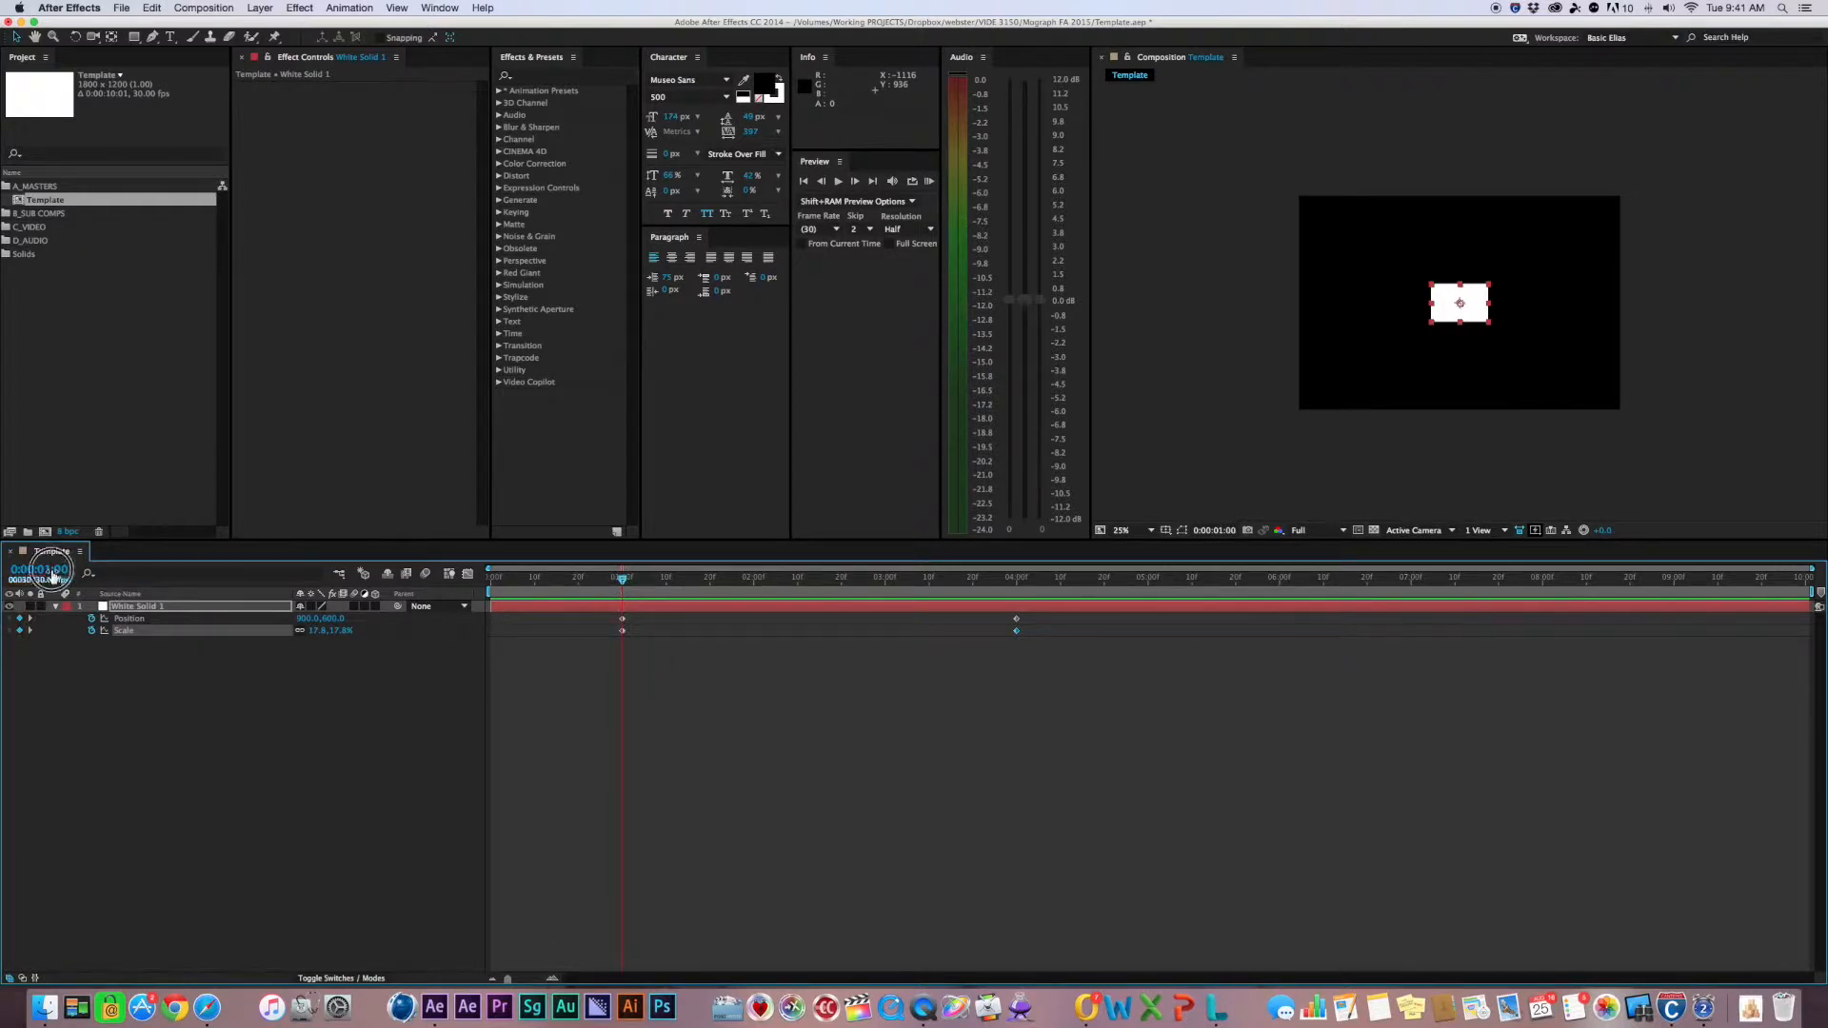
pyautogui.write('2:')
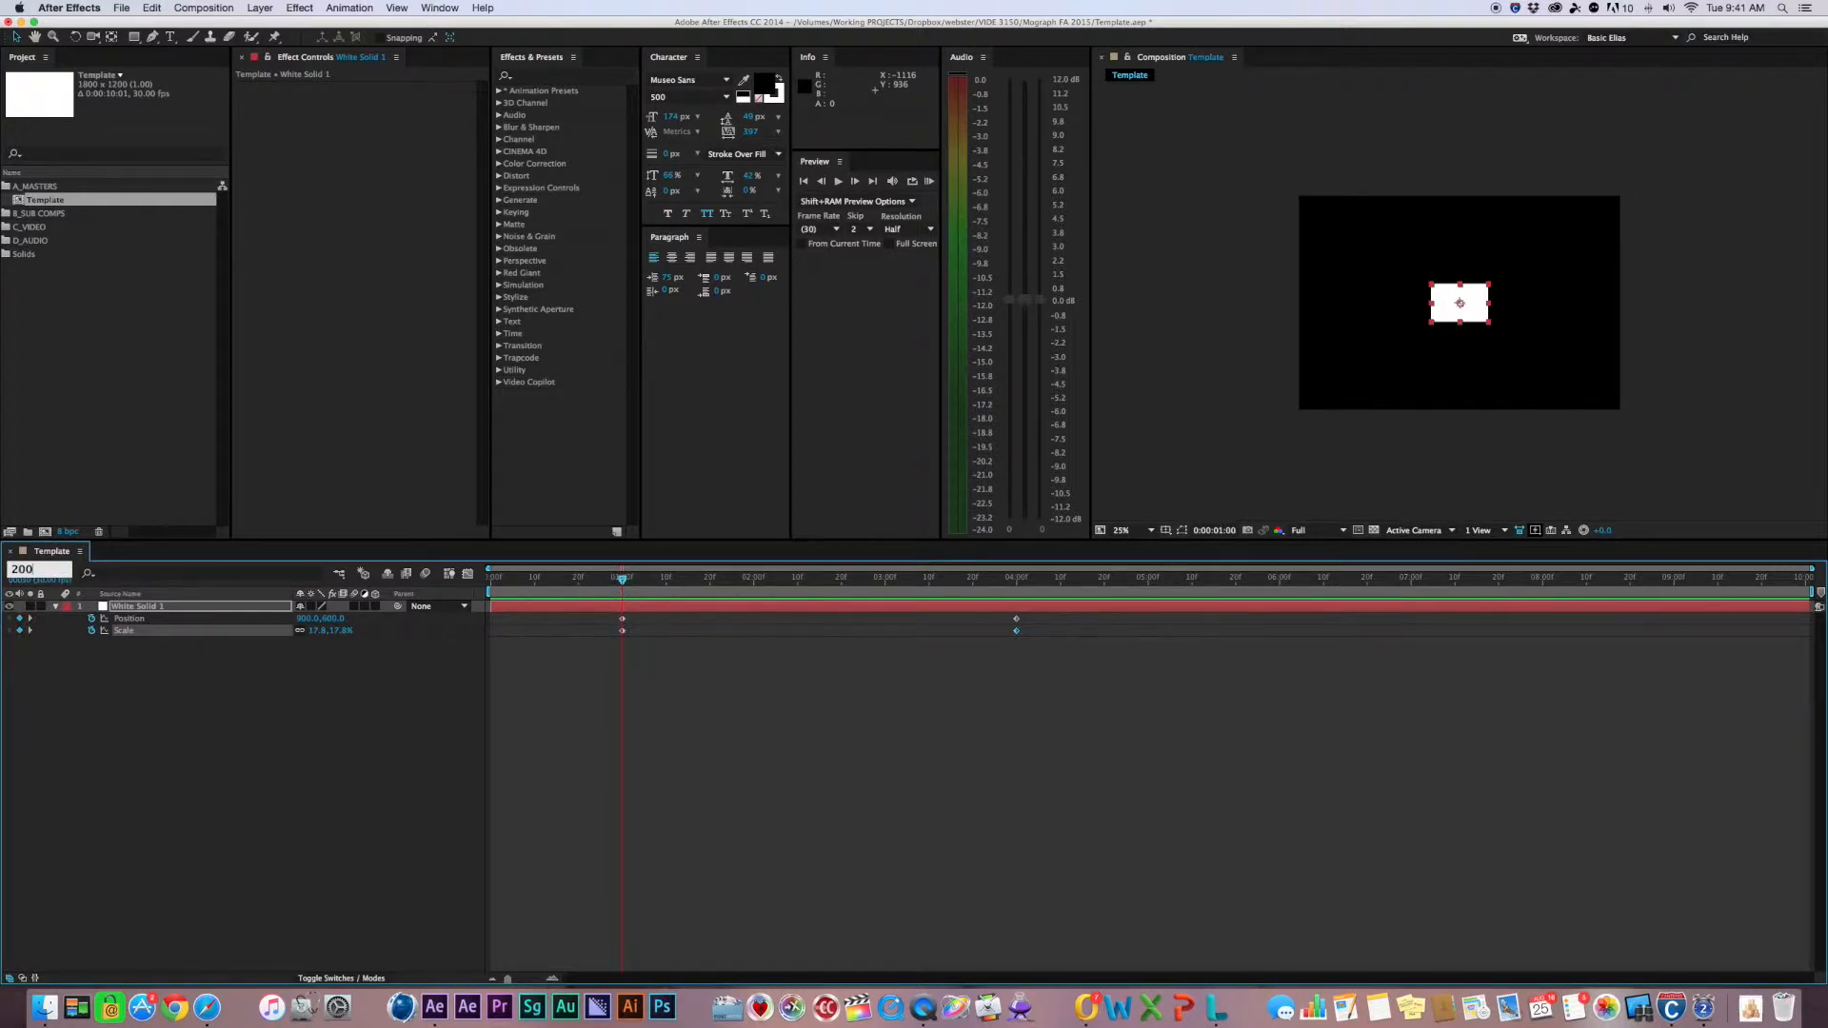
pyautogui.write('00')
pyautogui.press('Return')
pyautogui.click(1442, 311)
pyautogui.moveTo(1442, 311); pyautogui.dragTo(1339, 237)
pyautogui.moveTo(315, 632); pyautogui.dragTo(322, 637)
# At 0:00:03:00, move the solid to the frame's lower-left area, about 416, 942, and set its scale to 35%
pyautogui.moveTo(754, 582); pyautogui.dragTo(884, 592)
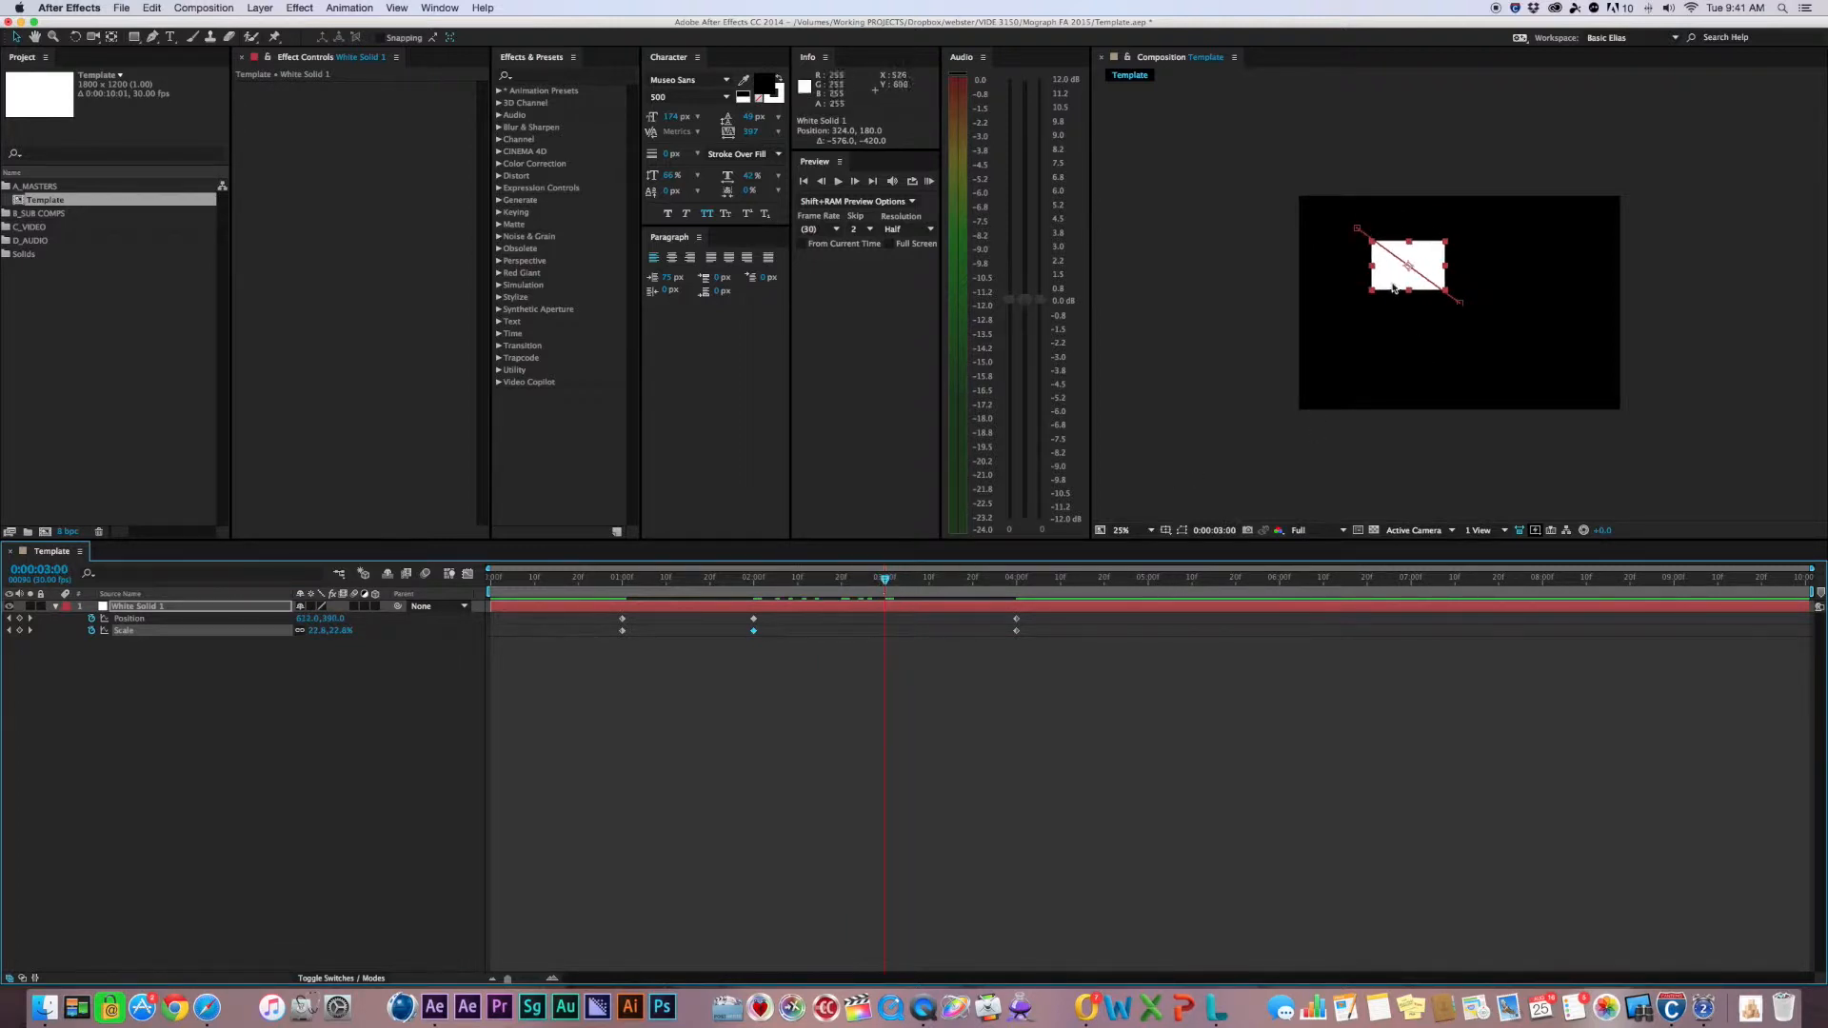
pyautogui.moveTo(1393, 281); pyautogui.dragTo(1359, 376)
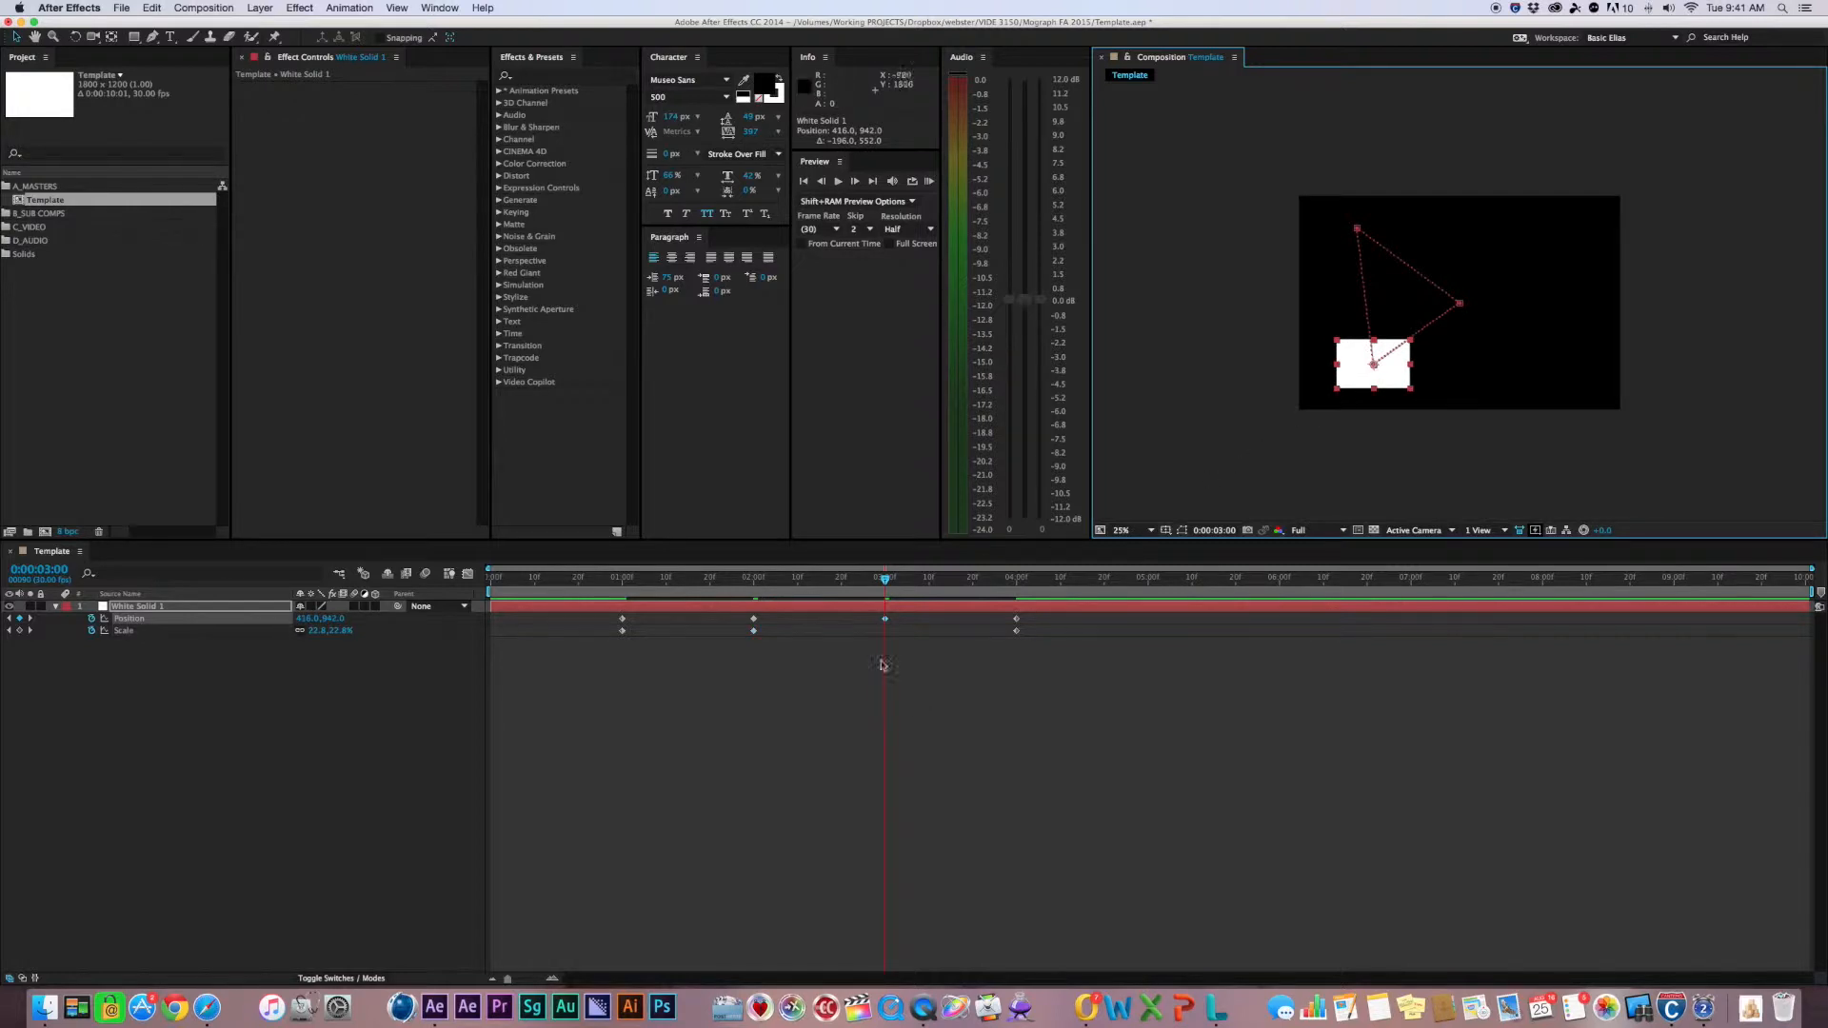
pyautogui.click(318, 630)
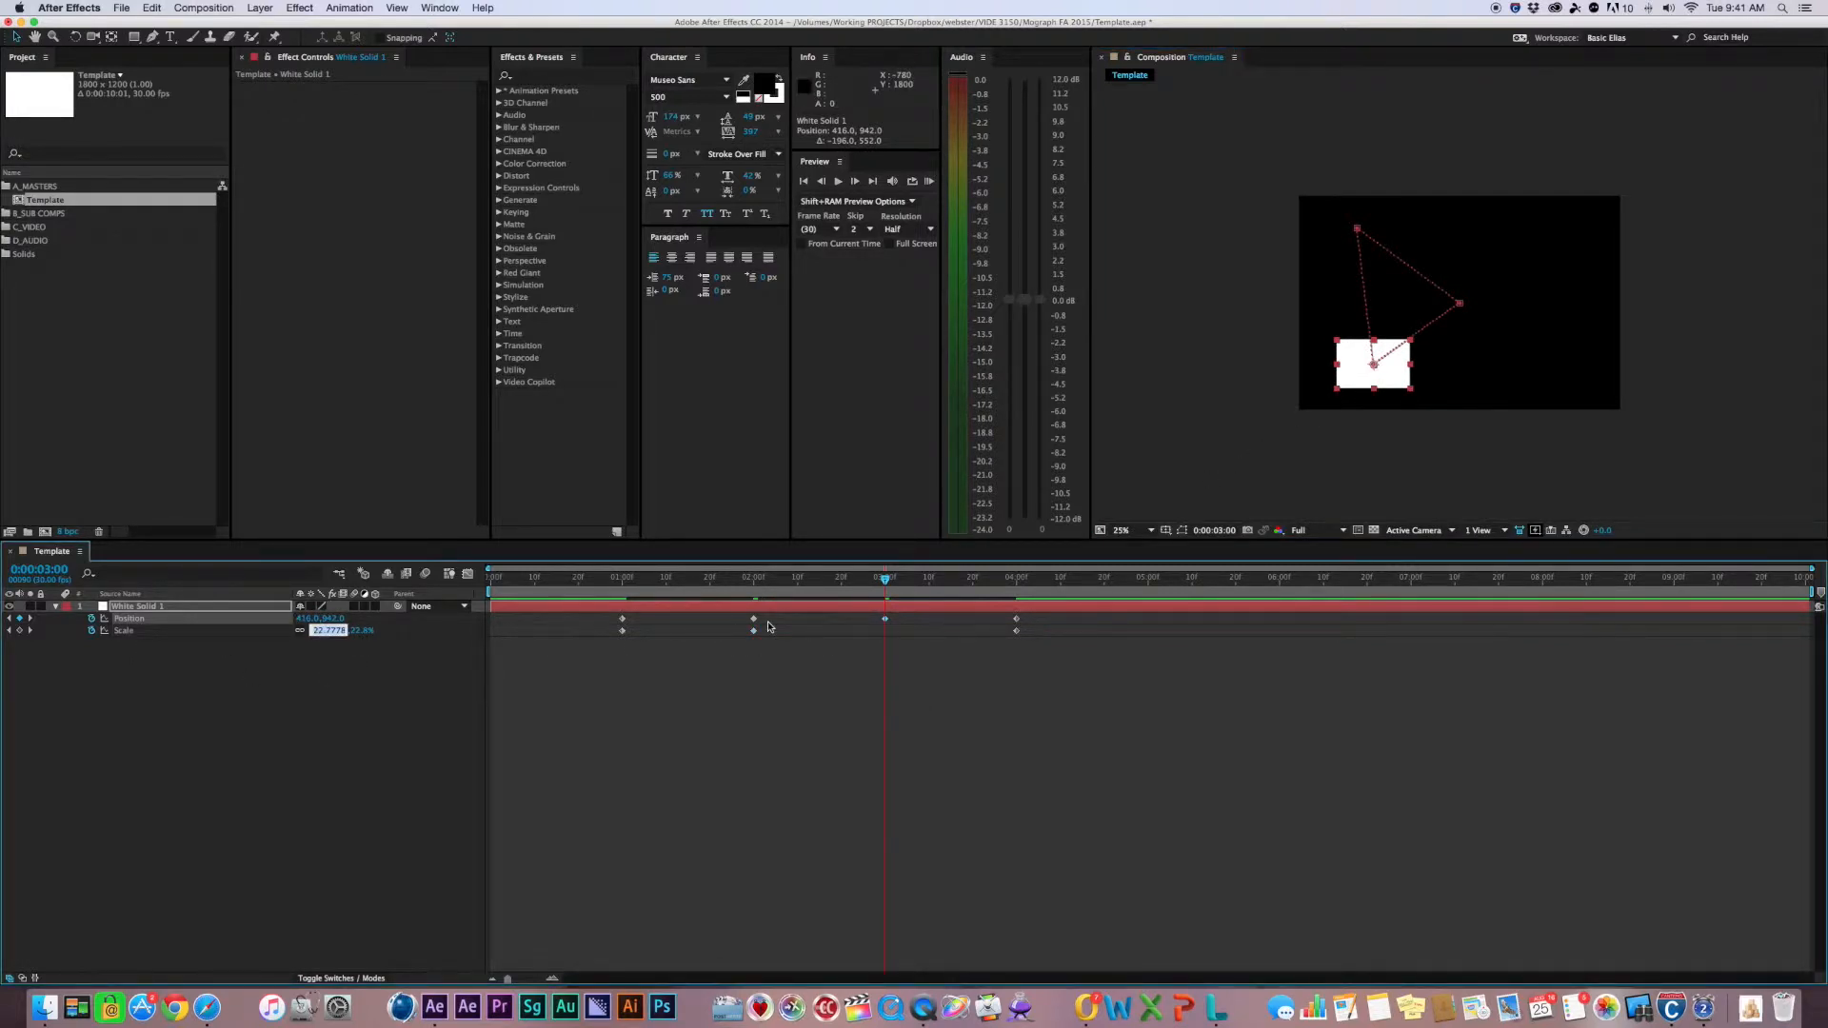
pyautogui.write('35')
pyautogui.press('Return')
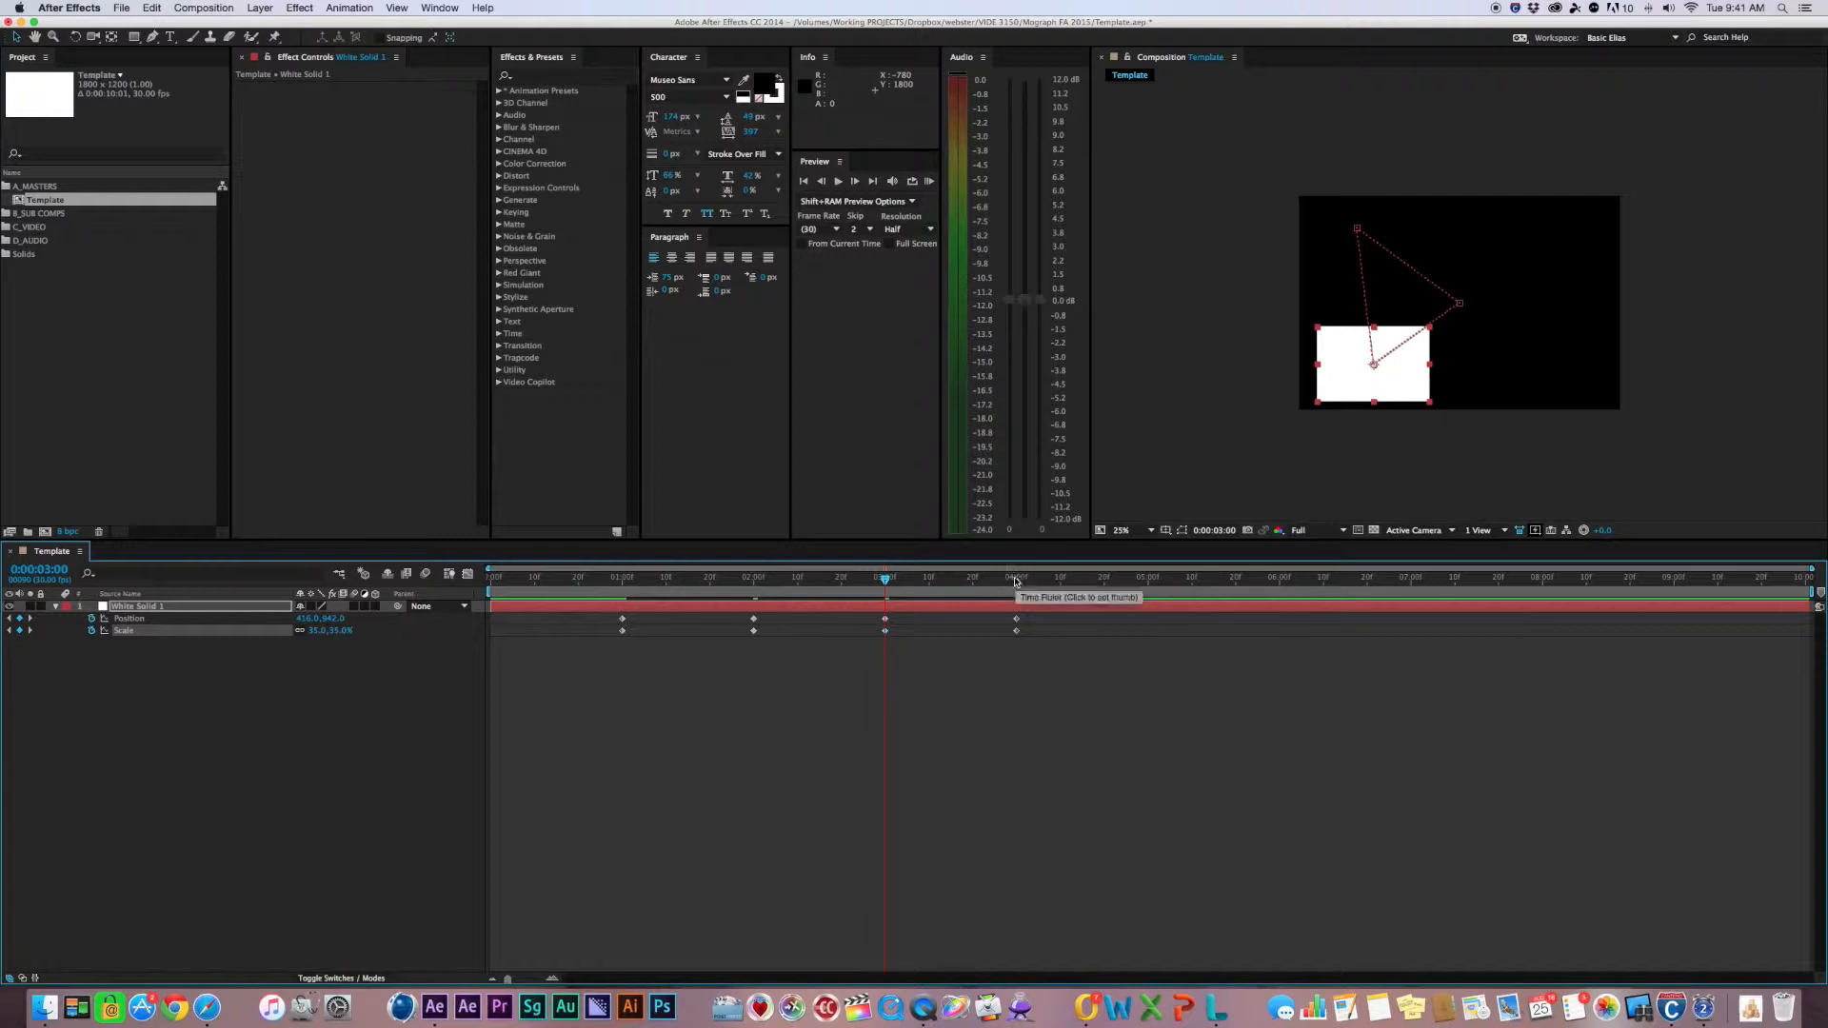
# Set the work area from 0:00:00:20 to 0:00:04:10 and trim the composition to it
pyautogui.moveTo(1016, 578); pyautogui.dragTo(1062, 583)
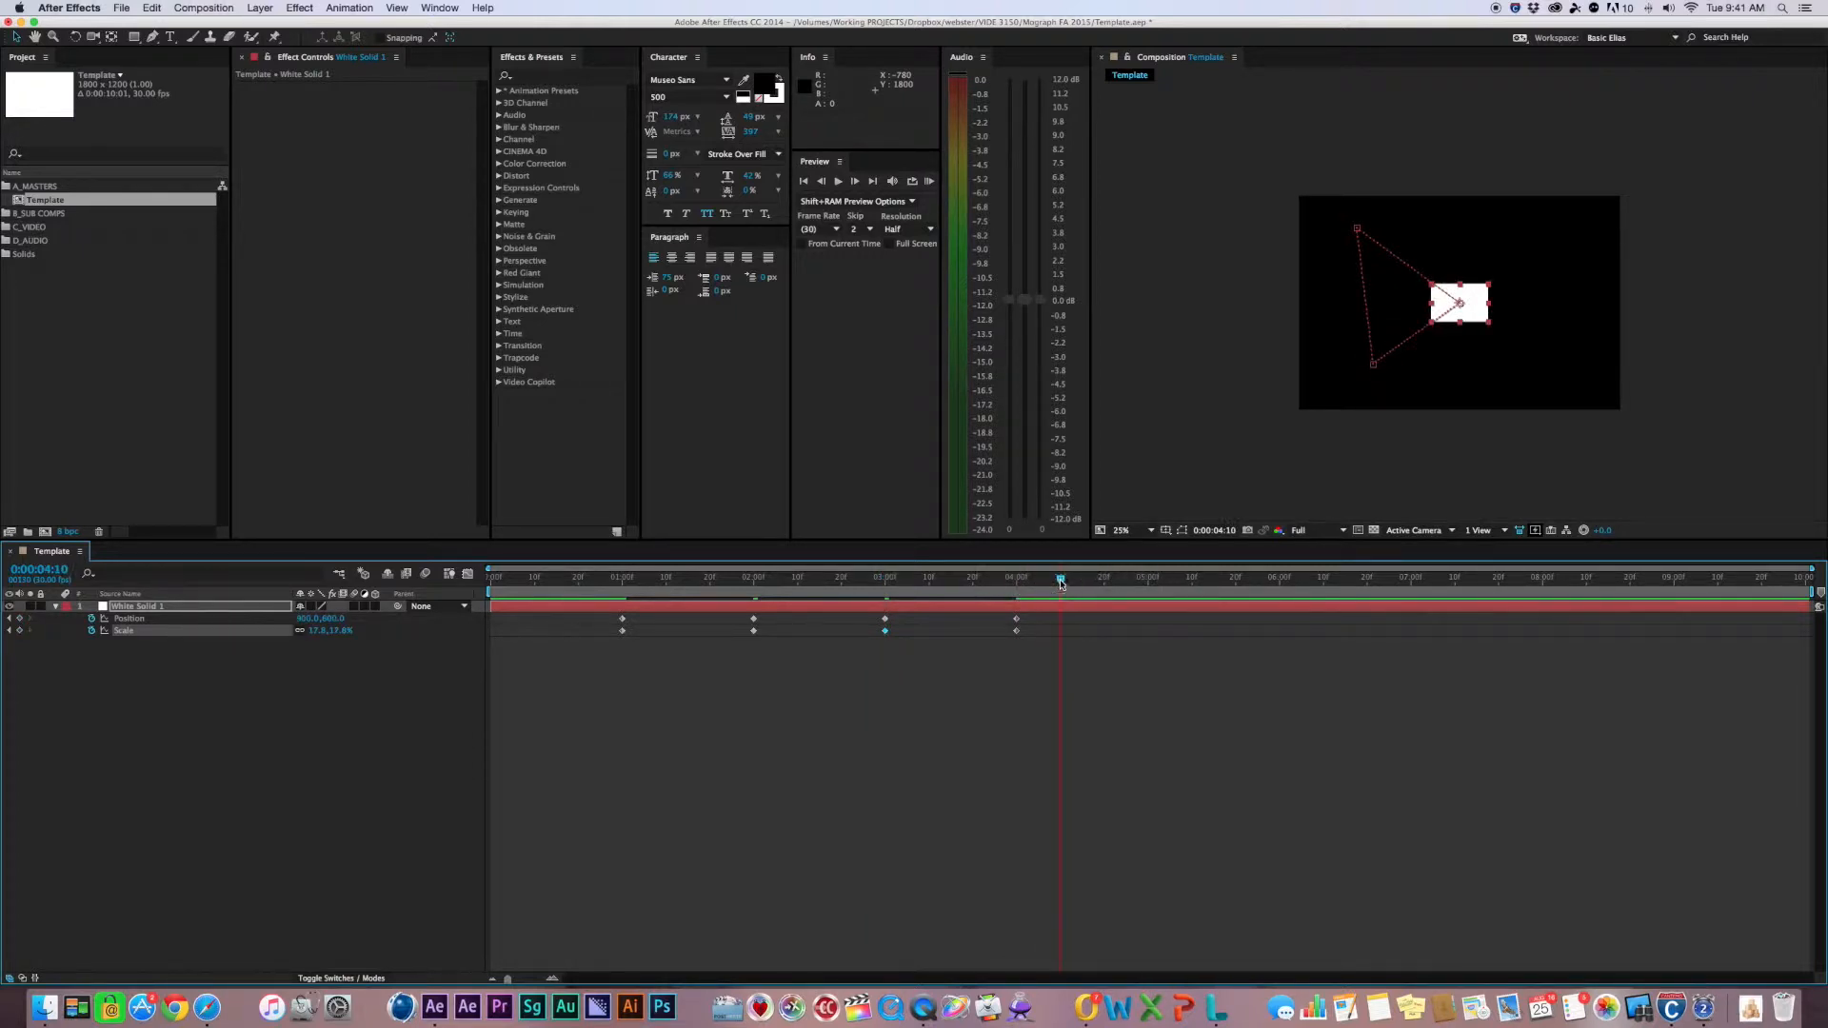
pyautogui.press('n')
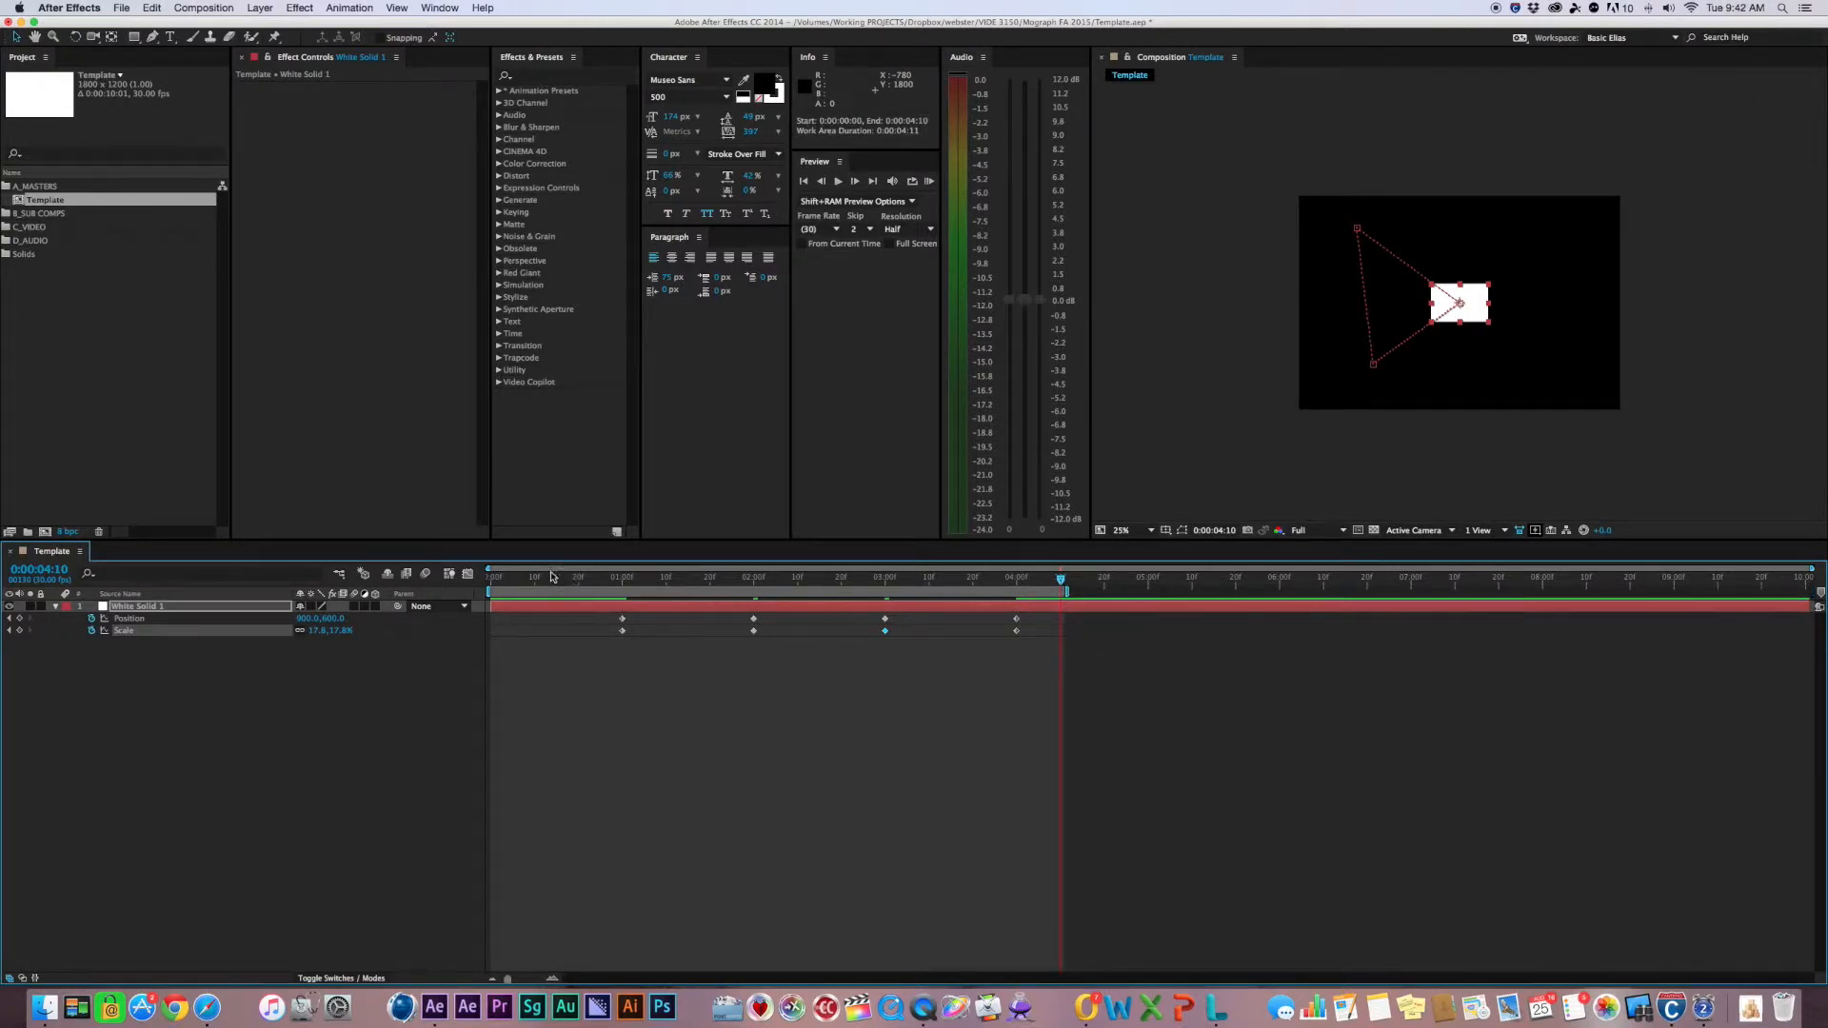
pyautogui.moveTo(530, 582); pyautogui.dragTo(487, 585)
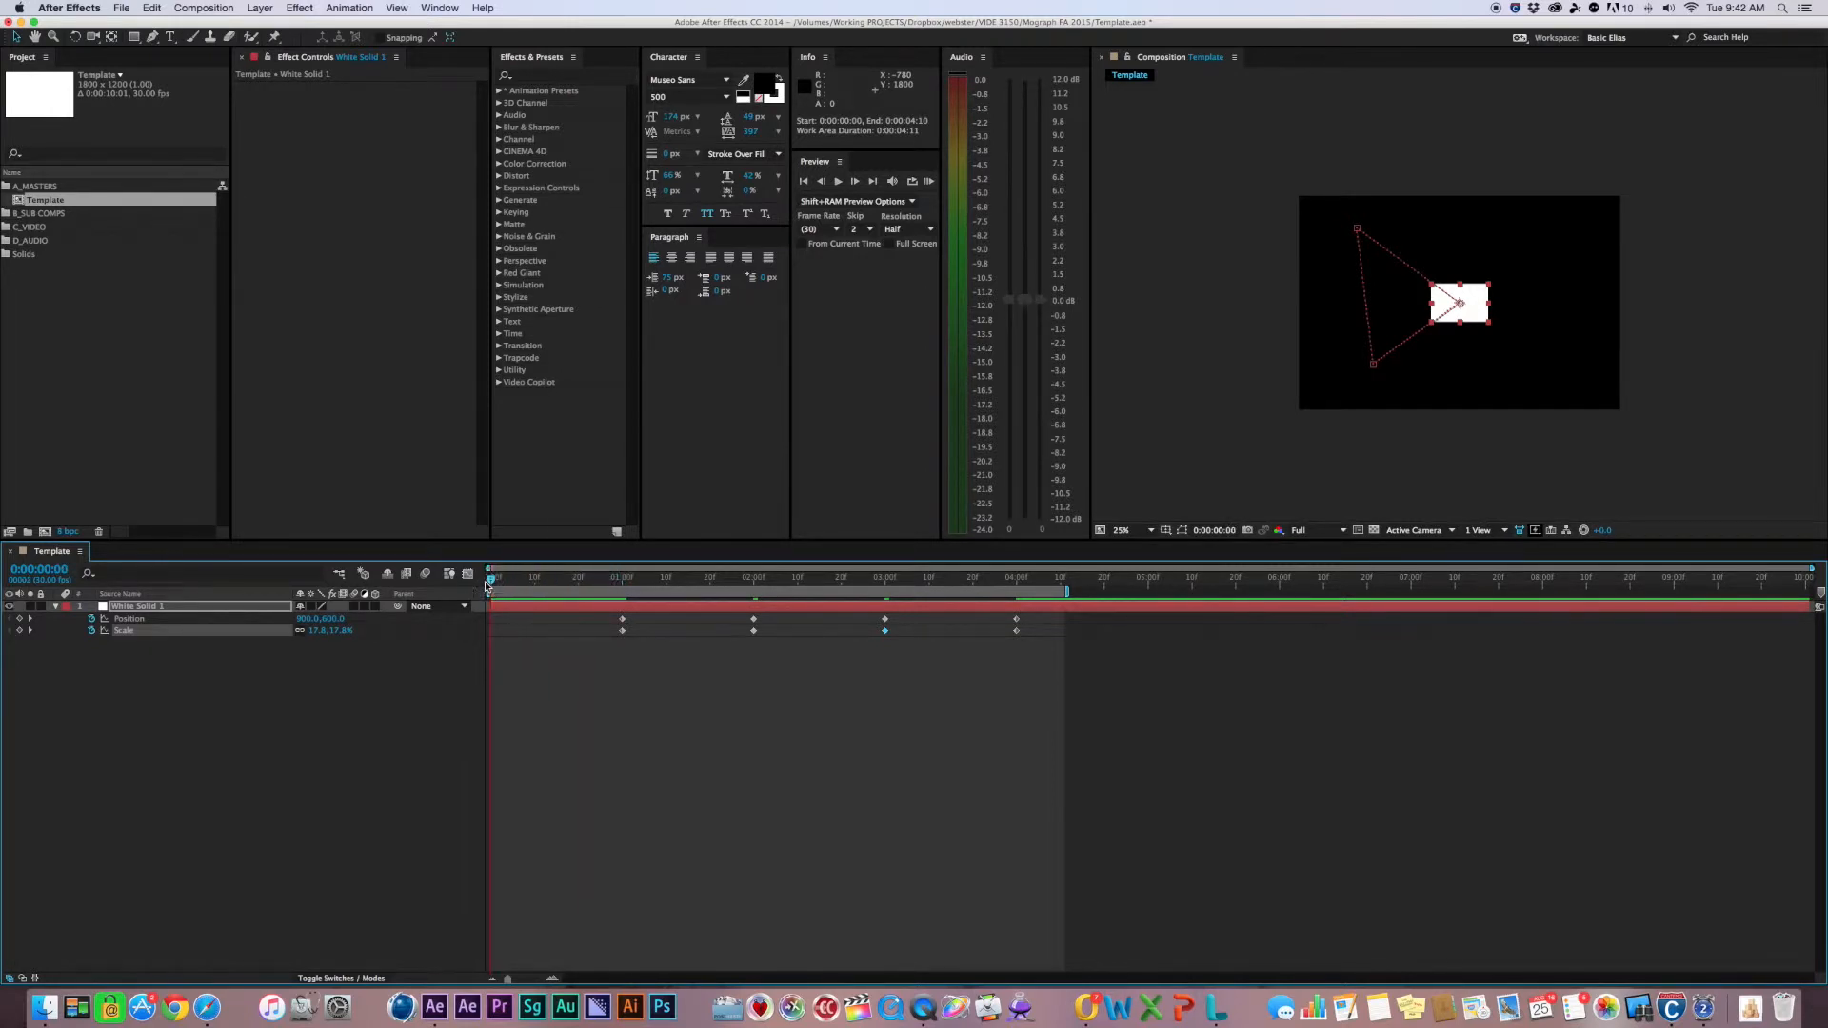
pyautogui.click(576, 583)
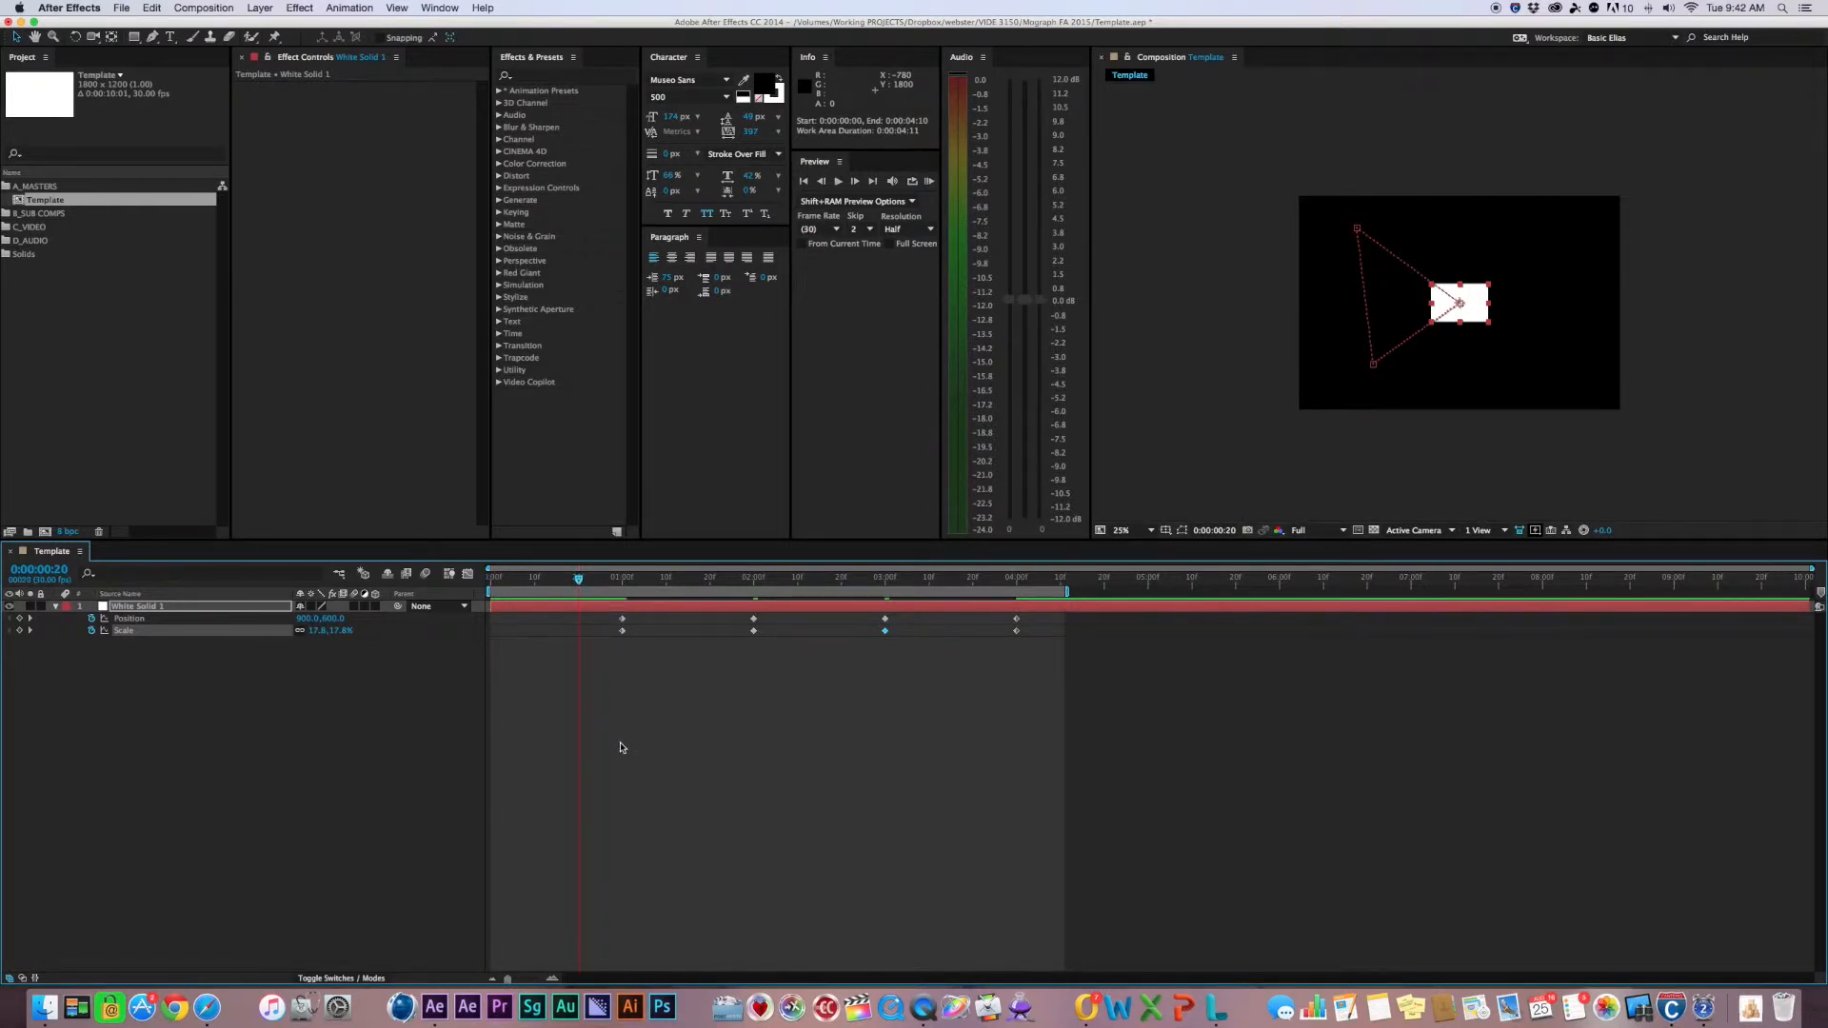
pyautogui.press('b')
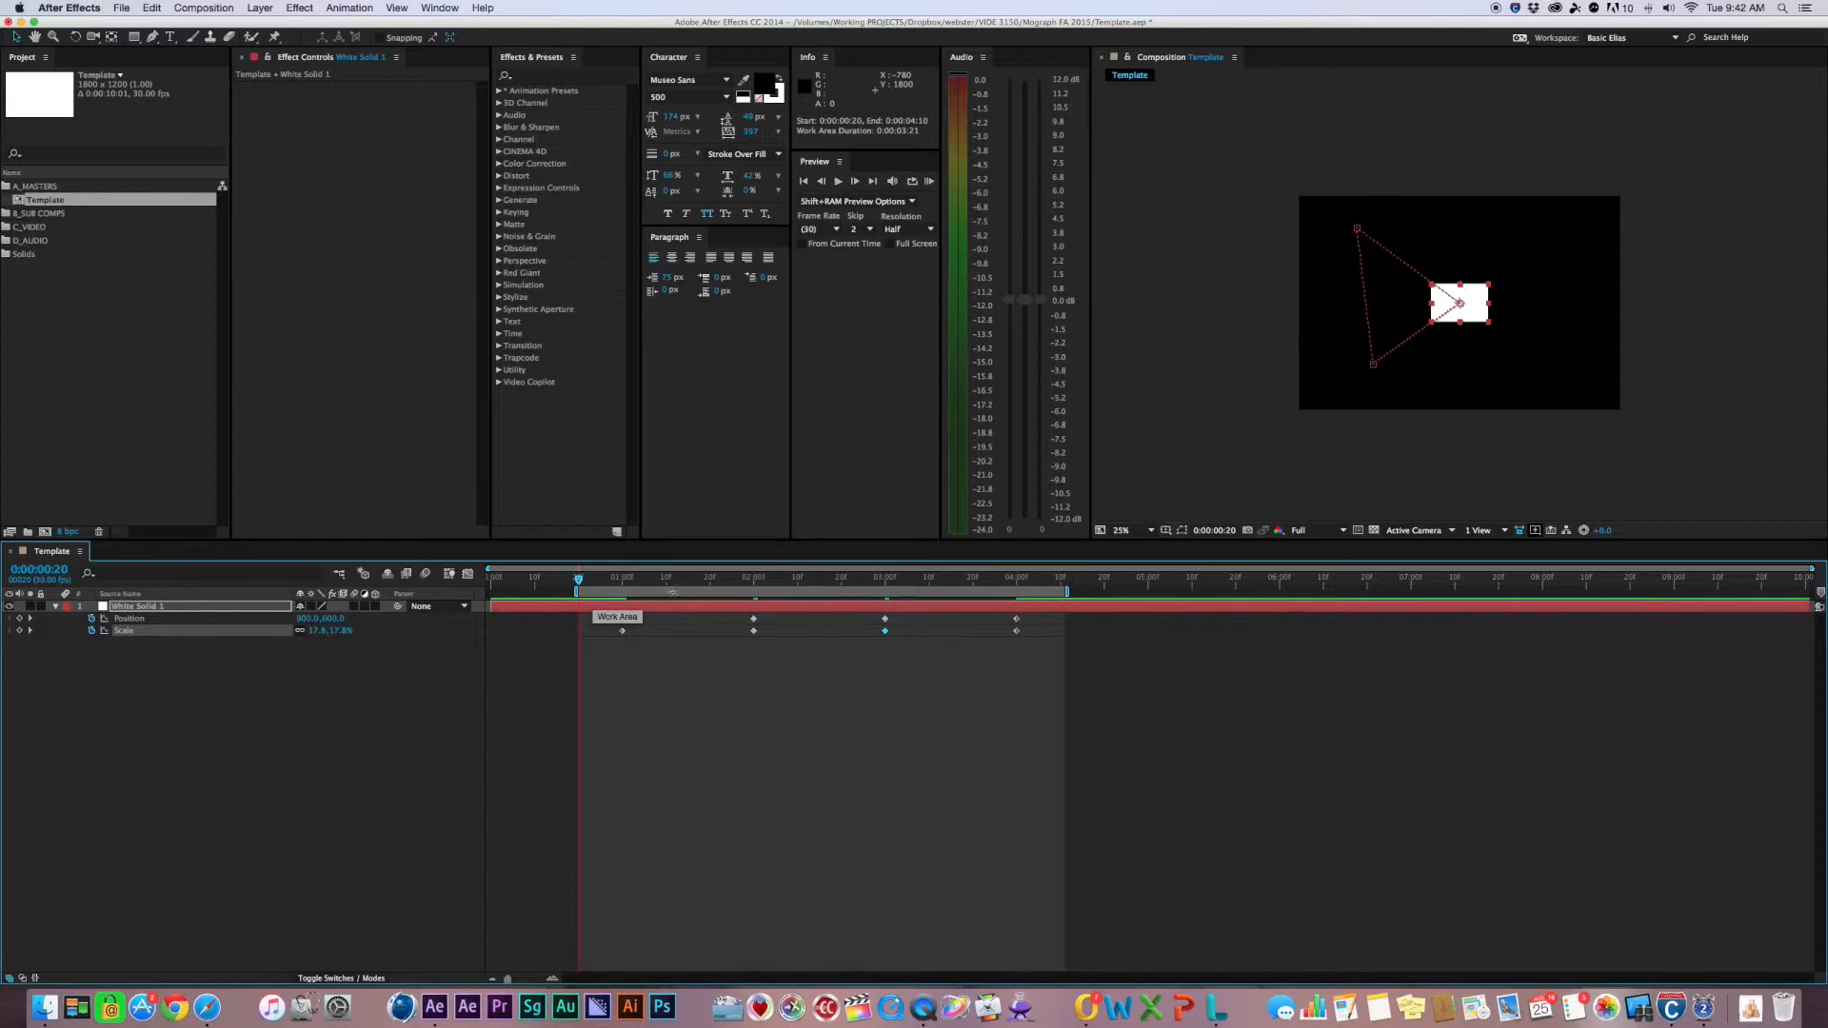
pyautogui.rightClick(658, 593)
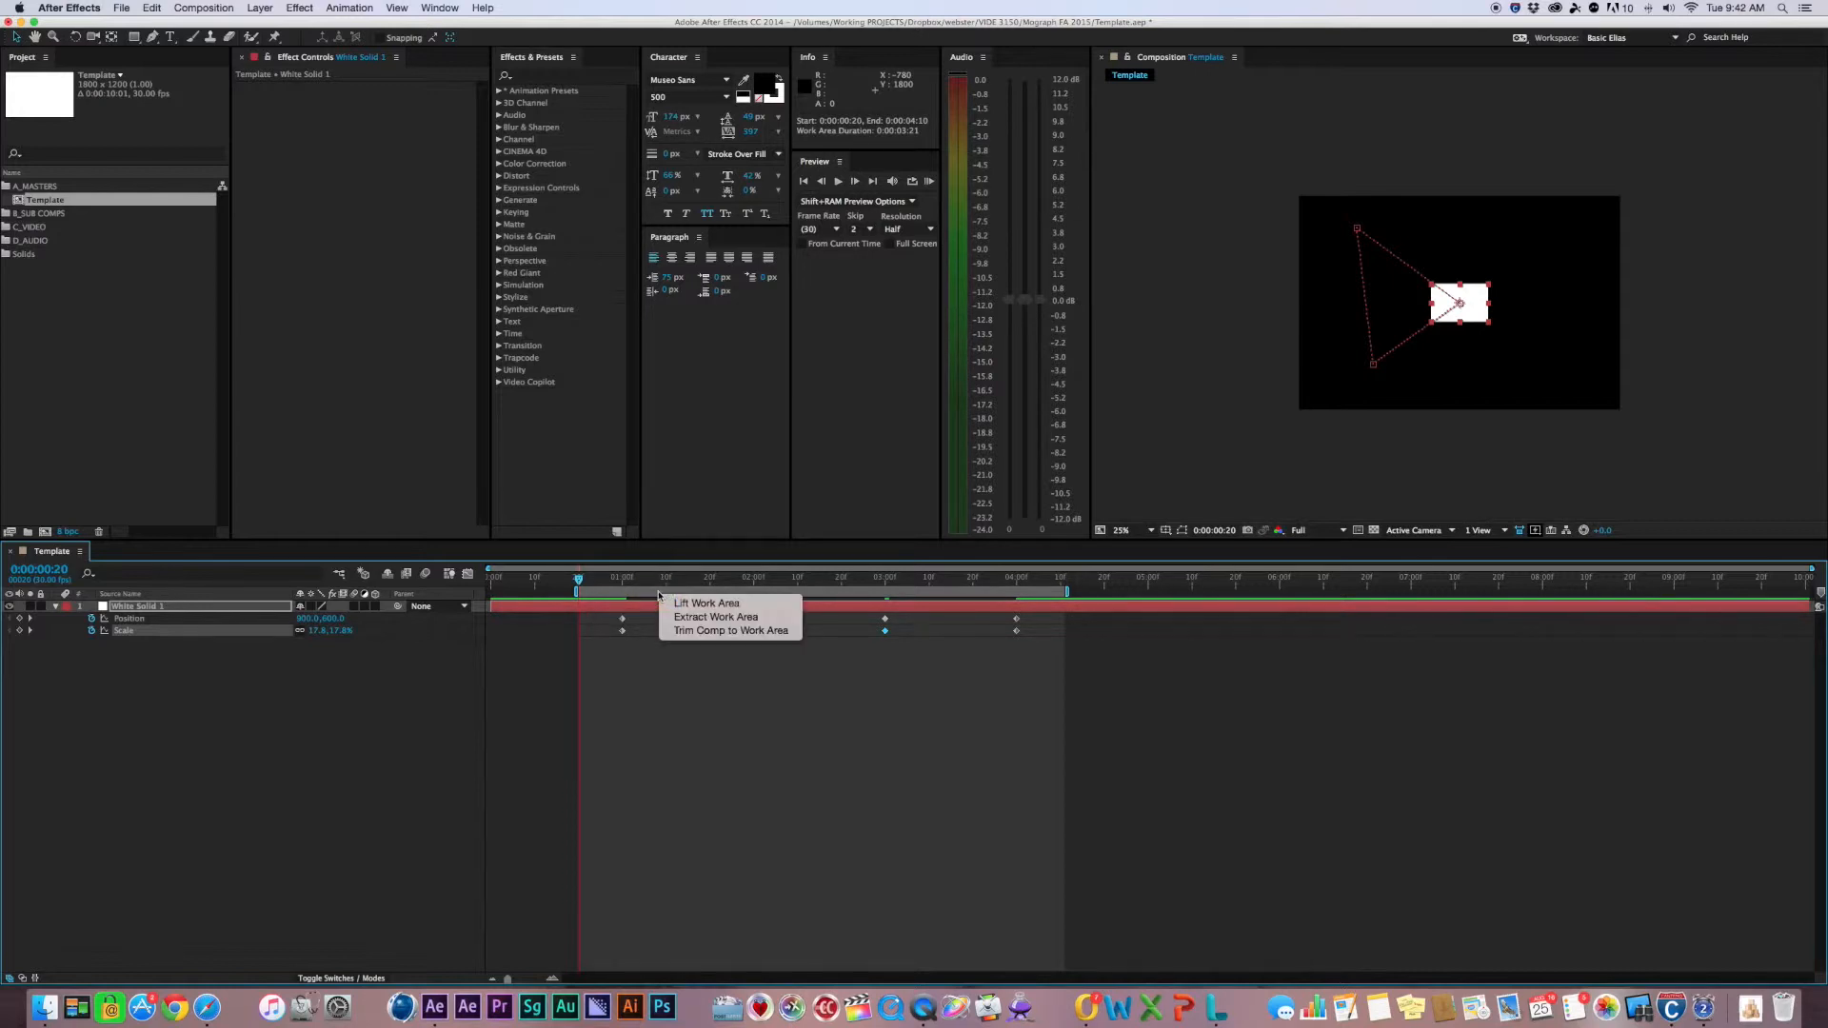
pyautogui.click(701, 632)
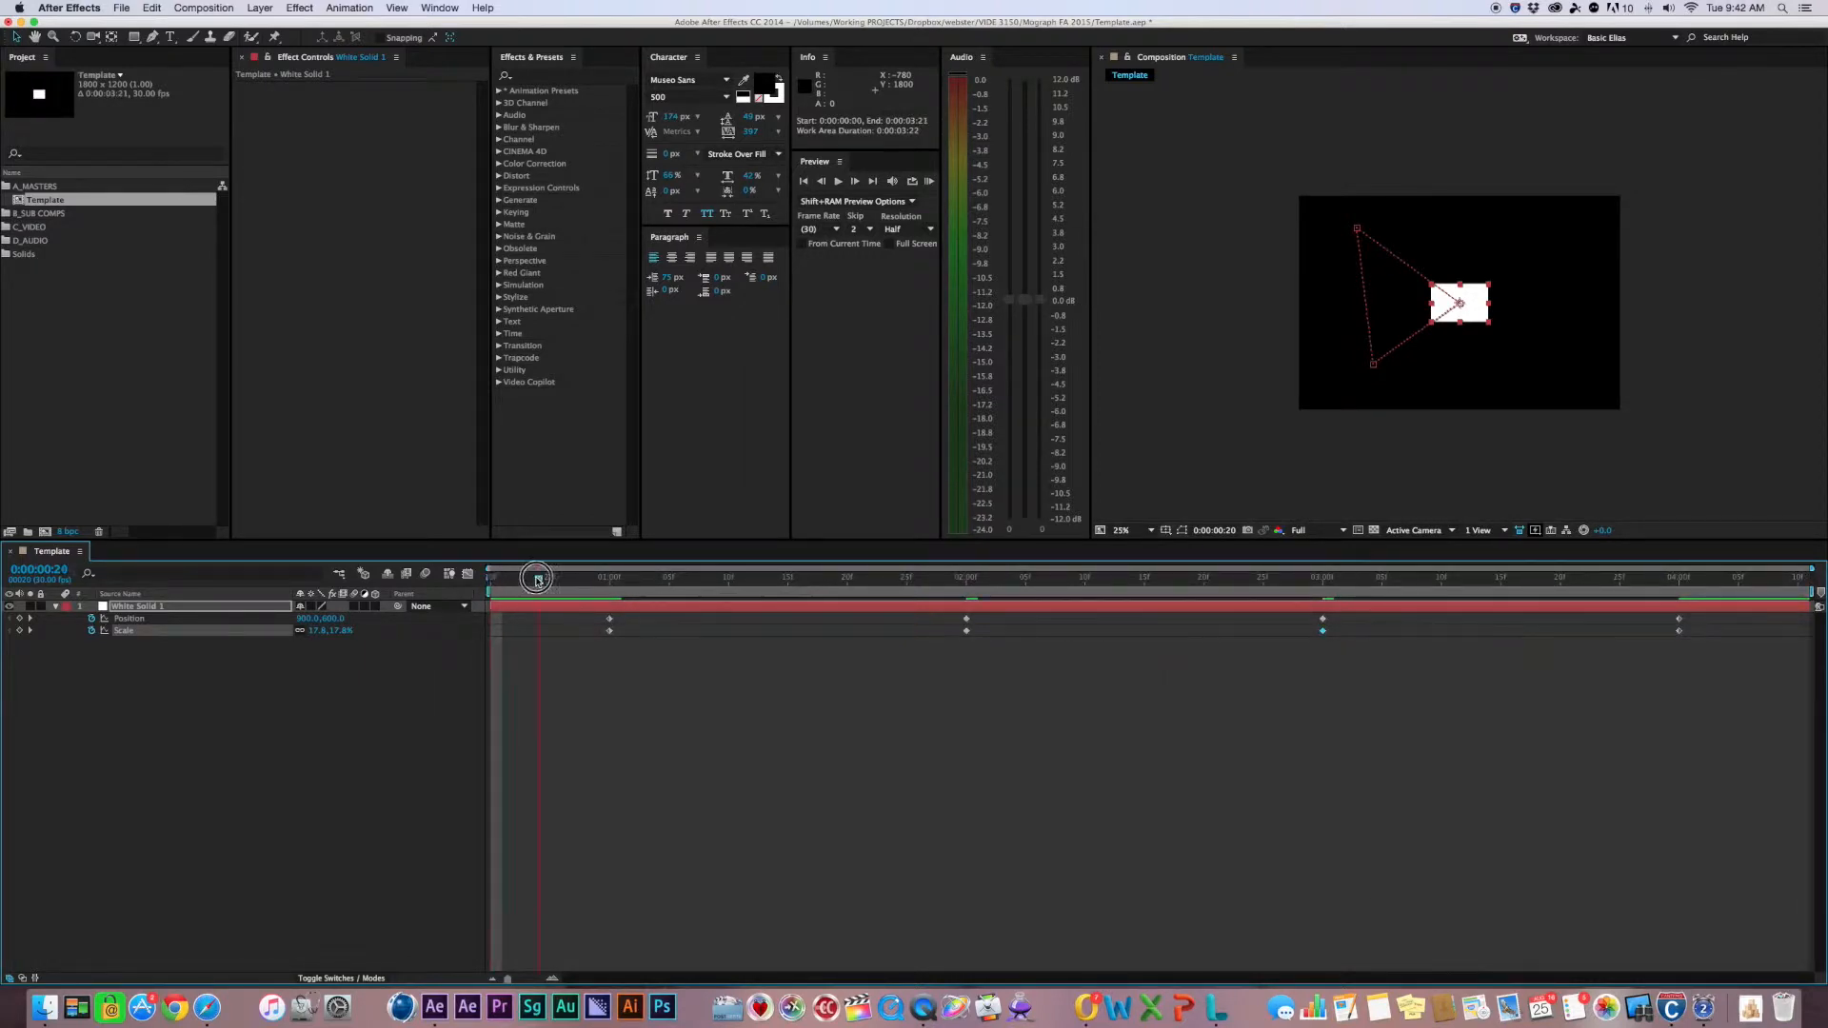
# Apply Easy Ease to all Position keyframes of White Solid 1
pyautogui.moveTo(490, 578); pyautogui.dragTo(502, 639)
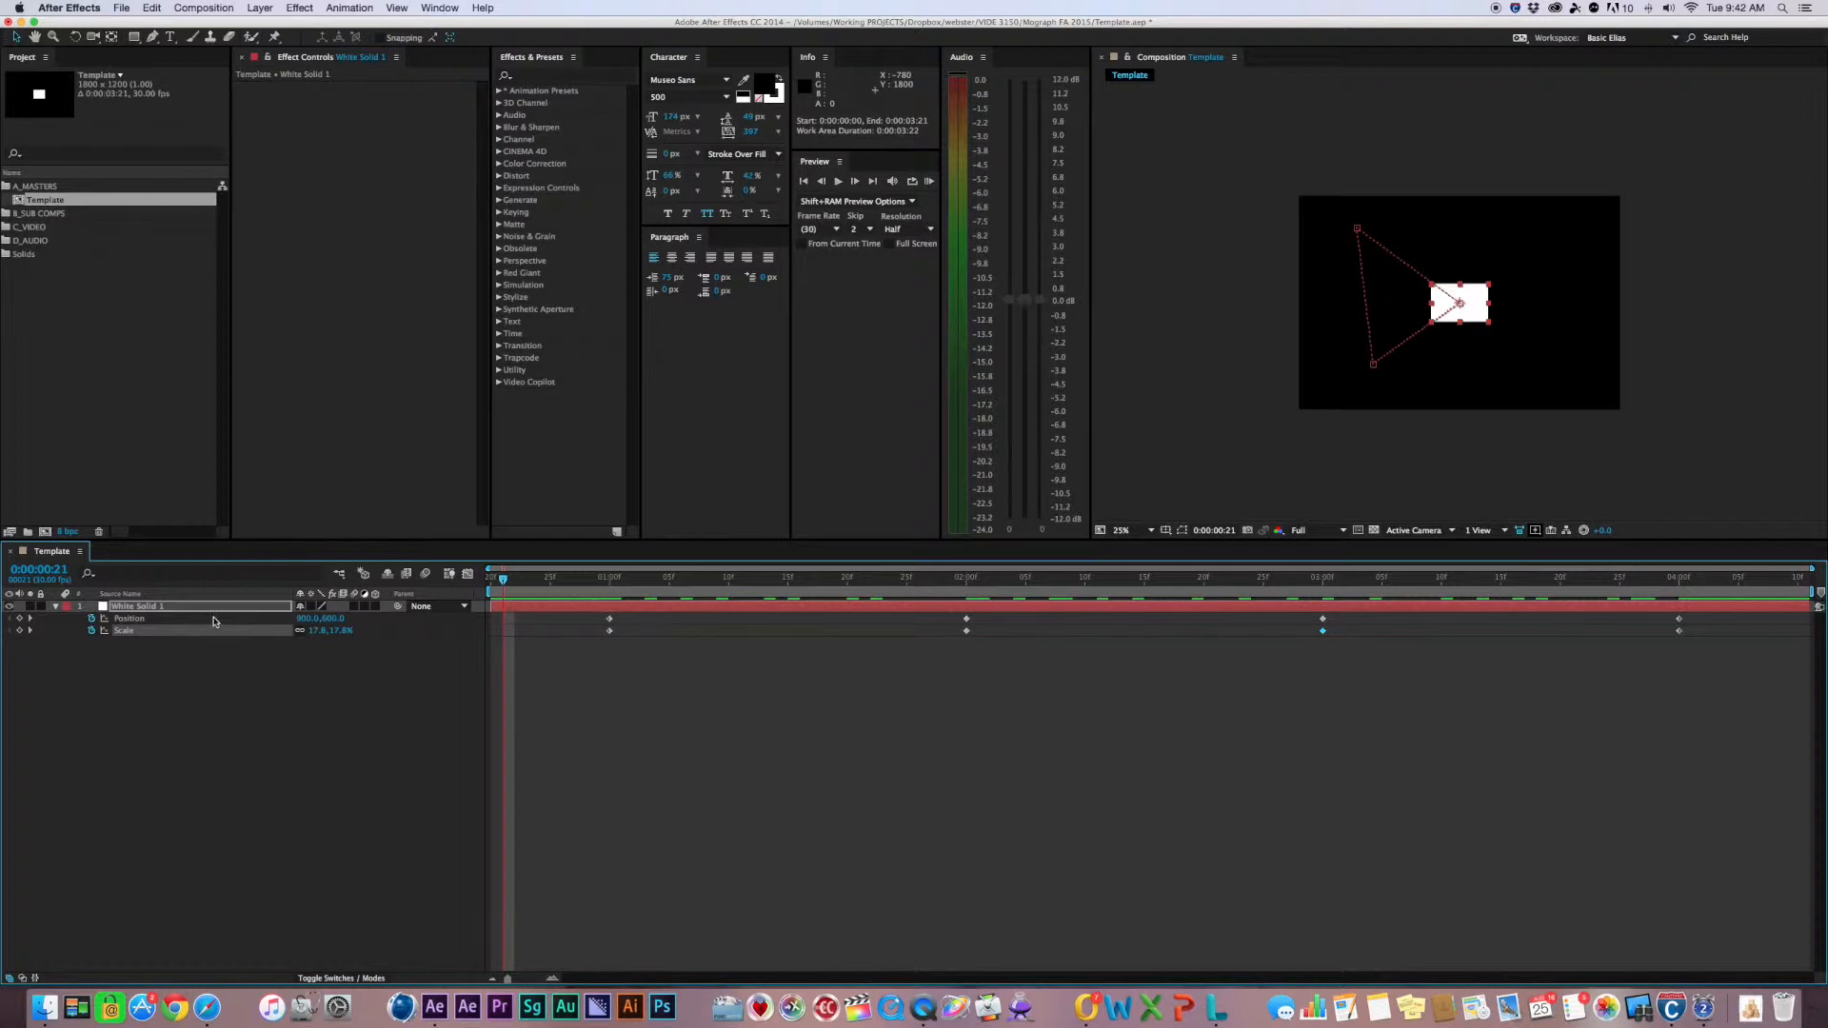
pyautogui.click(122, 619)
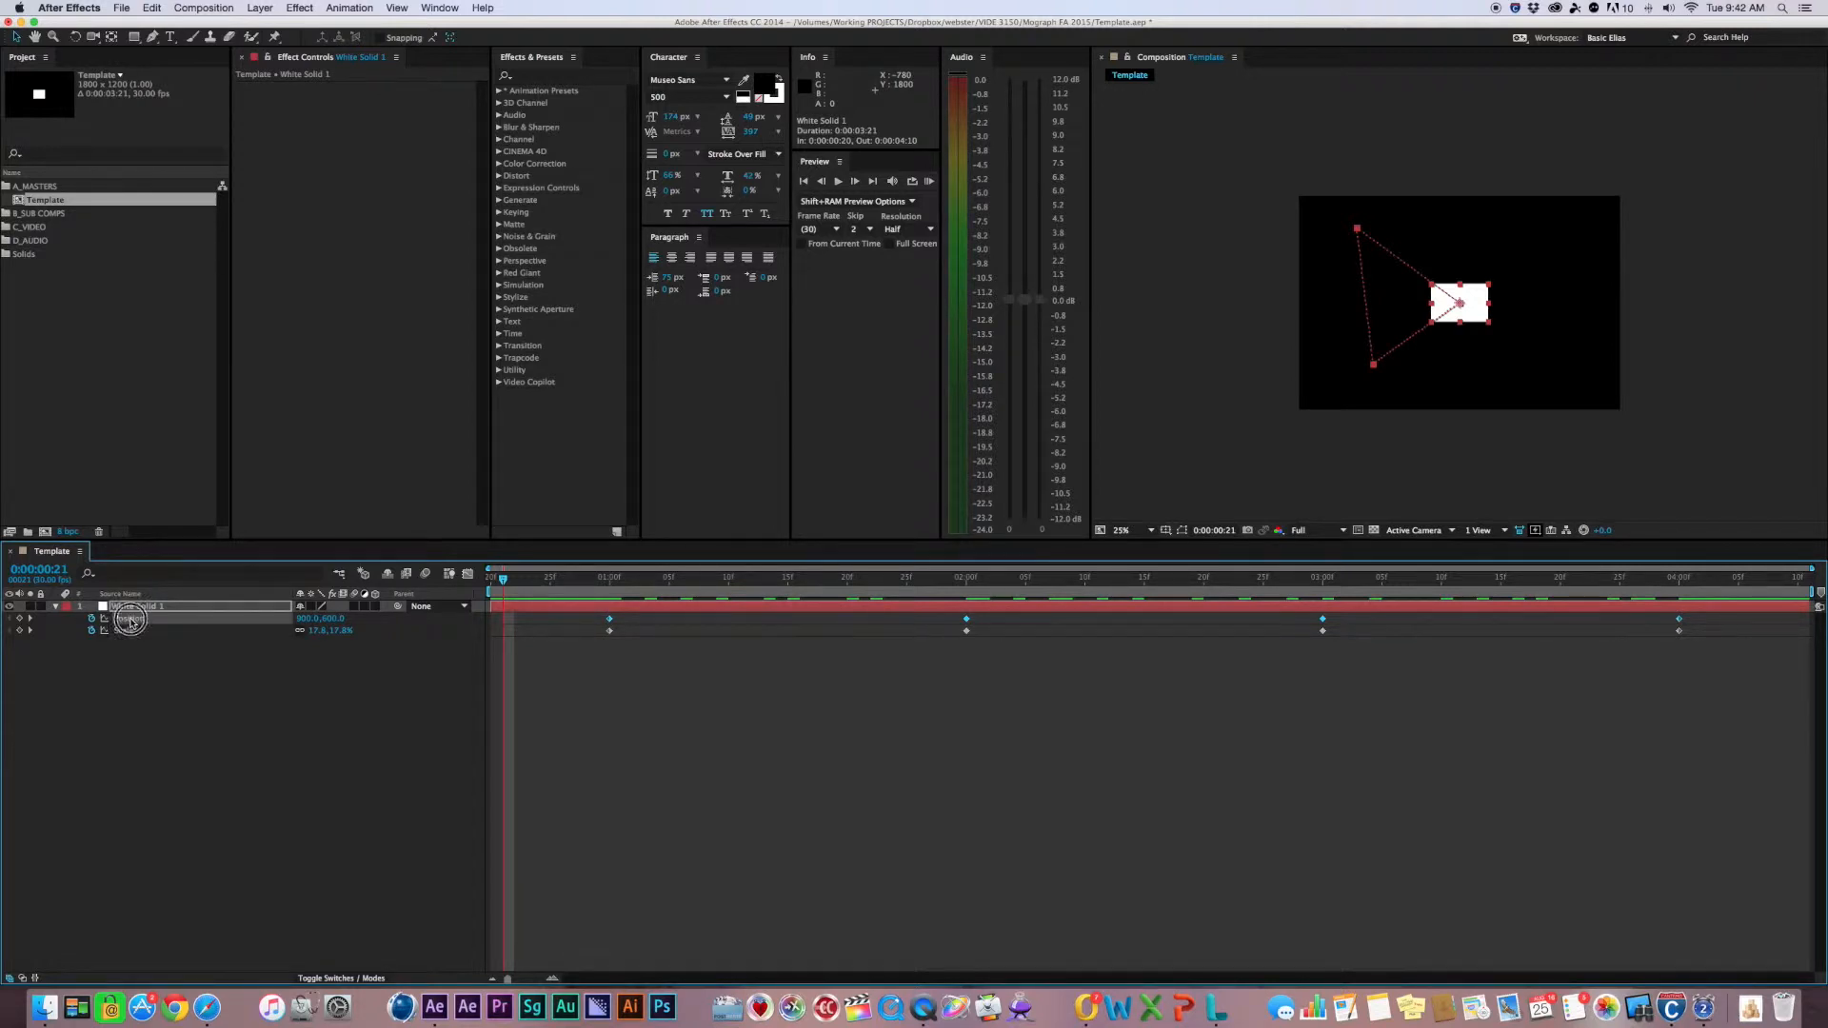
pyautogui.rightClick(608, 620)
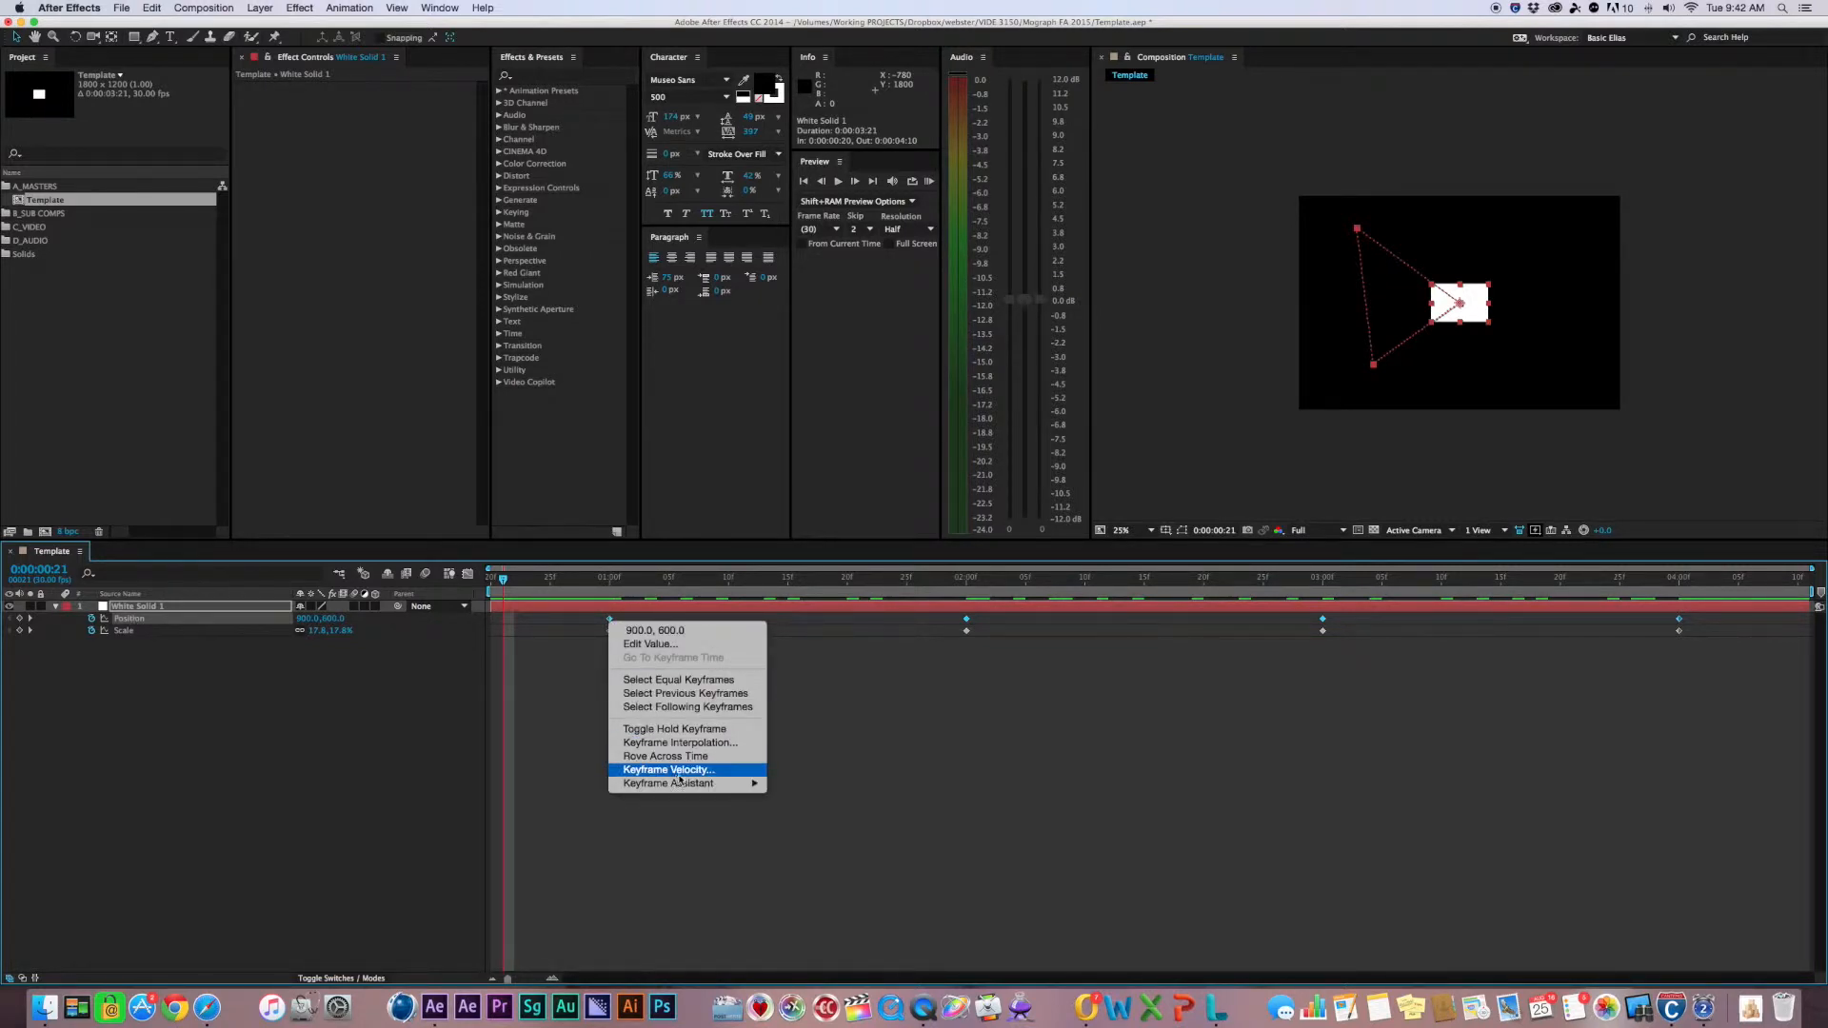
pyautogui.moveTo(684, 784)
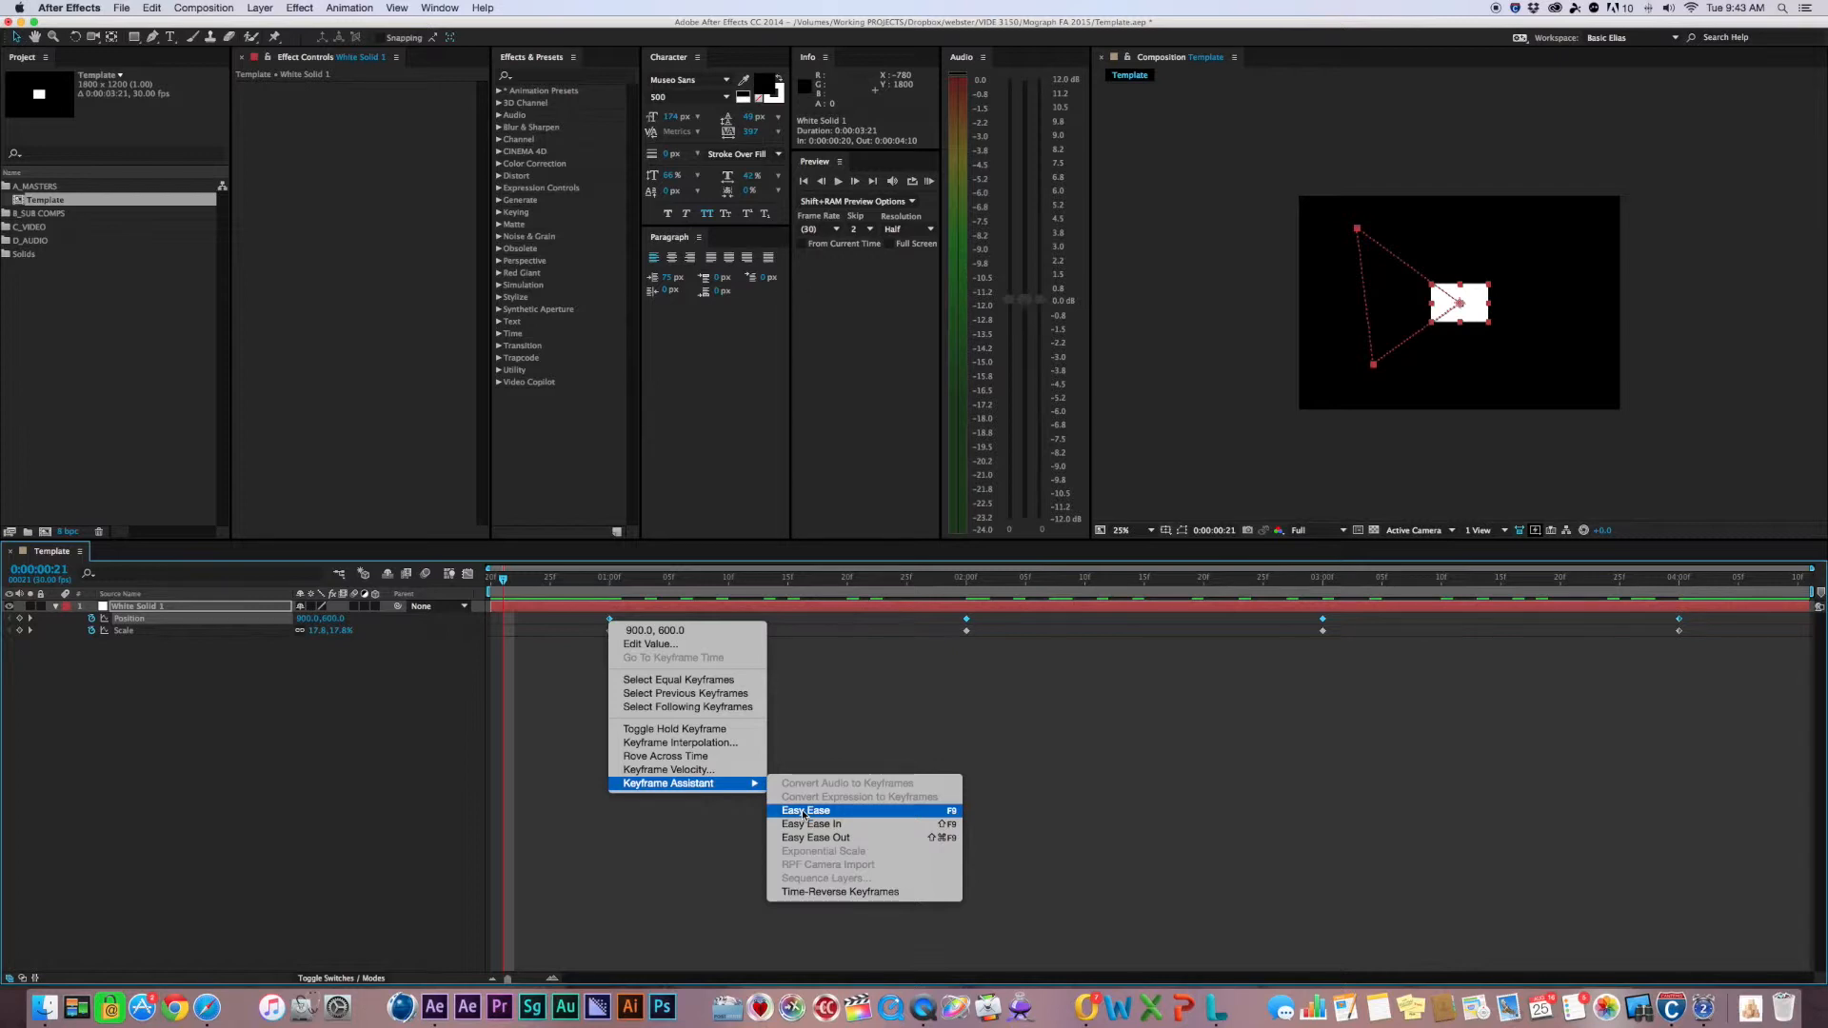
pyautogui.click(947, 816)
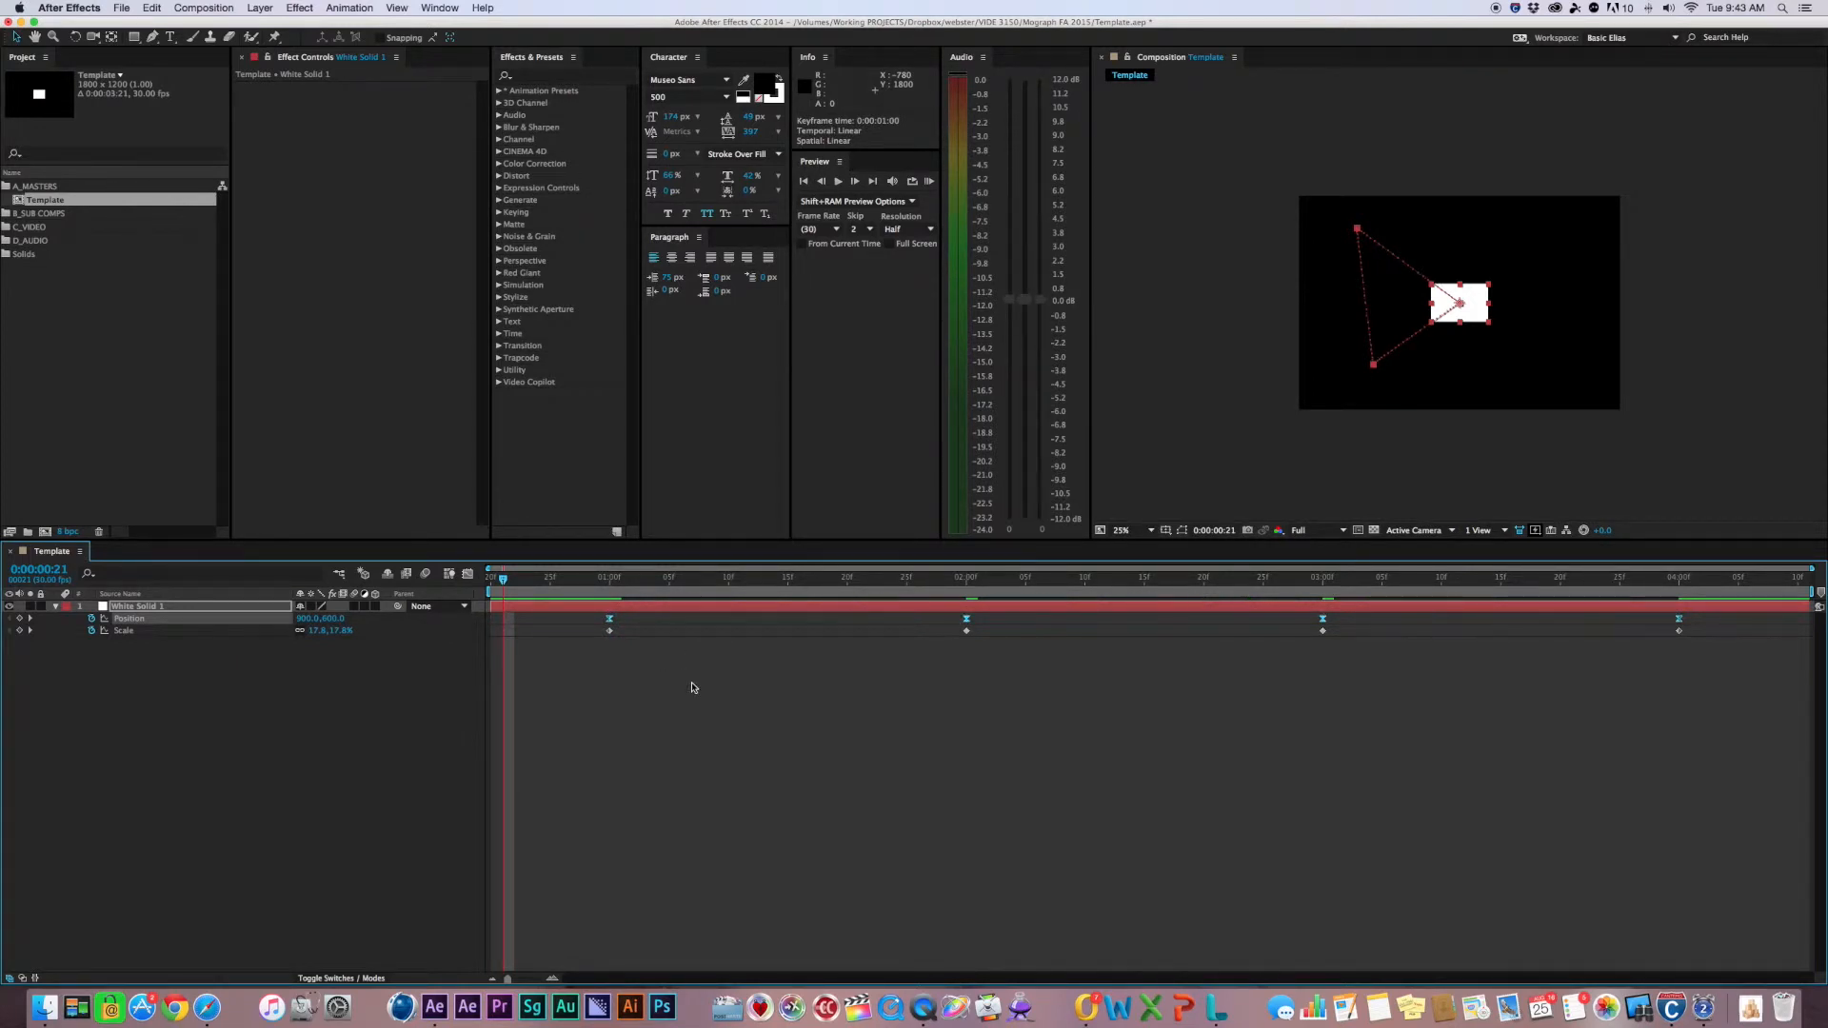
# Scrub through the eased animation and play a RAM preview from the start of the composition
pyautogui.moveTo(531, 584); pyautogui.dragTo(930, 583)
pyautogui.moveTo(796, 602); pyautogui.dragTo(455, 591)
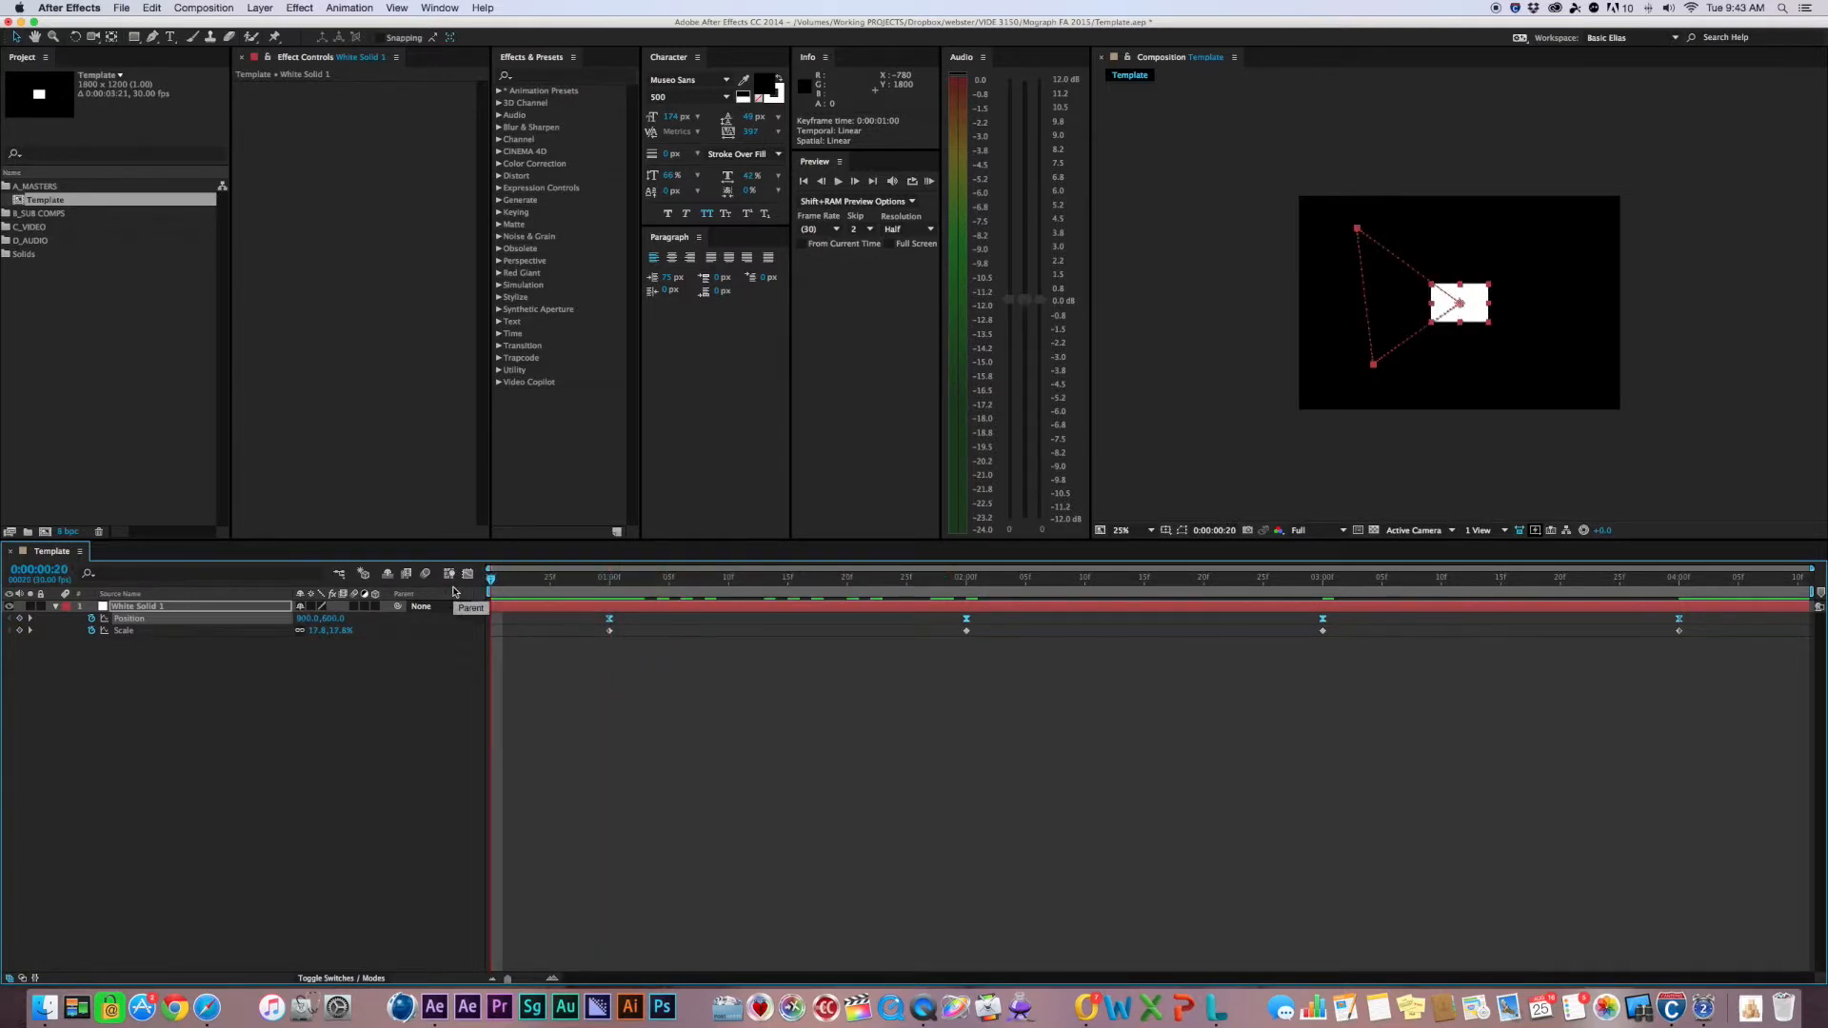
pyautogui.press('KP_0')
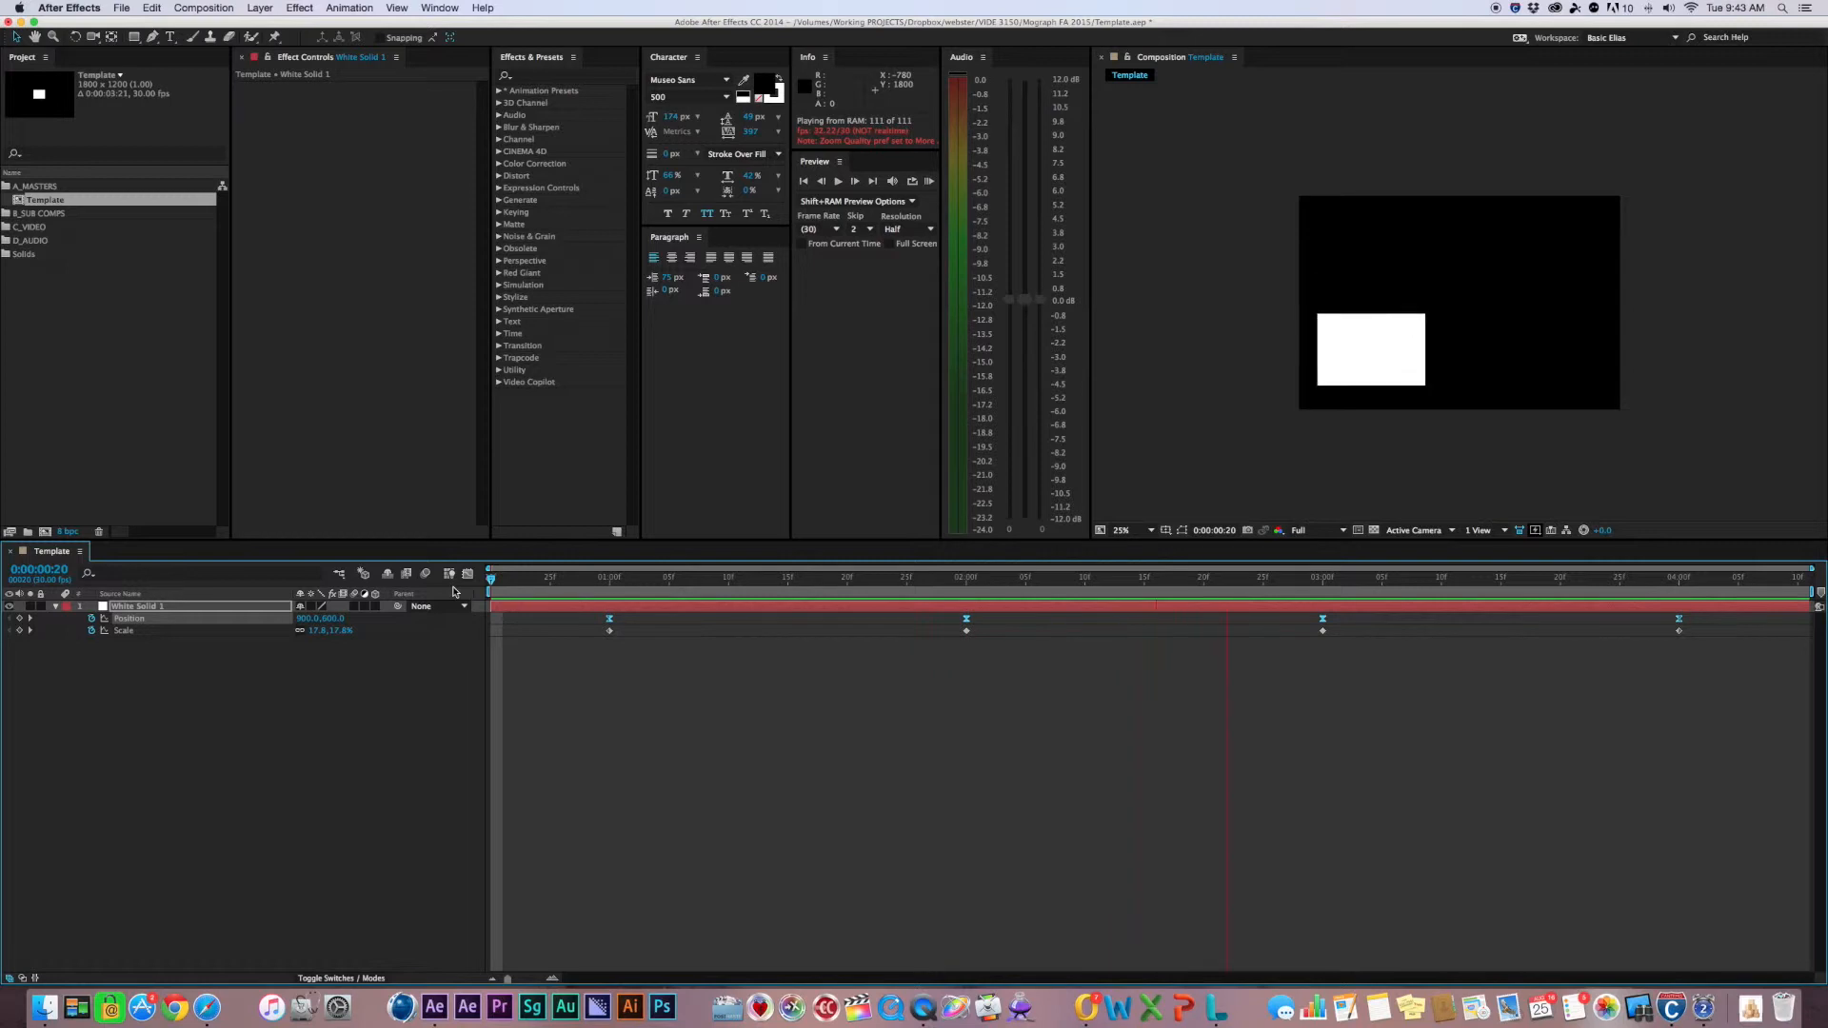
pyautogui.press('space')
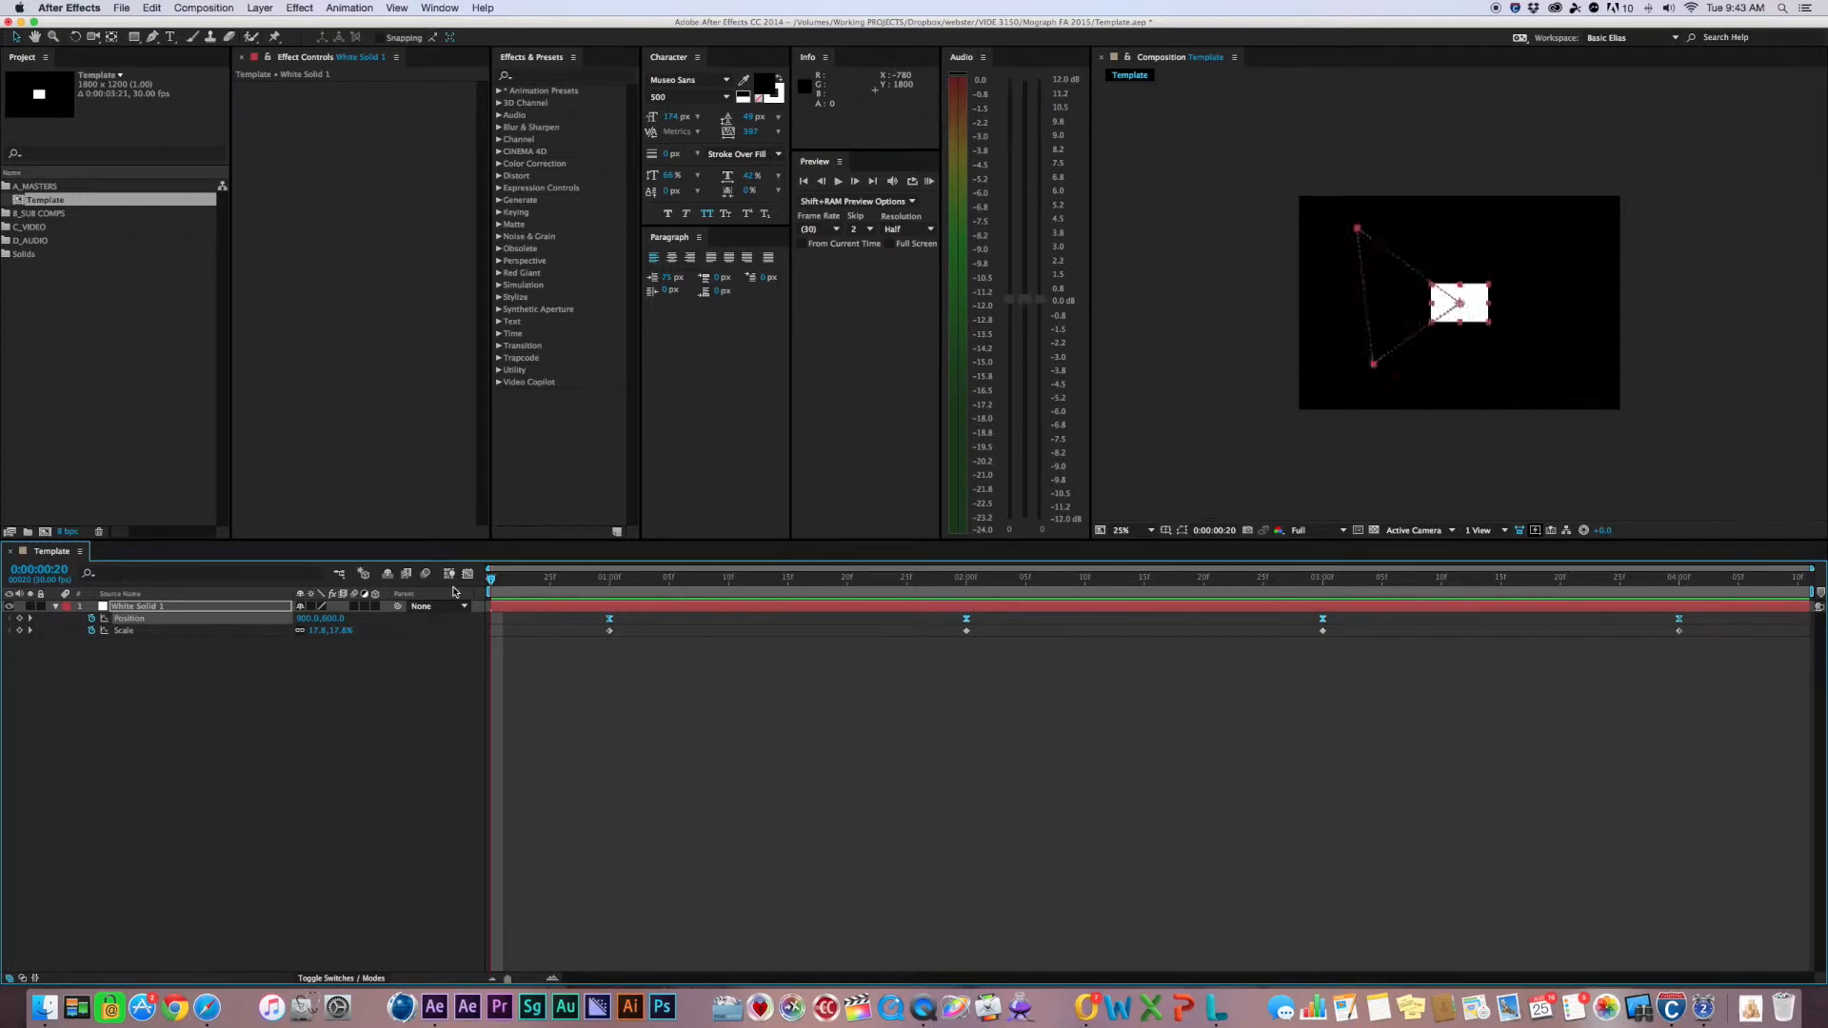
# Undo the Easy Ease on the Position keyframes and play a RAM preview of the linear motion for comparison
pyautogui.press('super+z')
pyautogui.press('pagedown')
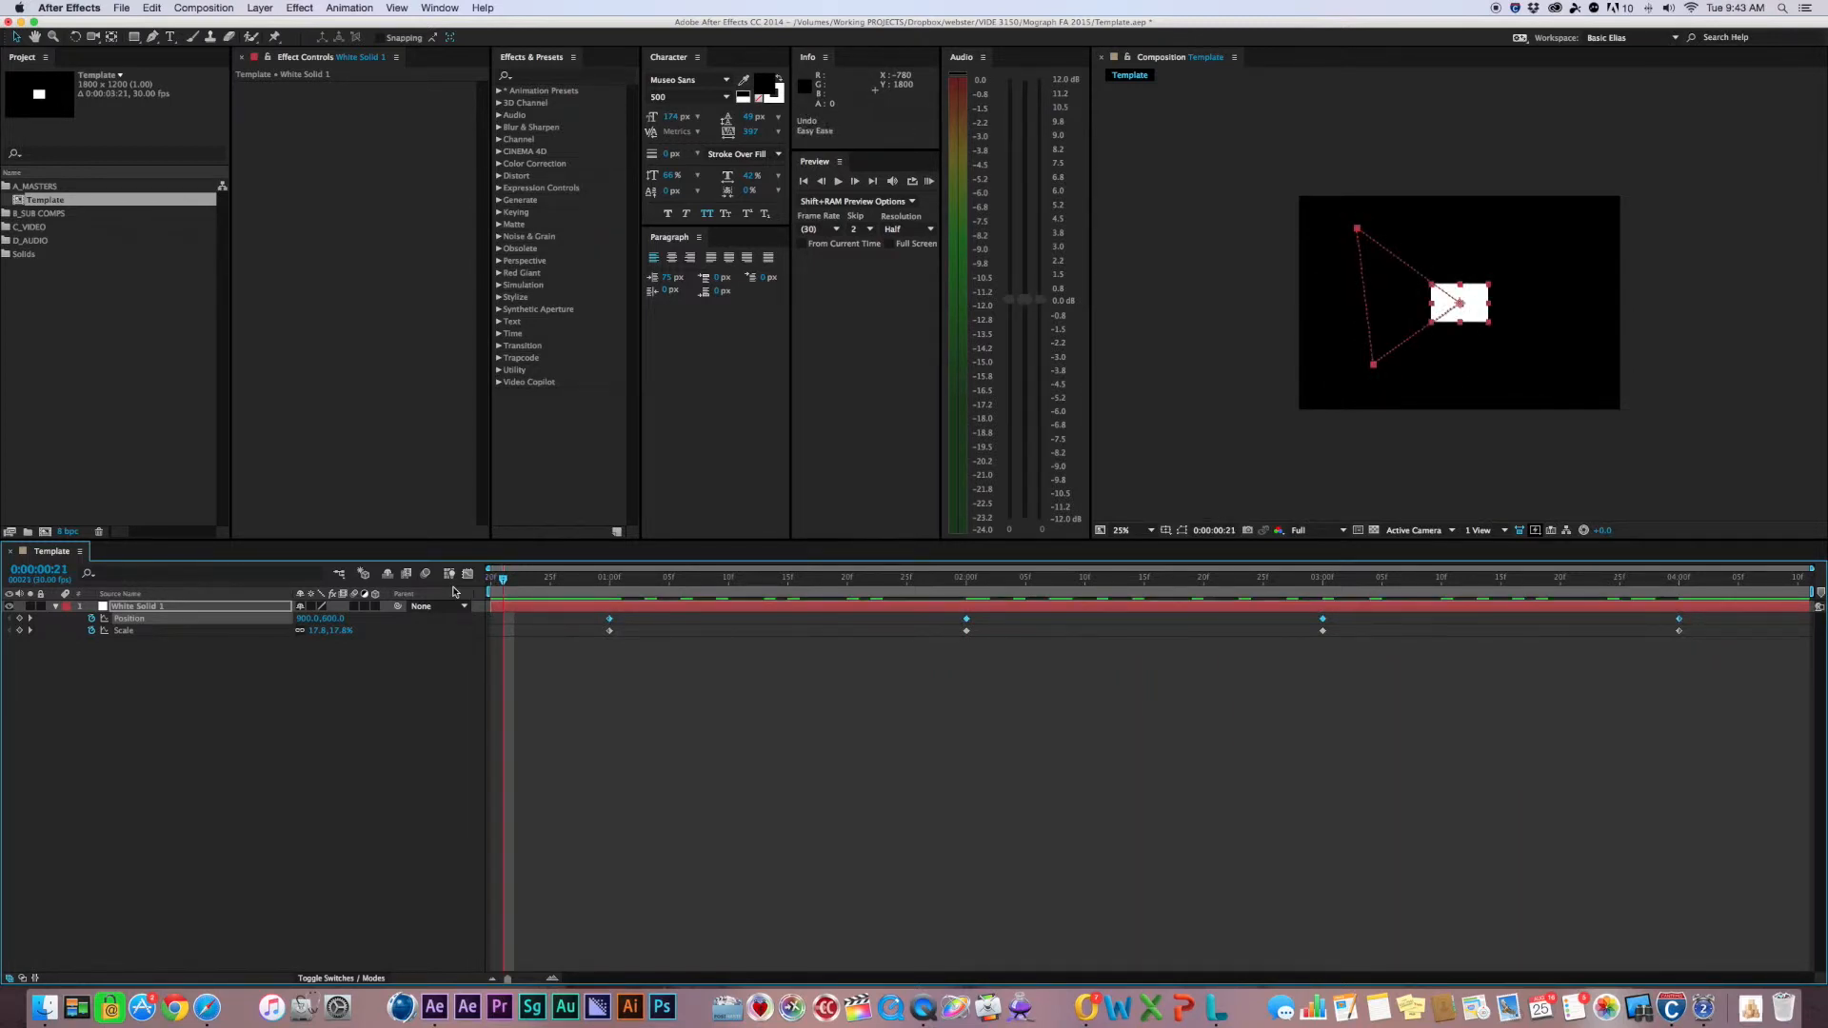
pyautogui.press('KP_0')
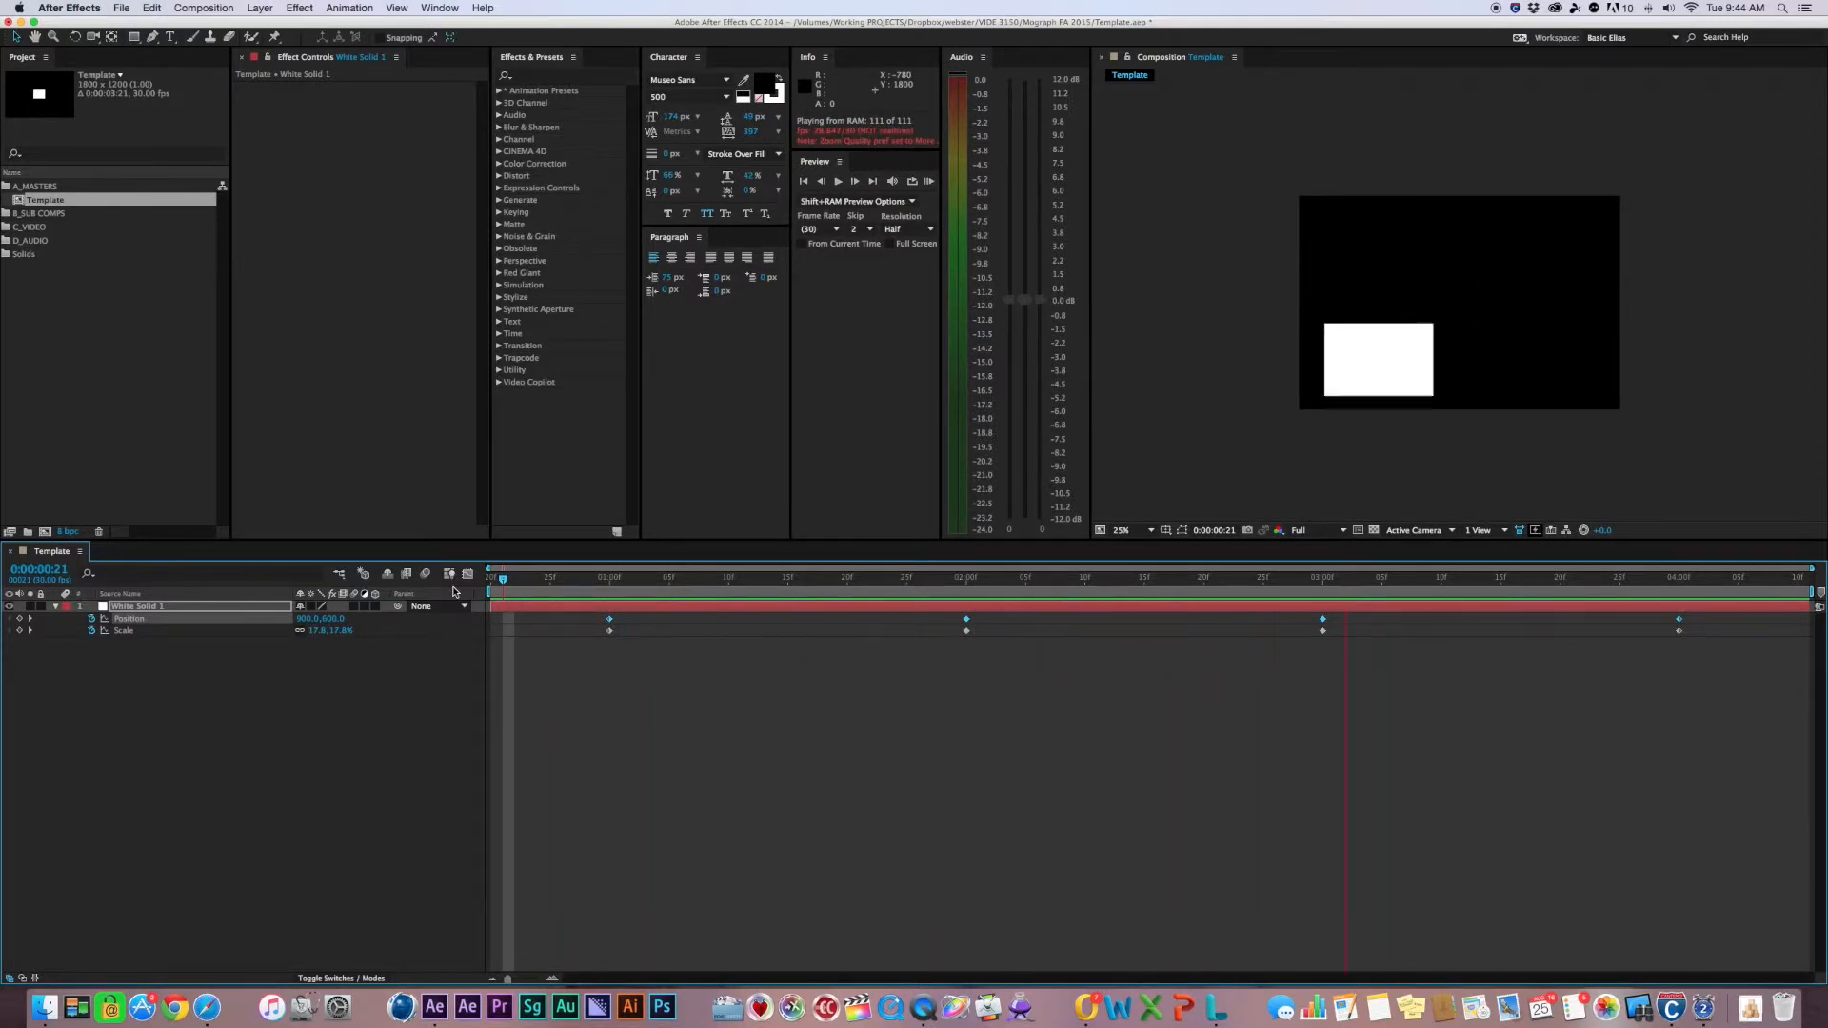
pyautogui.press('space')
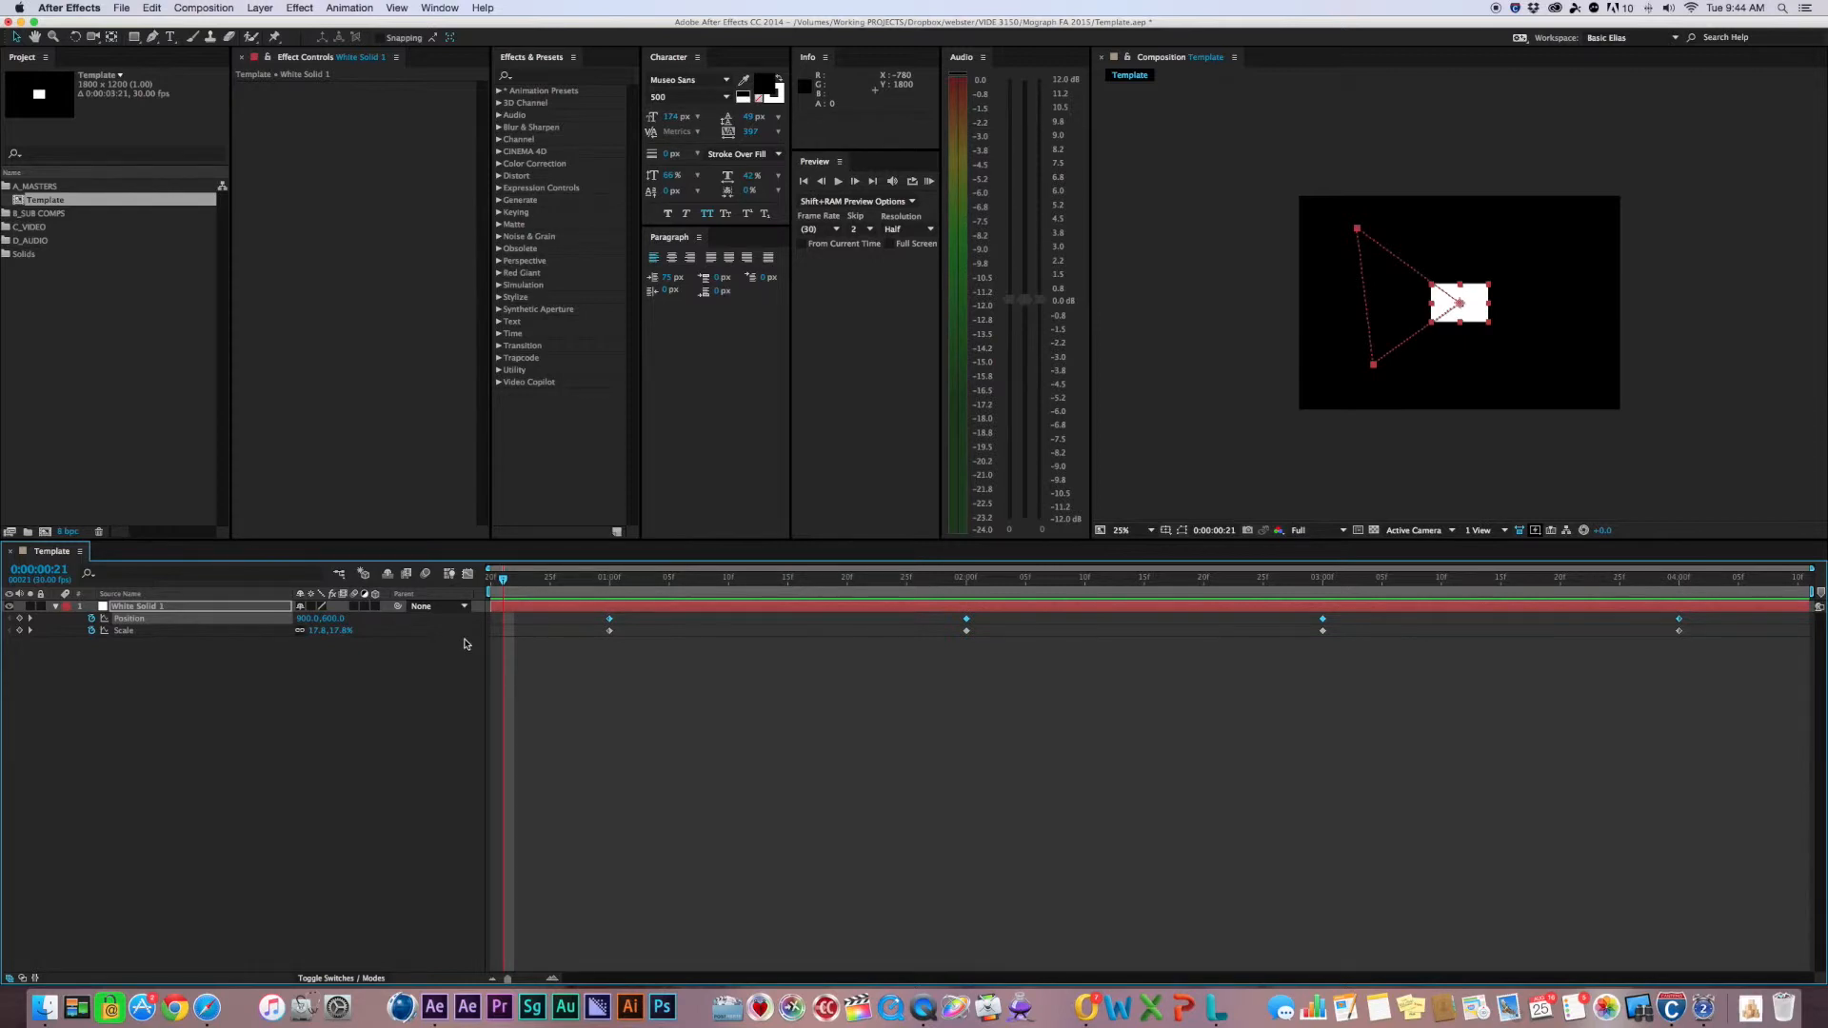
# Redo the Easy Ease on the Position keyframes and play a RAM preview of the eased motion
pyautogui.click(155, 6)
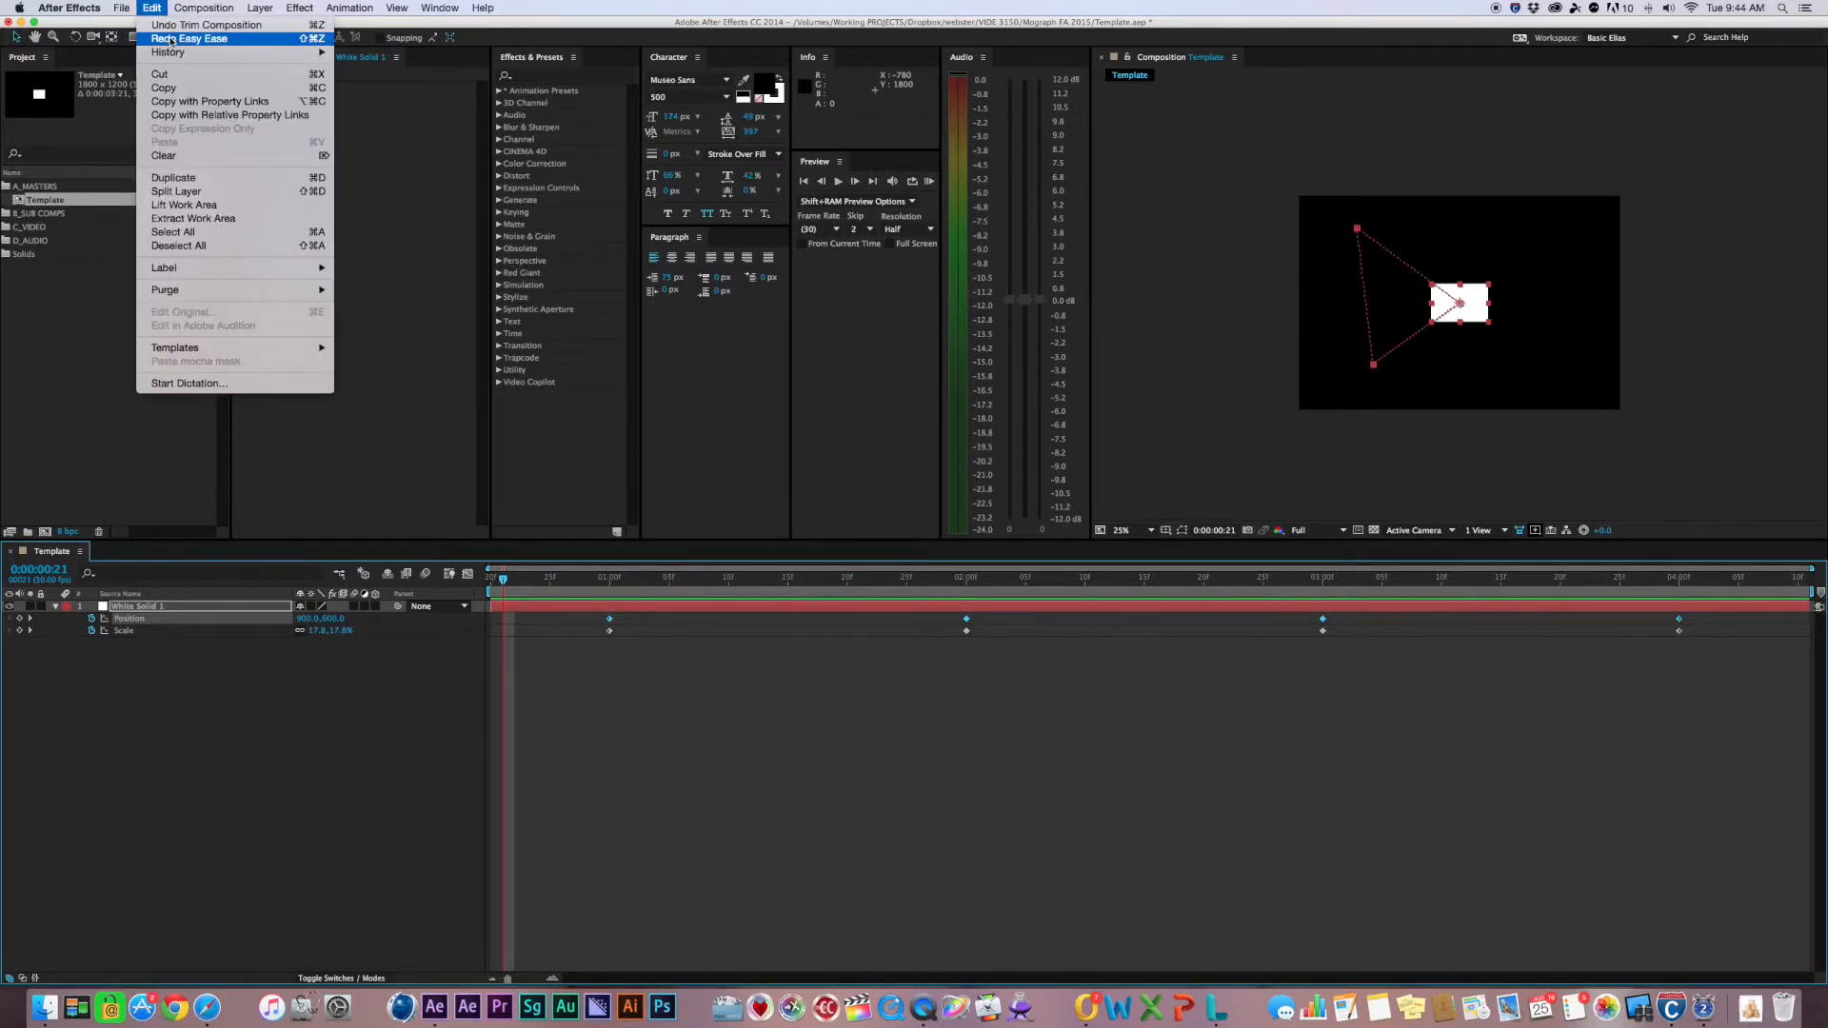
pyautogui.click(167, 38)
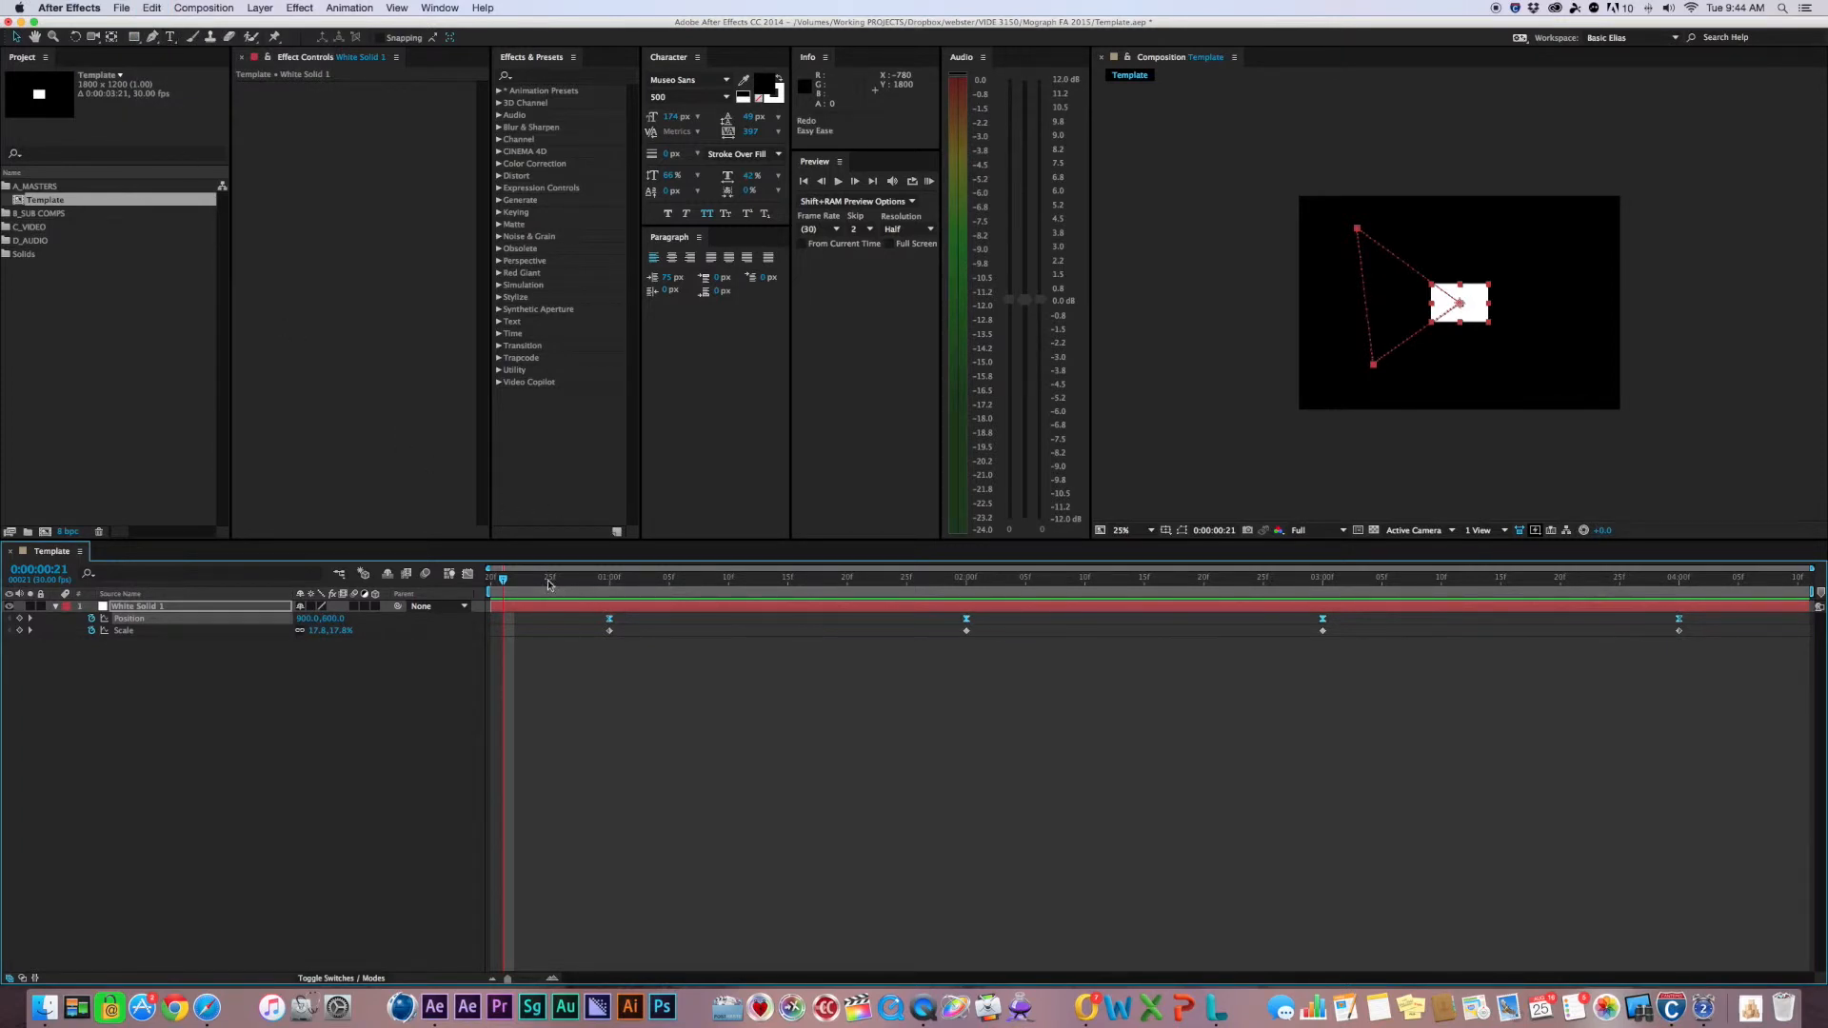
pyautogui.press('KP_0')
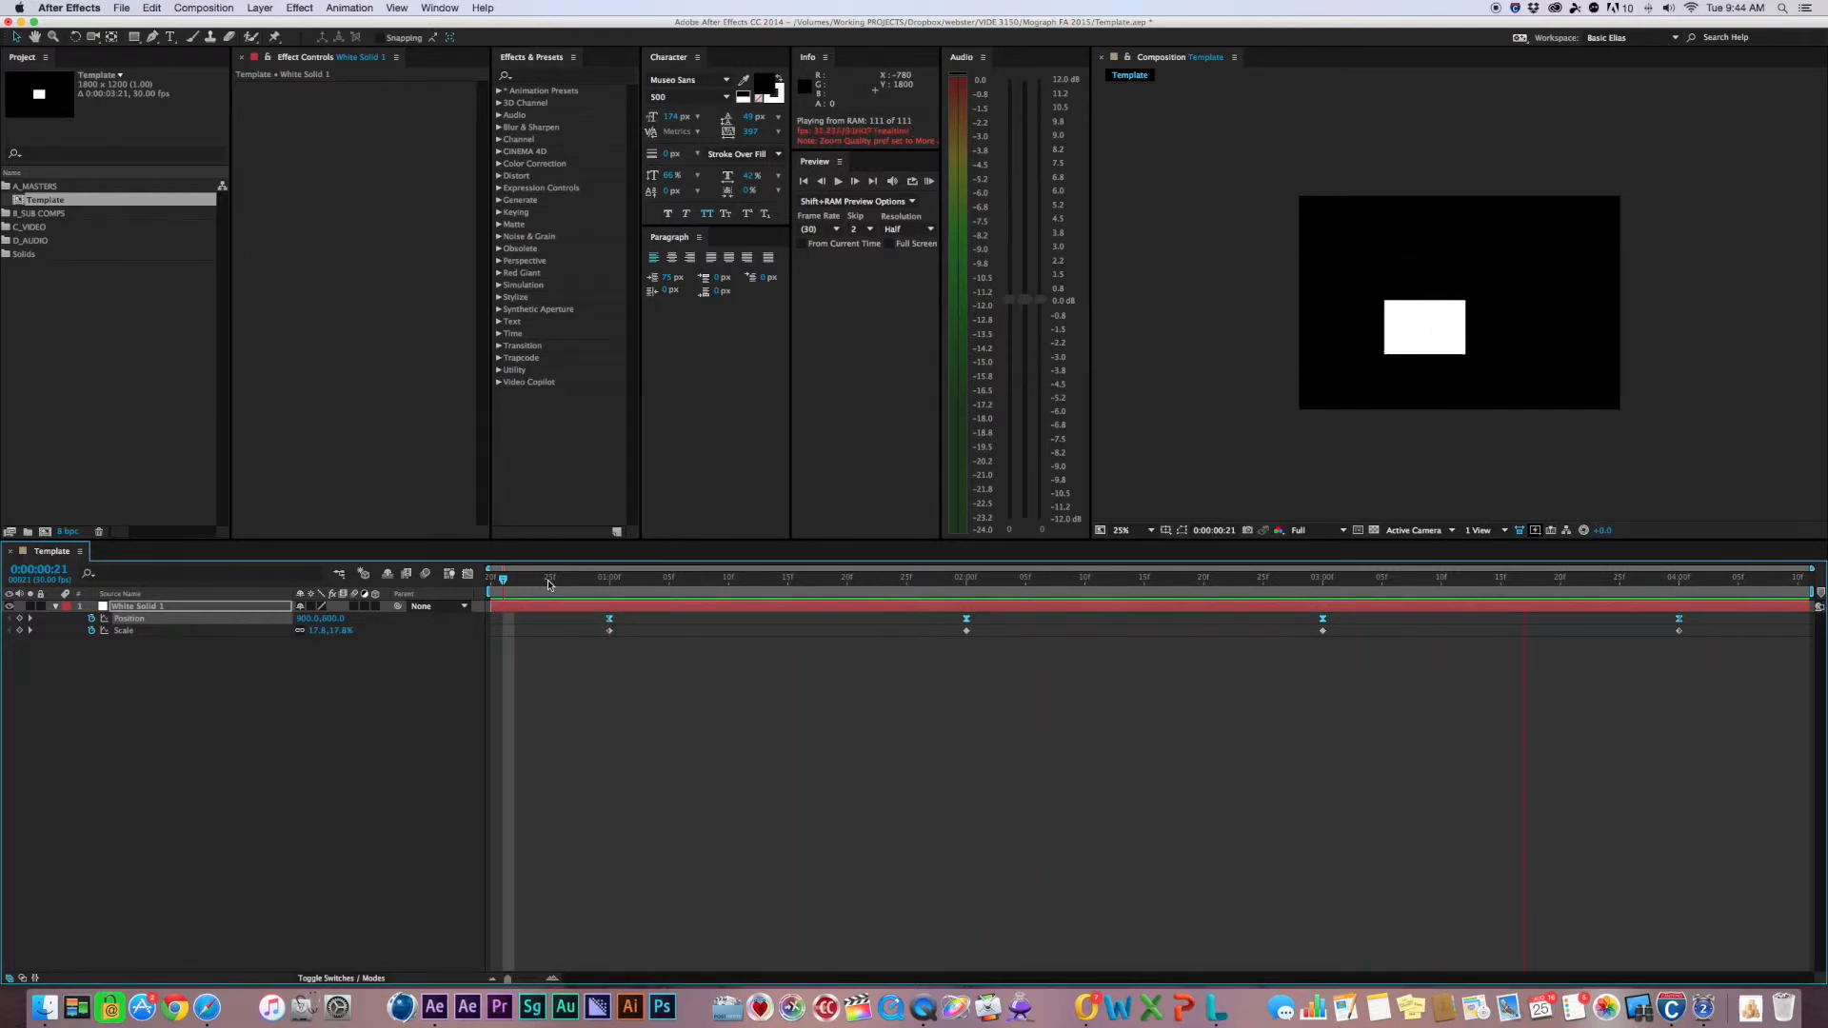
pyautogui.press('space')
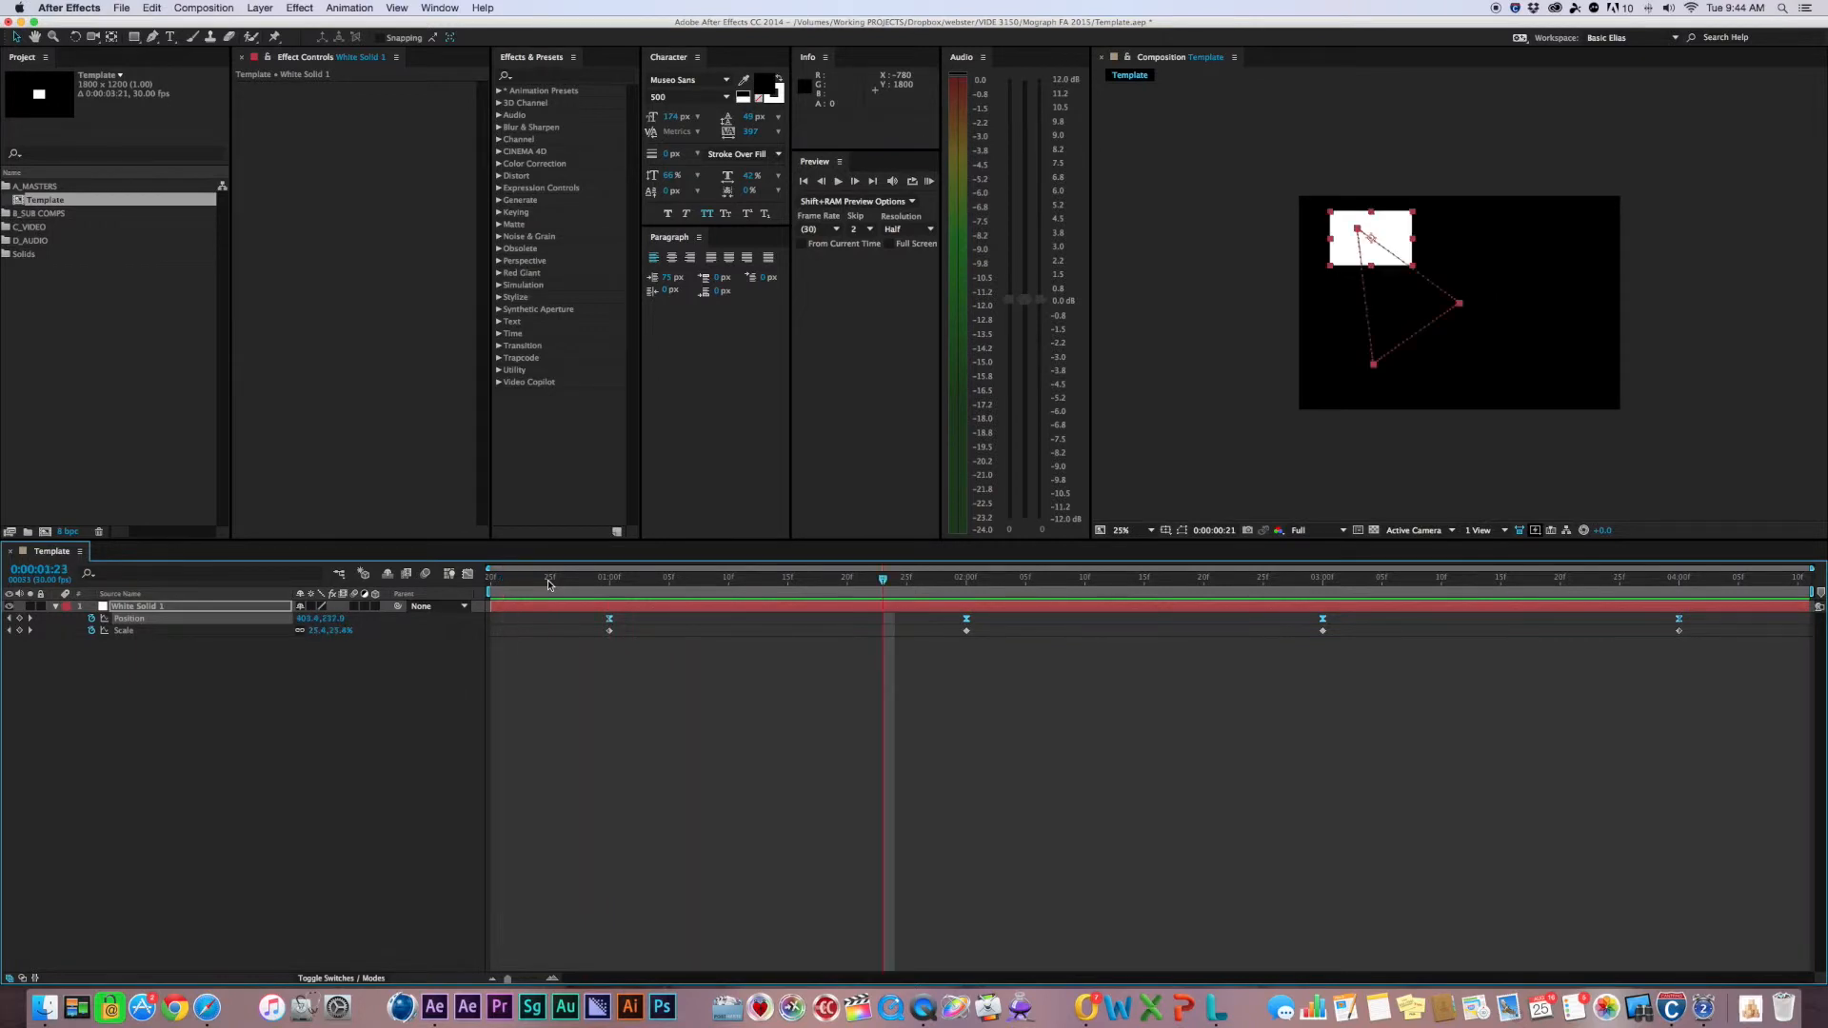
# Show the Position speed graph in the Graph Editor and inspect the ease handles of its four keyframes
pyautogui.click(467, 575)
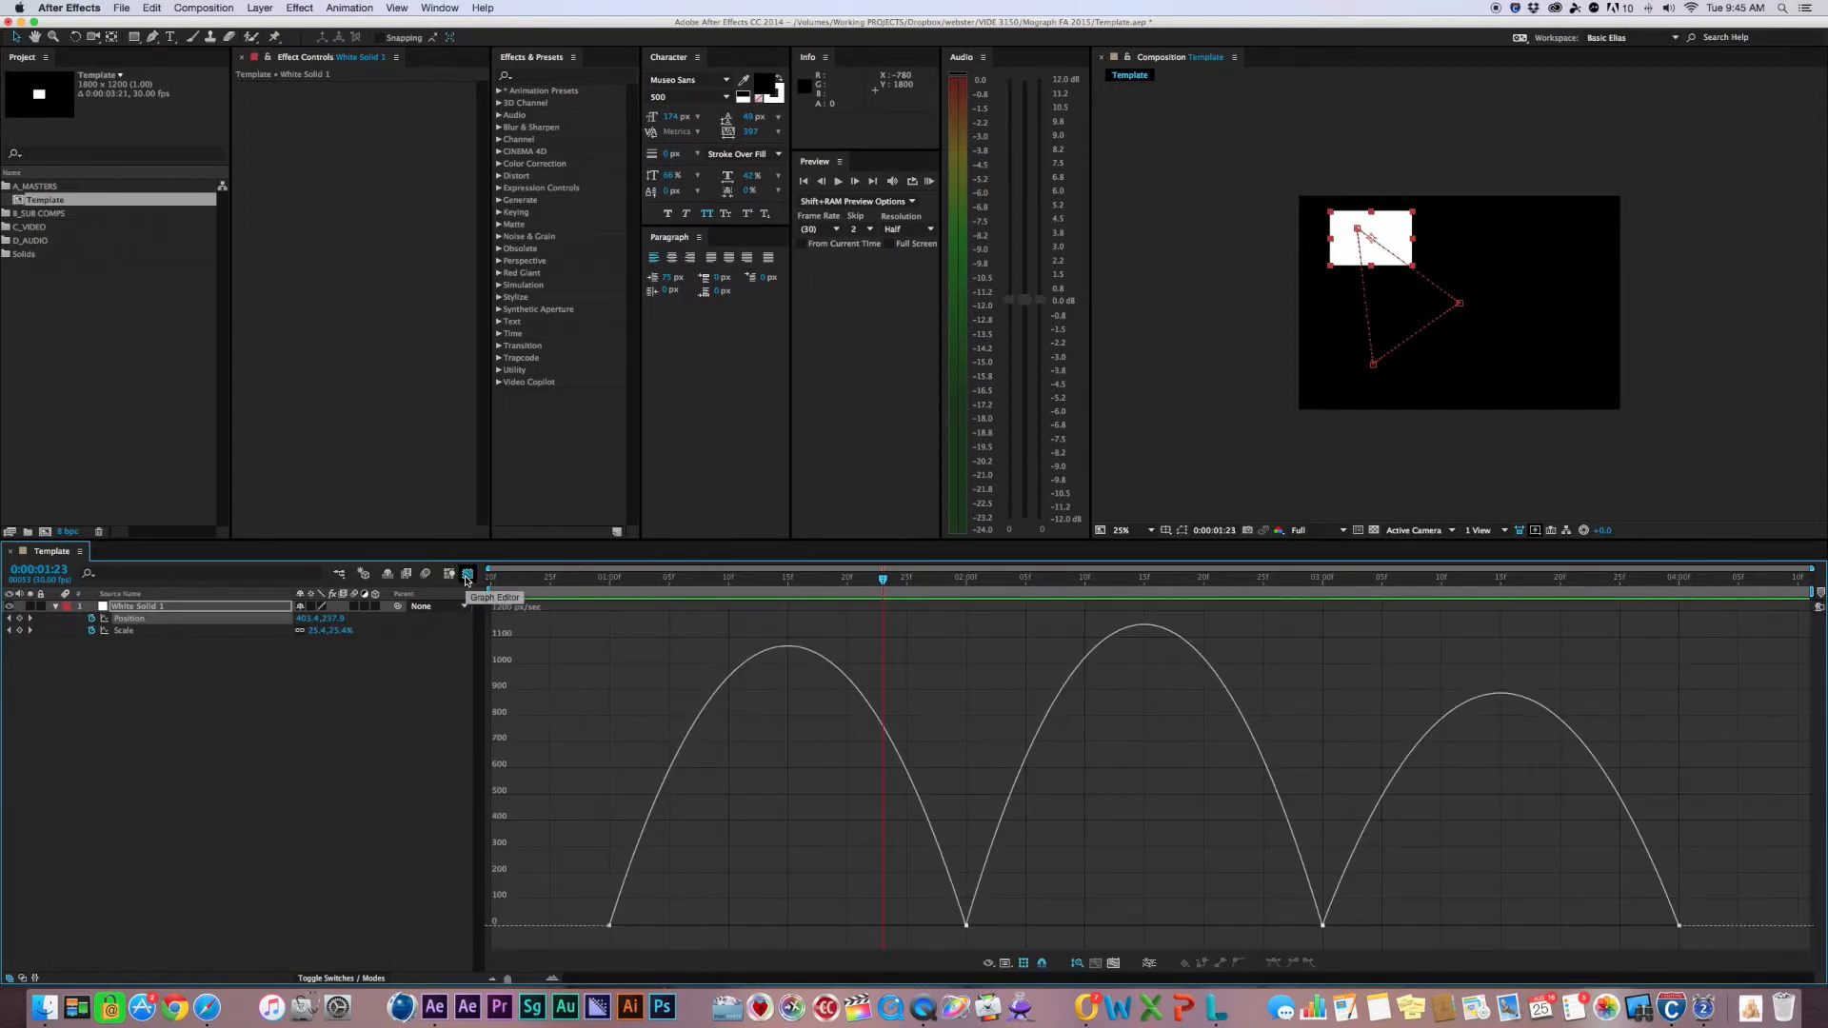
pyautogui.click(609, 925)
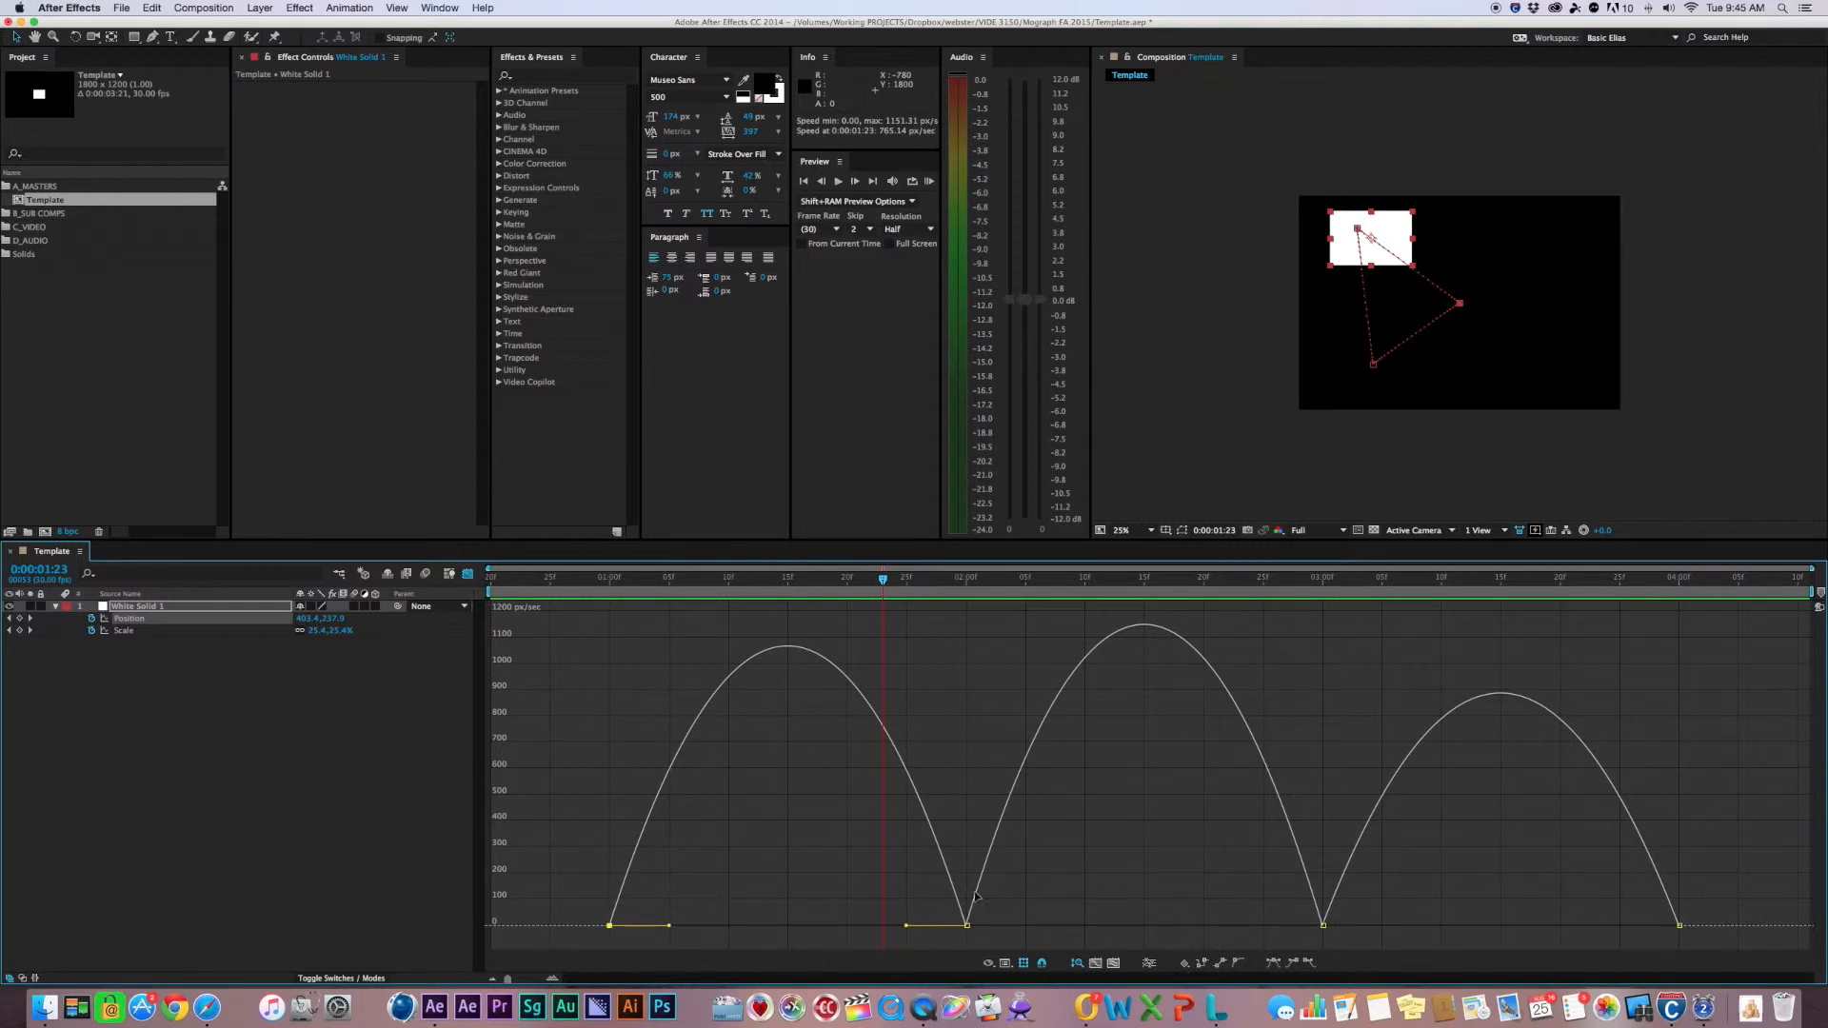
pyautogui.click(967, 924)
pyautogui.click(1322, 926)
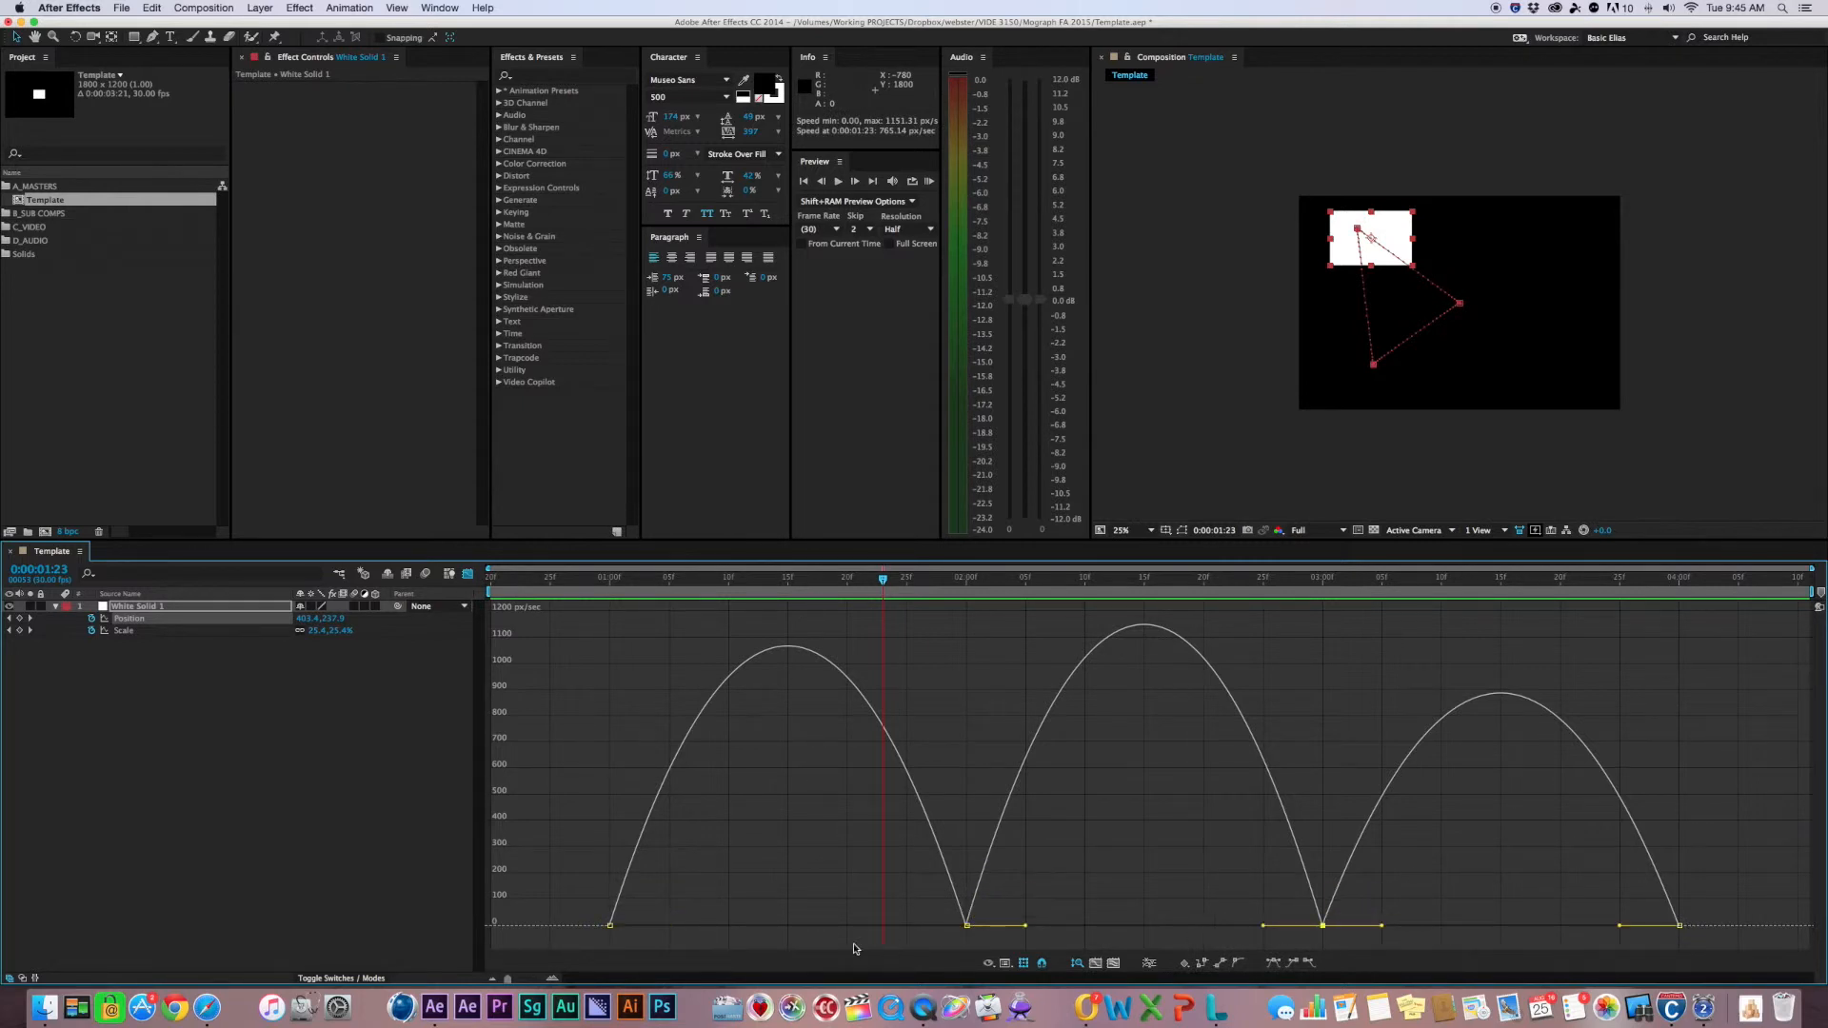
pyautogui.click(610, 925)
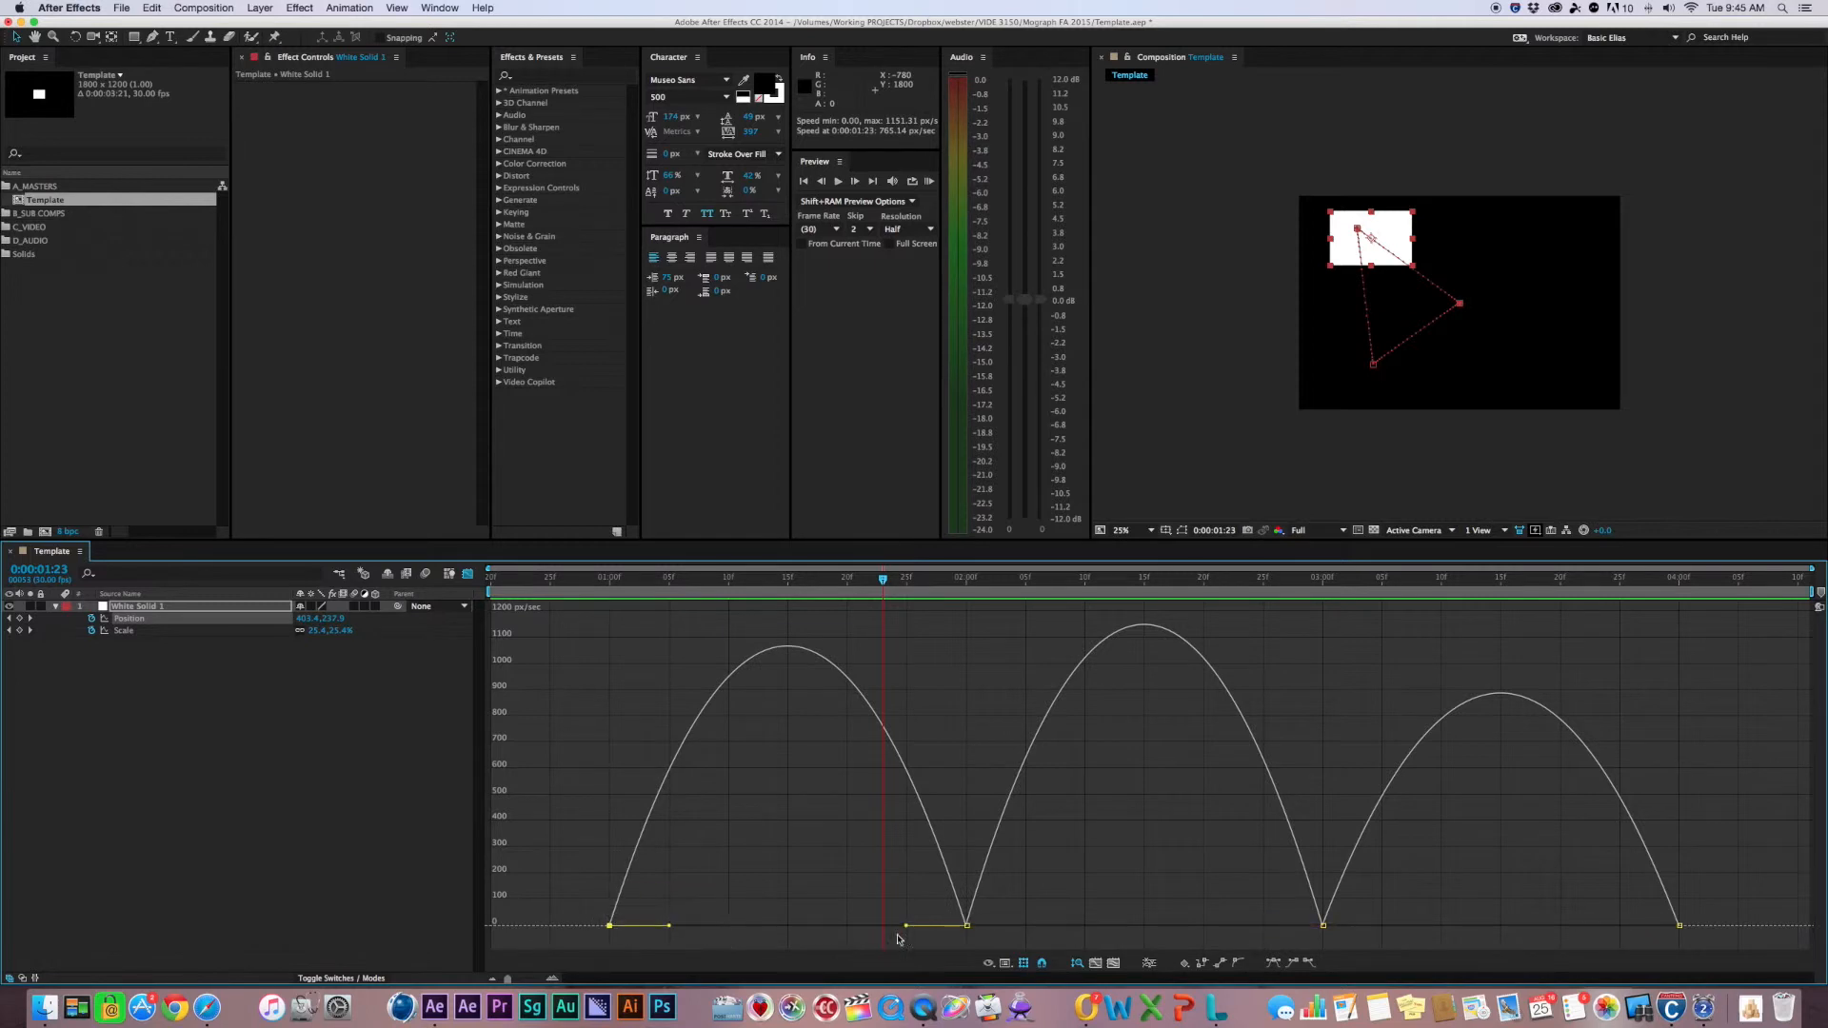
pyautogui.keyDown('shift'); pyautogui.click(967, 925); pyautogui.keyUp('shift')
pyautogui.keyDown('shift'); pyautogui.click(1322, 925); pyautogui.keyUp('shift')
pyautogui.keyDown('shift'); pyautogui.click(1679, 925); pyautogui.keyUp('shift')
pyautogui.click(1679, 926)
# Collapse the outgoing ease handle of the 0:00:01:00 Position keyframe and slightly lengthen the incoming handle of the 0:00:02:00 keyframe
pyautogui.click(611, 925)
pyautogui.moveTo(669, 927); pyautogui.dragTo(569, 929)
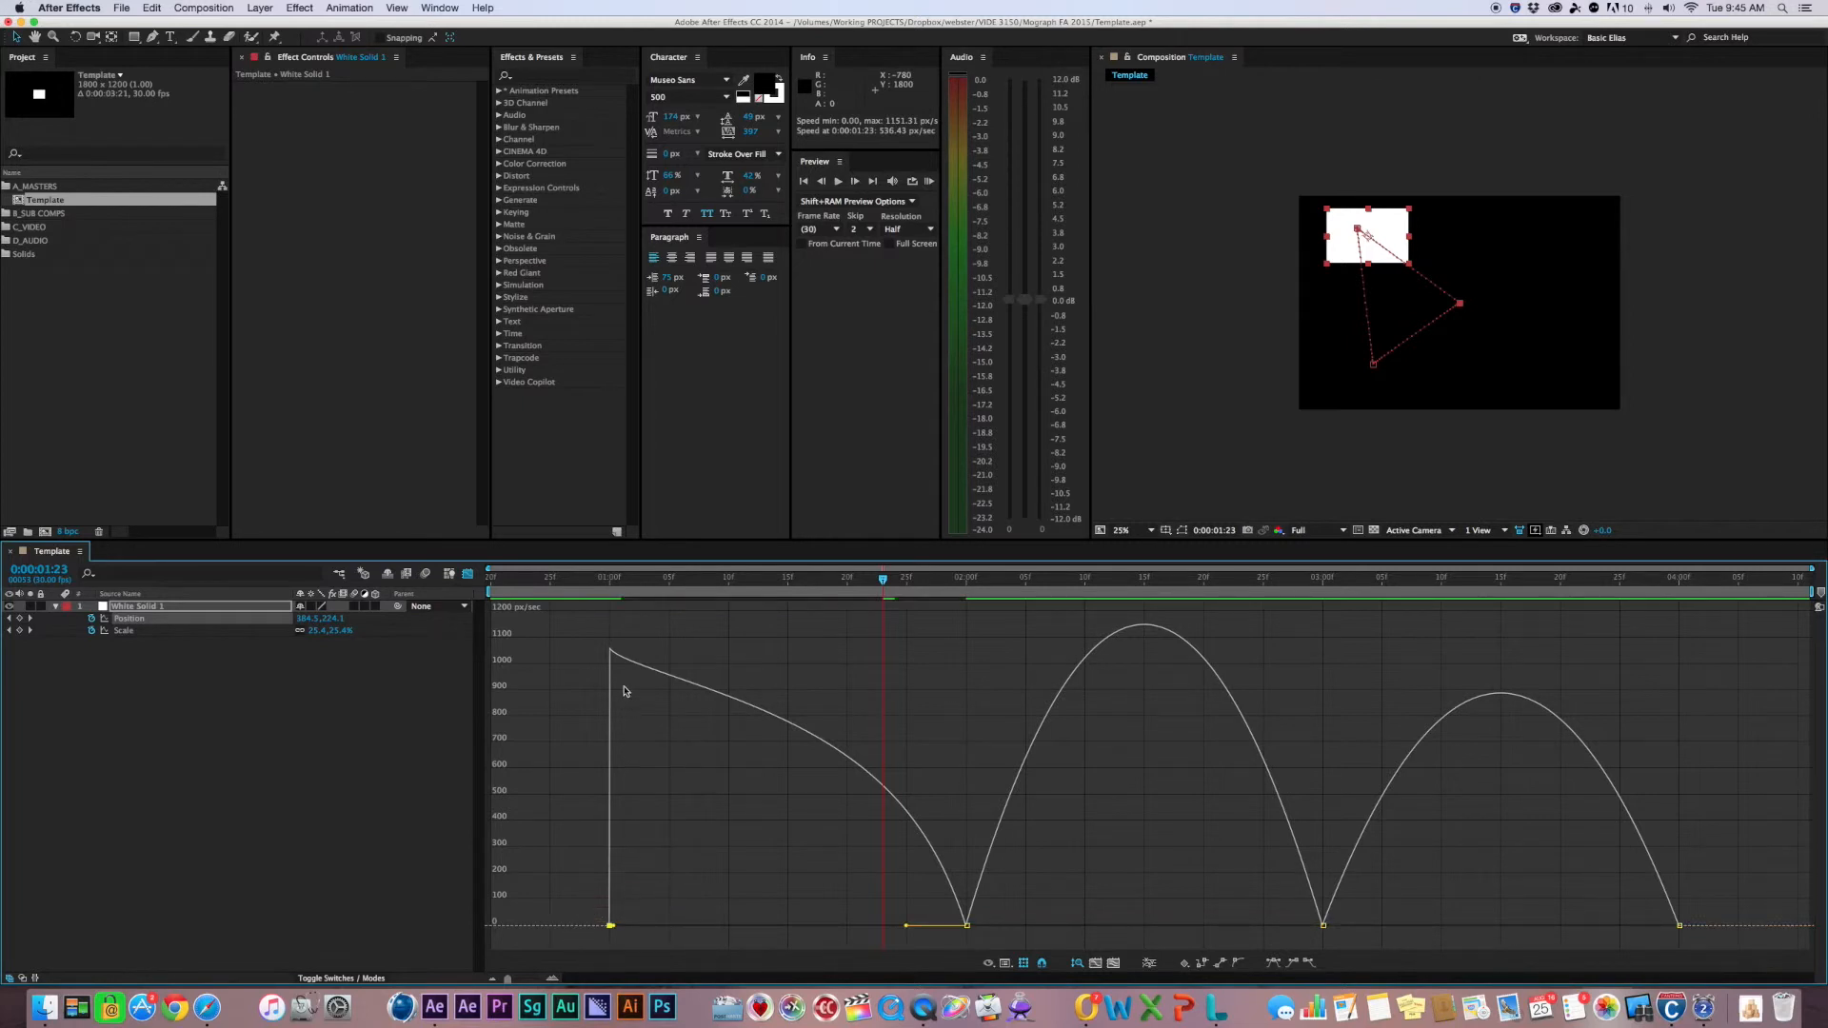
pyautogui.moveTo(608, 582); pyautogui.dragTo(975, 678)
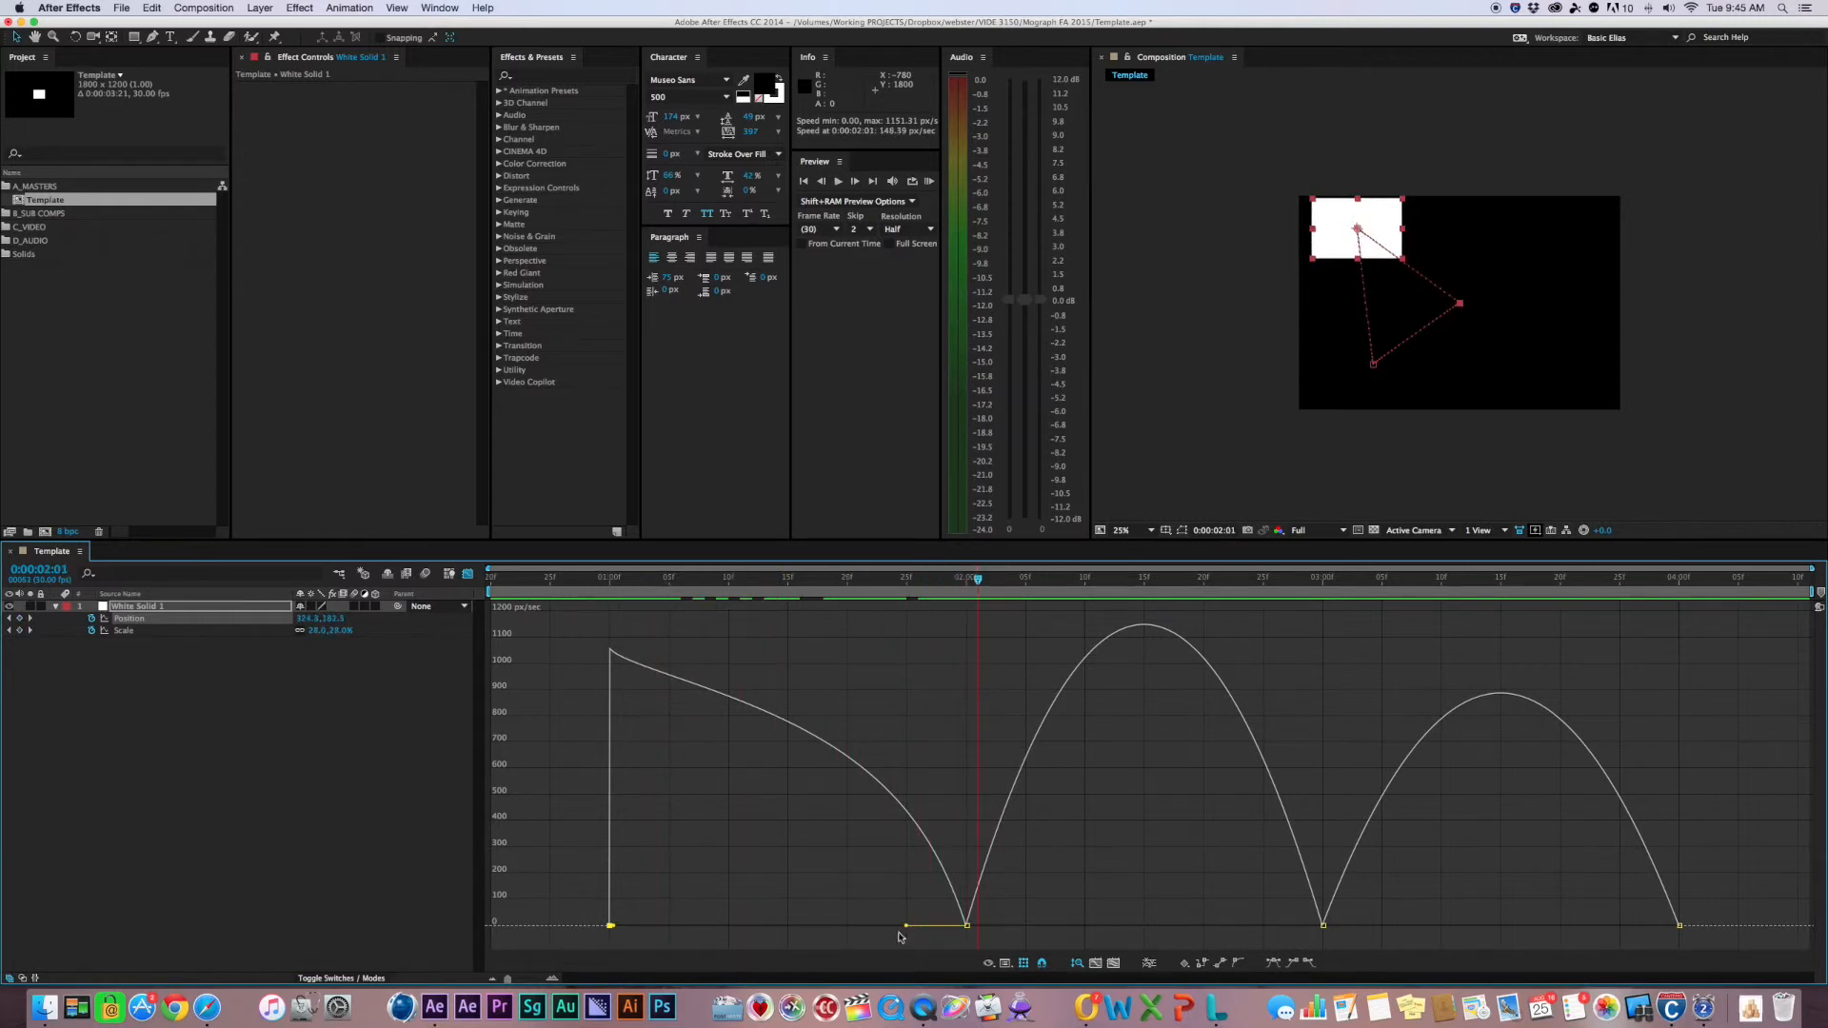
pyautogui.moveTo(906, 929); pyautogui.dragTo(904, 930)
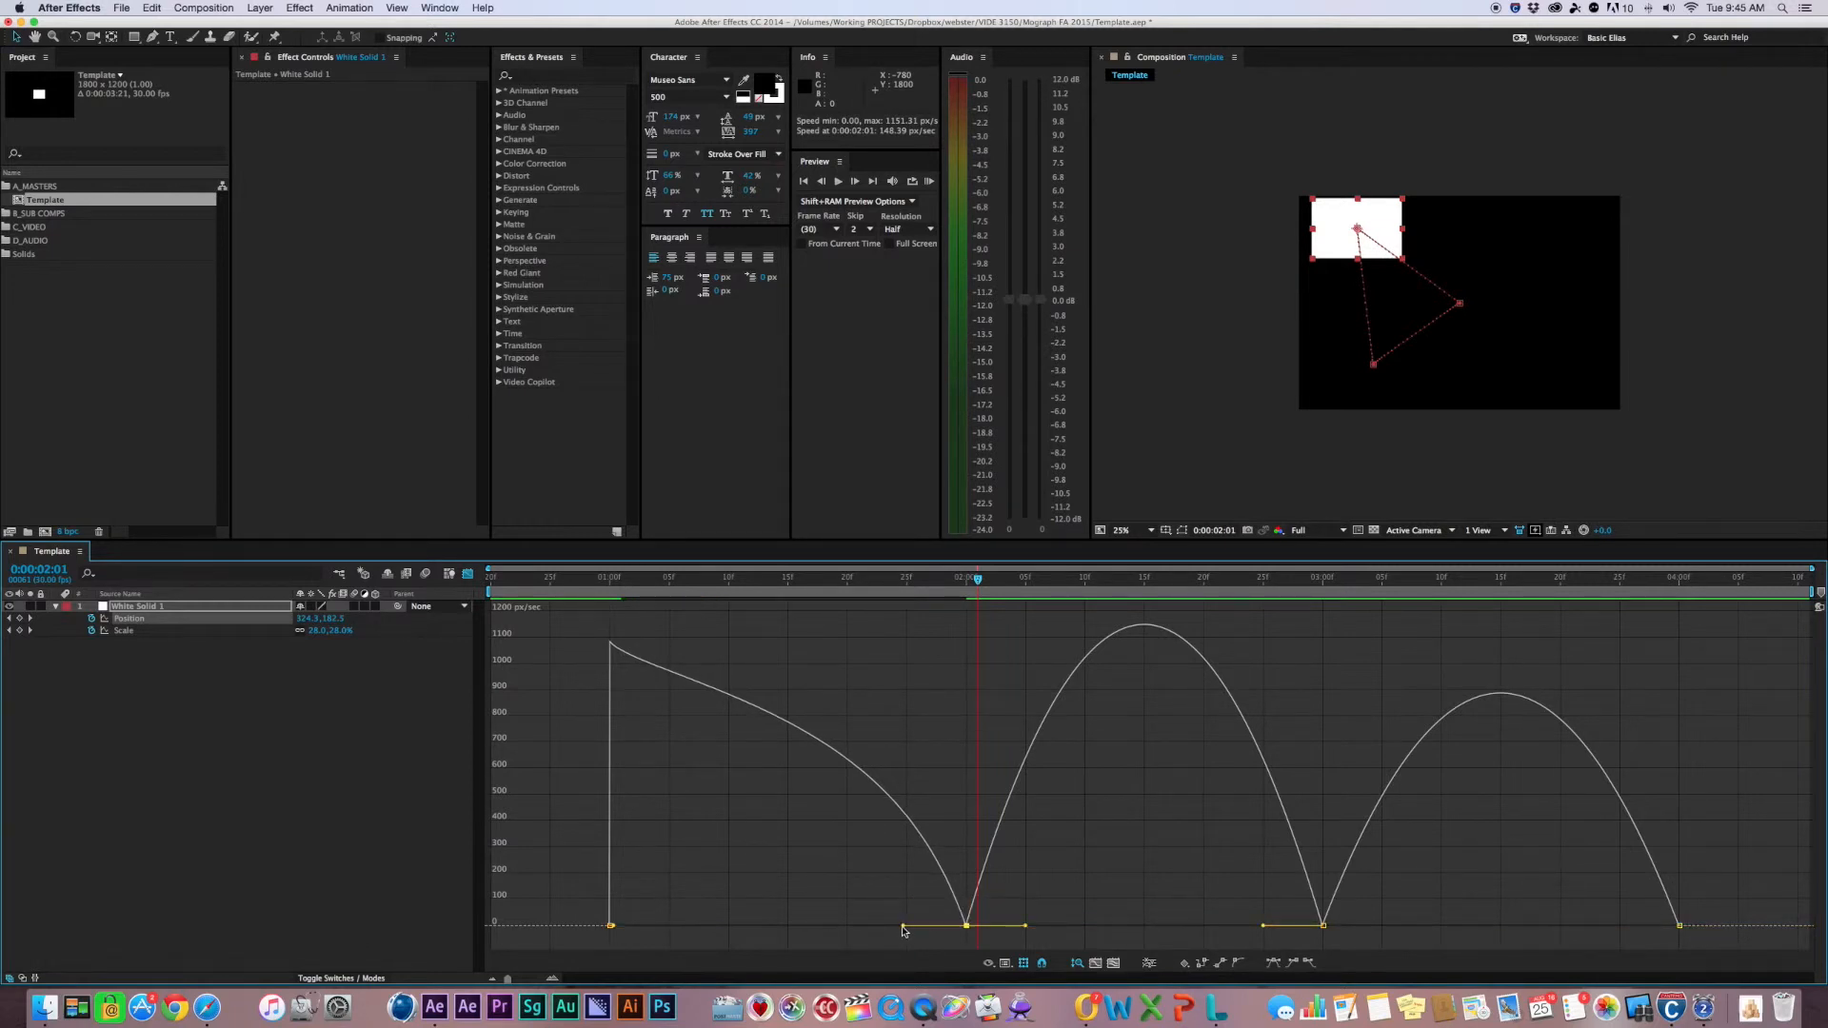
# Collapse the outgoing ease handle of the 0:00:02:00 Position keyframe and lengthen the incoming handle of the 0:00:03:00 keyframe
pyautogui.moveTo(1026, 929); pyautogui.dragTo(934, 925)
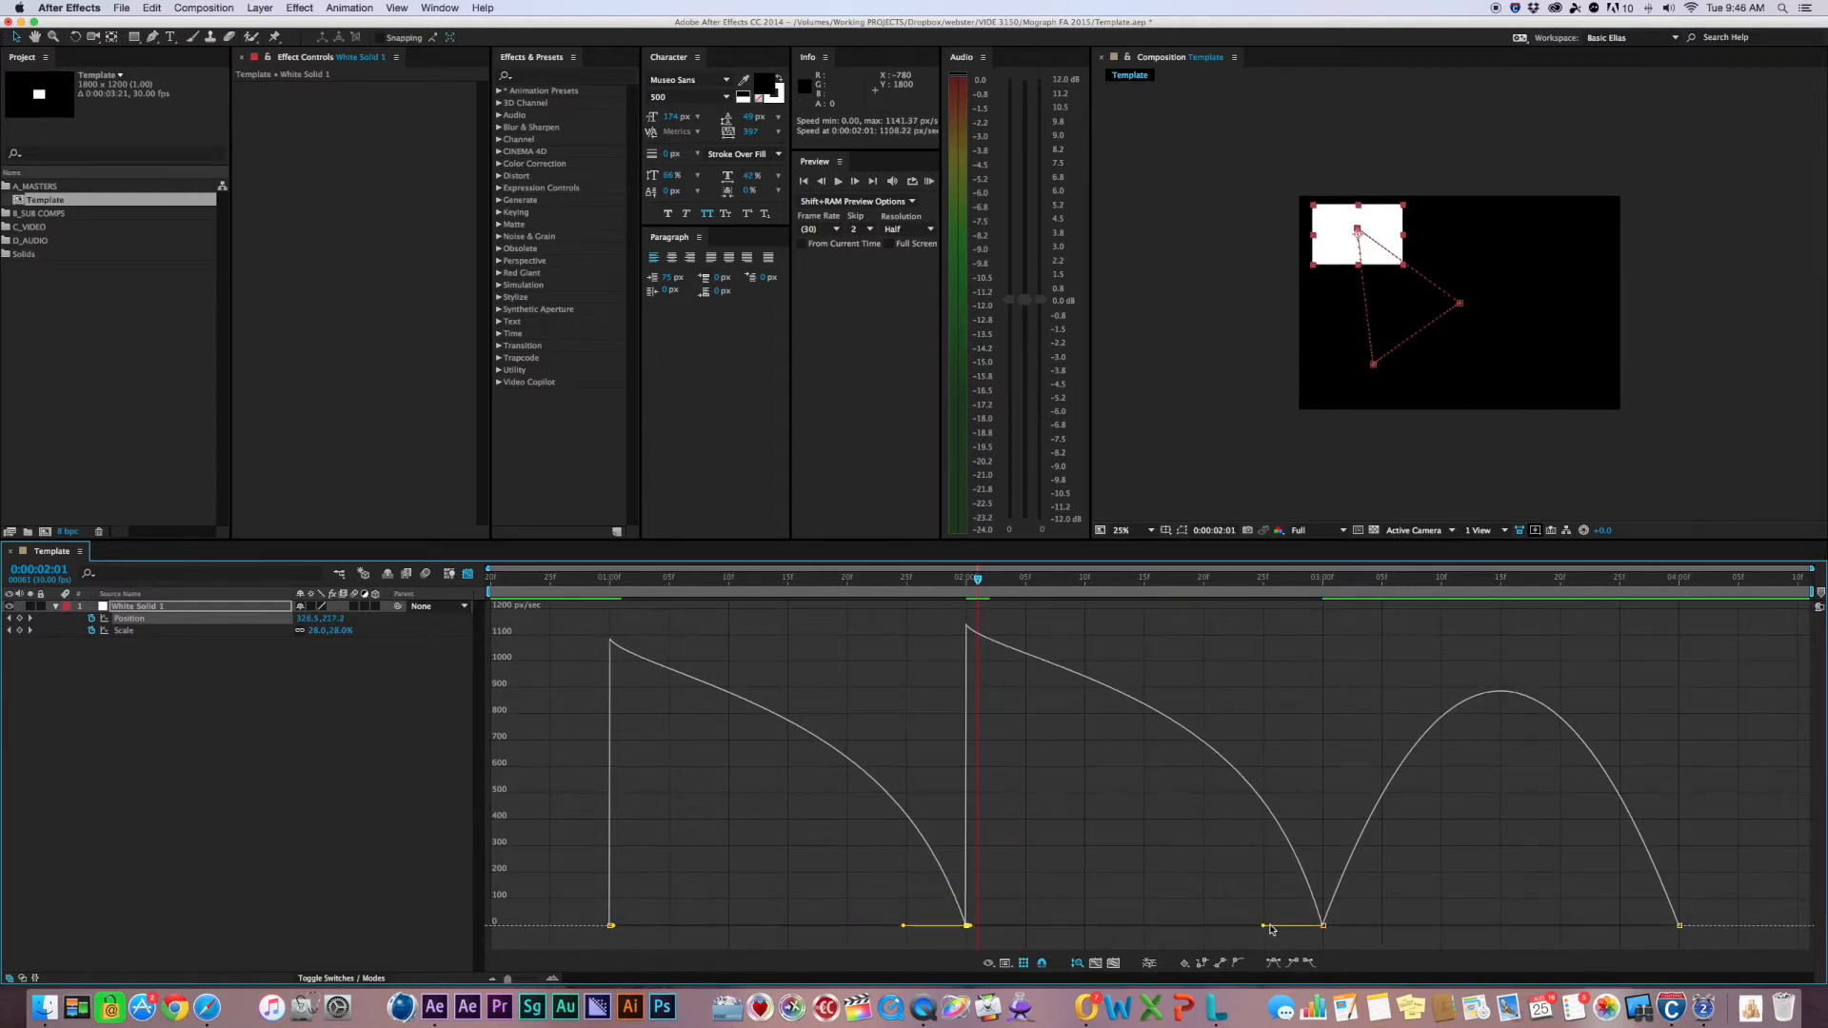
pyautogui.moveTo(1262, 926); pyautogui.dragTo(1187, 930)
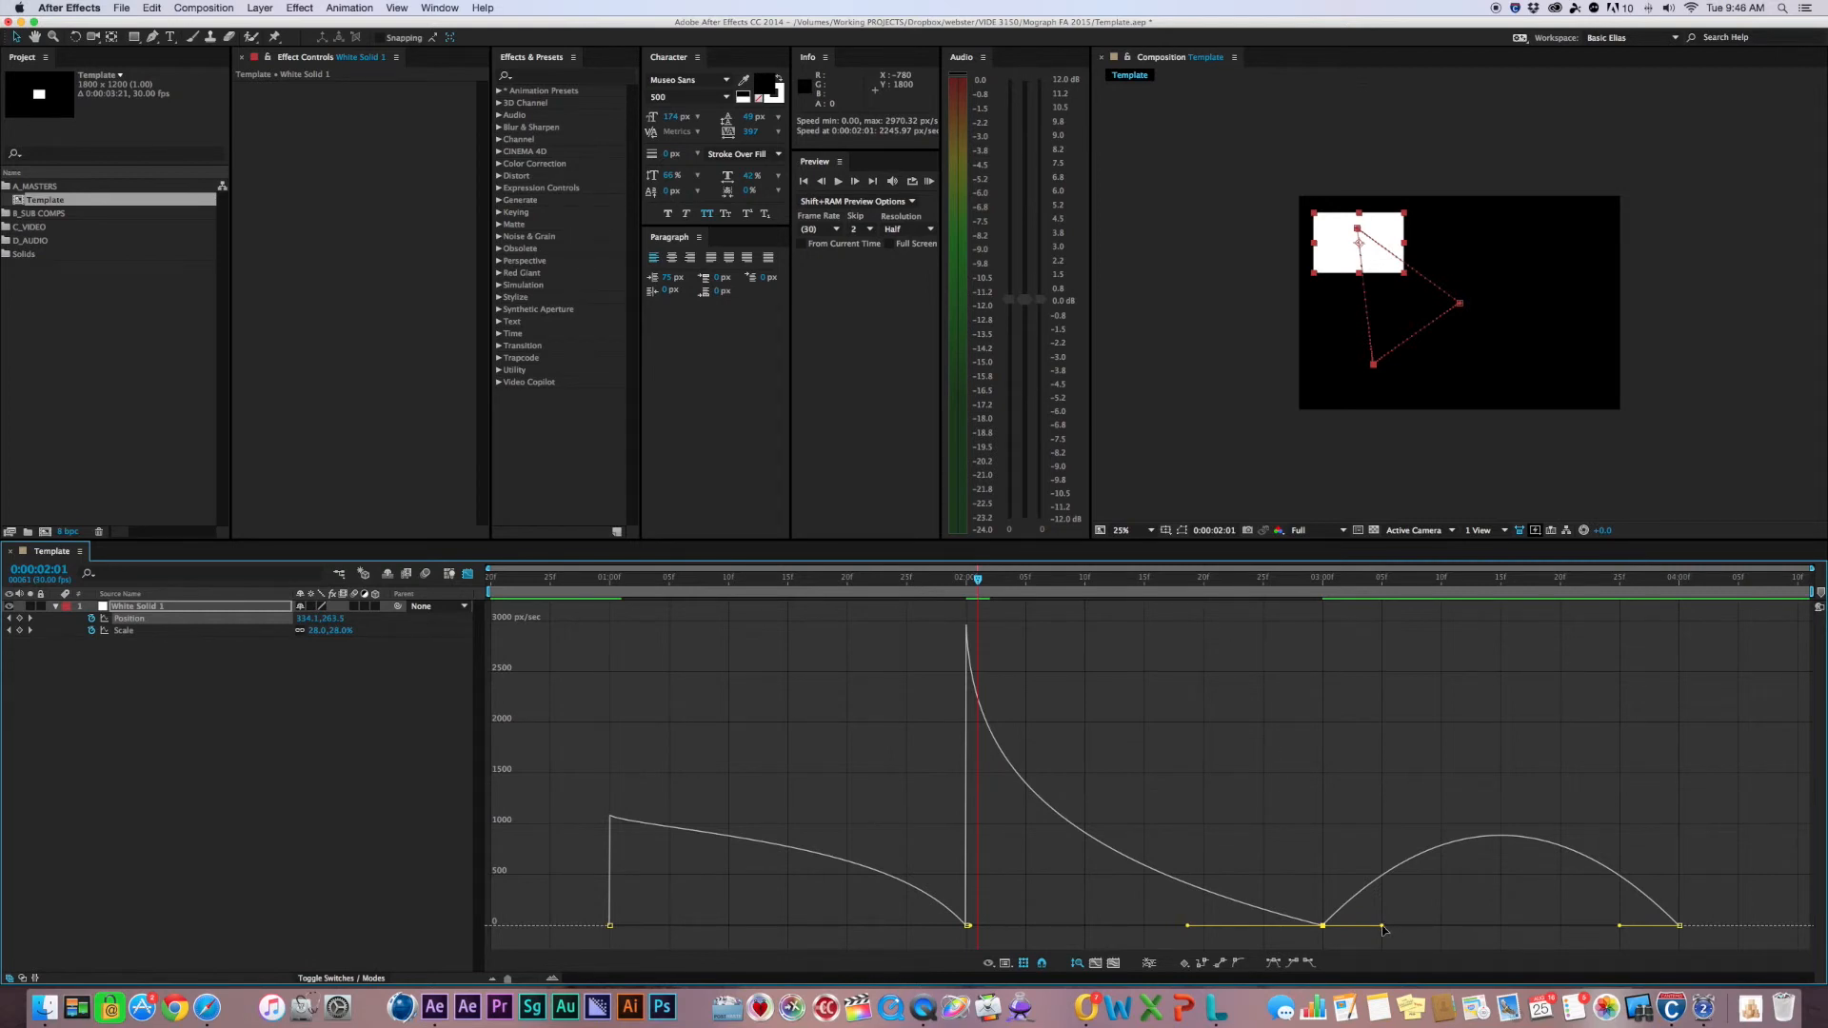
# Lengthen the outgoing ease handle of the 0:00:03:00 Position keyframe and collapse the incoming handle of the 0:00:04:00 keyframe
pyautogui.moveTo(1383, 929); pyautogui.dragTo(1492, 942)
pyautogui.click(1322, 919)
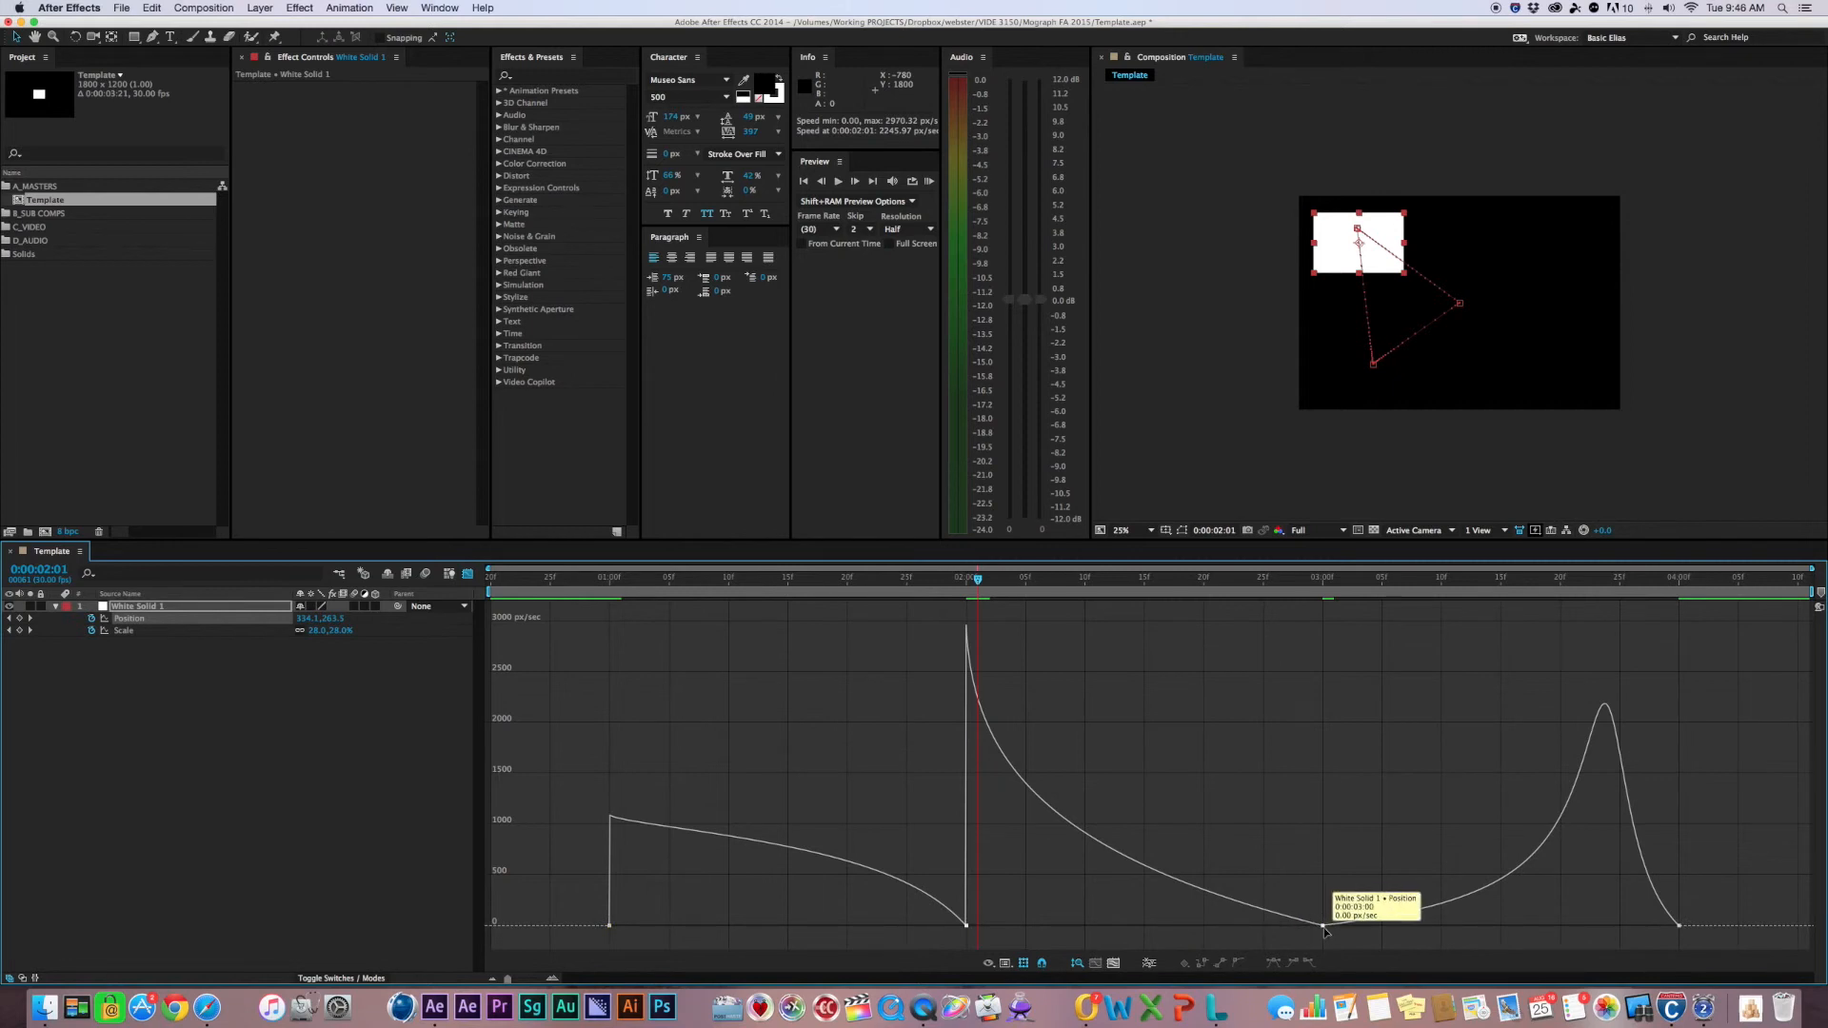
pyautogui.doubleClick(1301, 921)
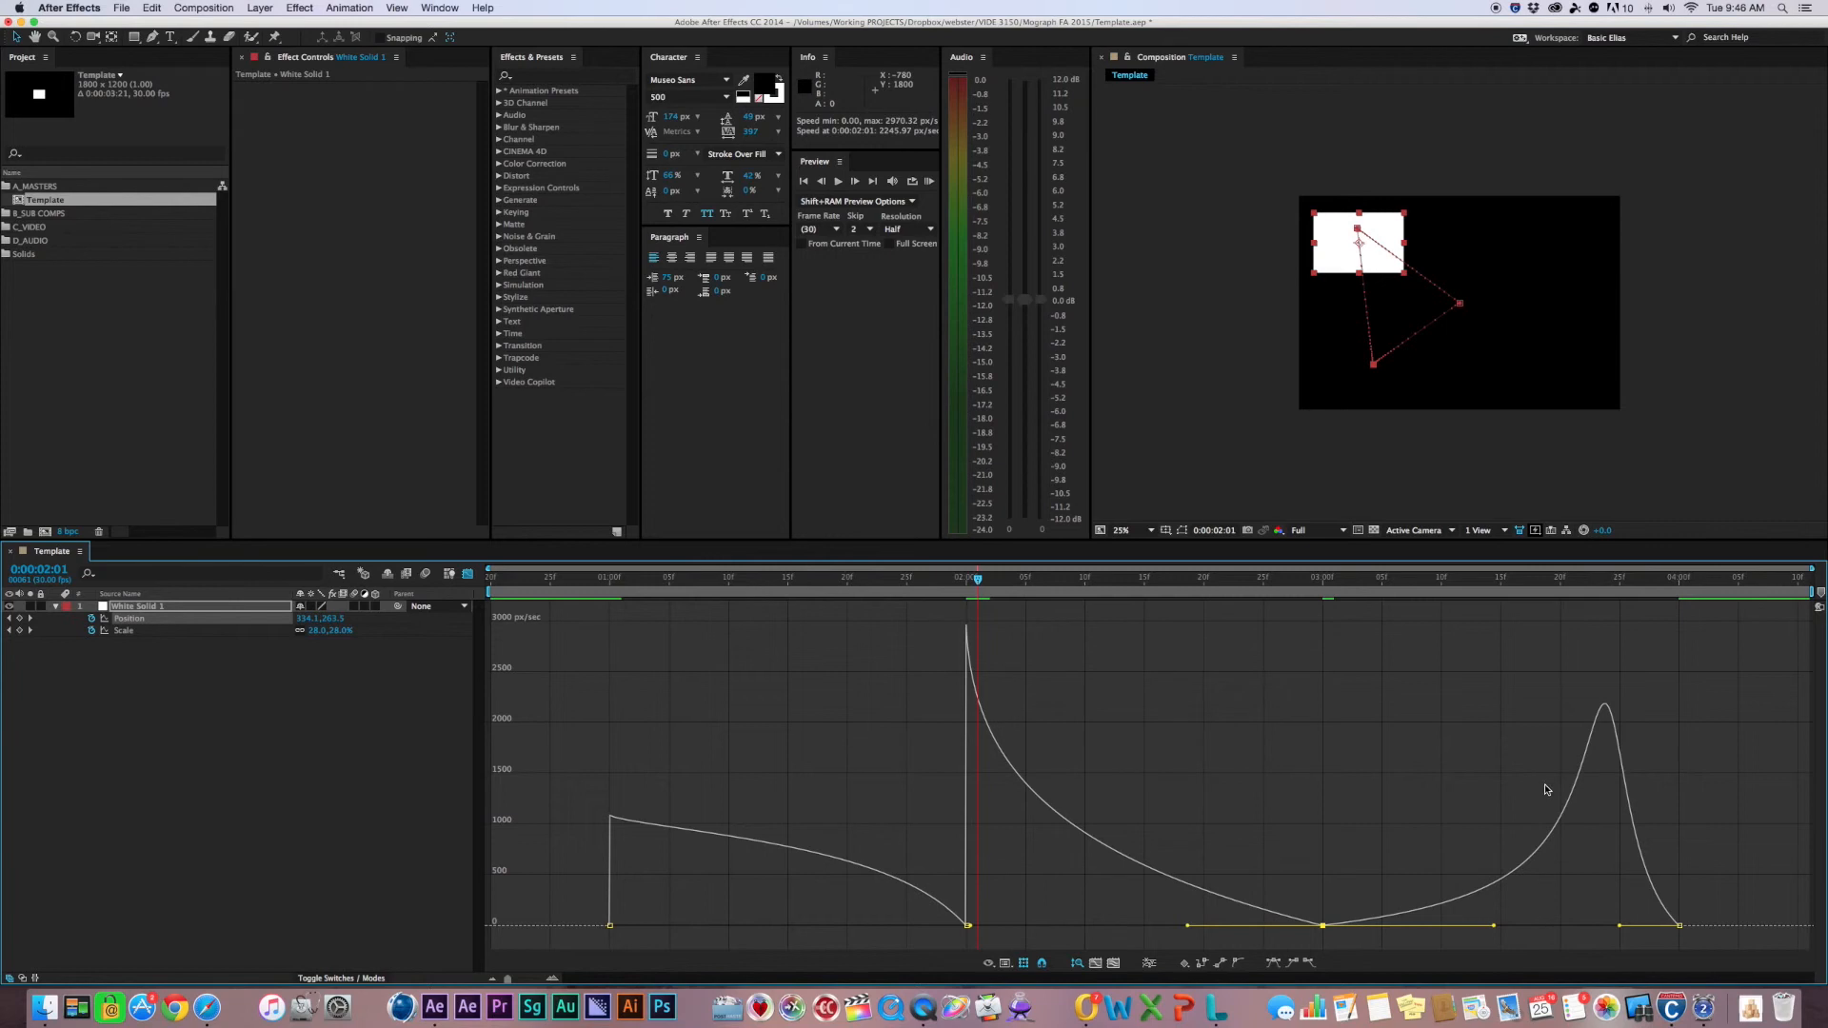
pyautogui.click(1620, 926)
pyautogui.moveTo(1620, 926); pyautogui.dragTo(1695, 928)
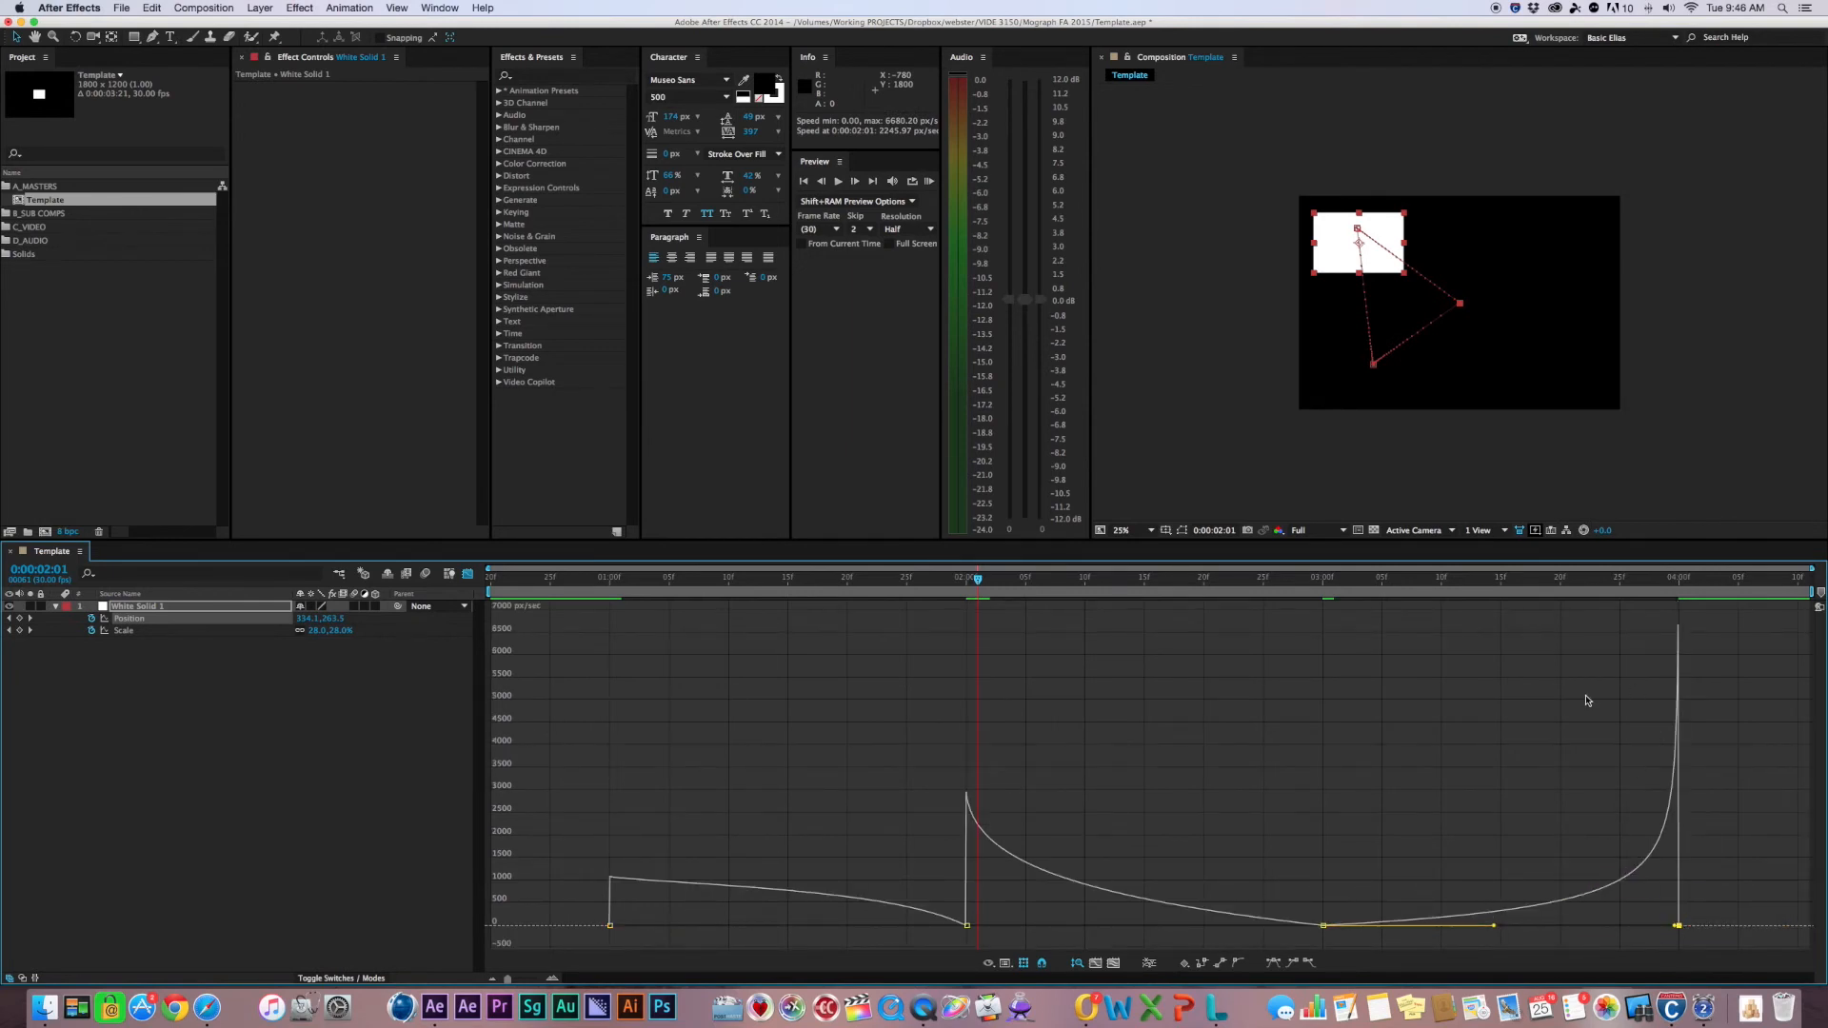
# Move the current time to 0:00:00:26 and preview the motion with the reshaped speed curves
pyautogui.click(568, 584)
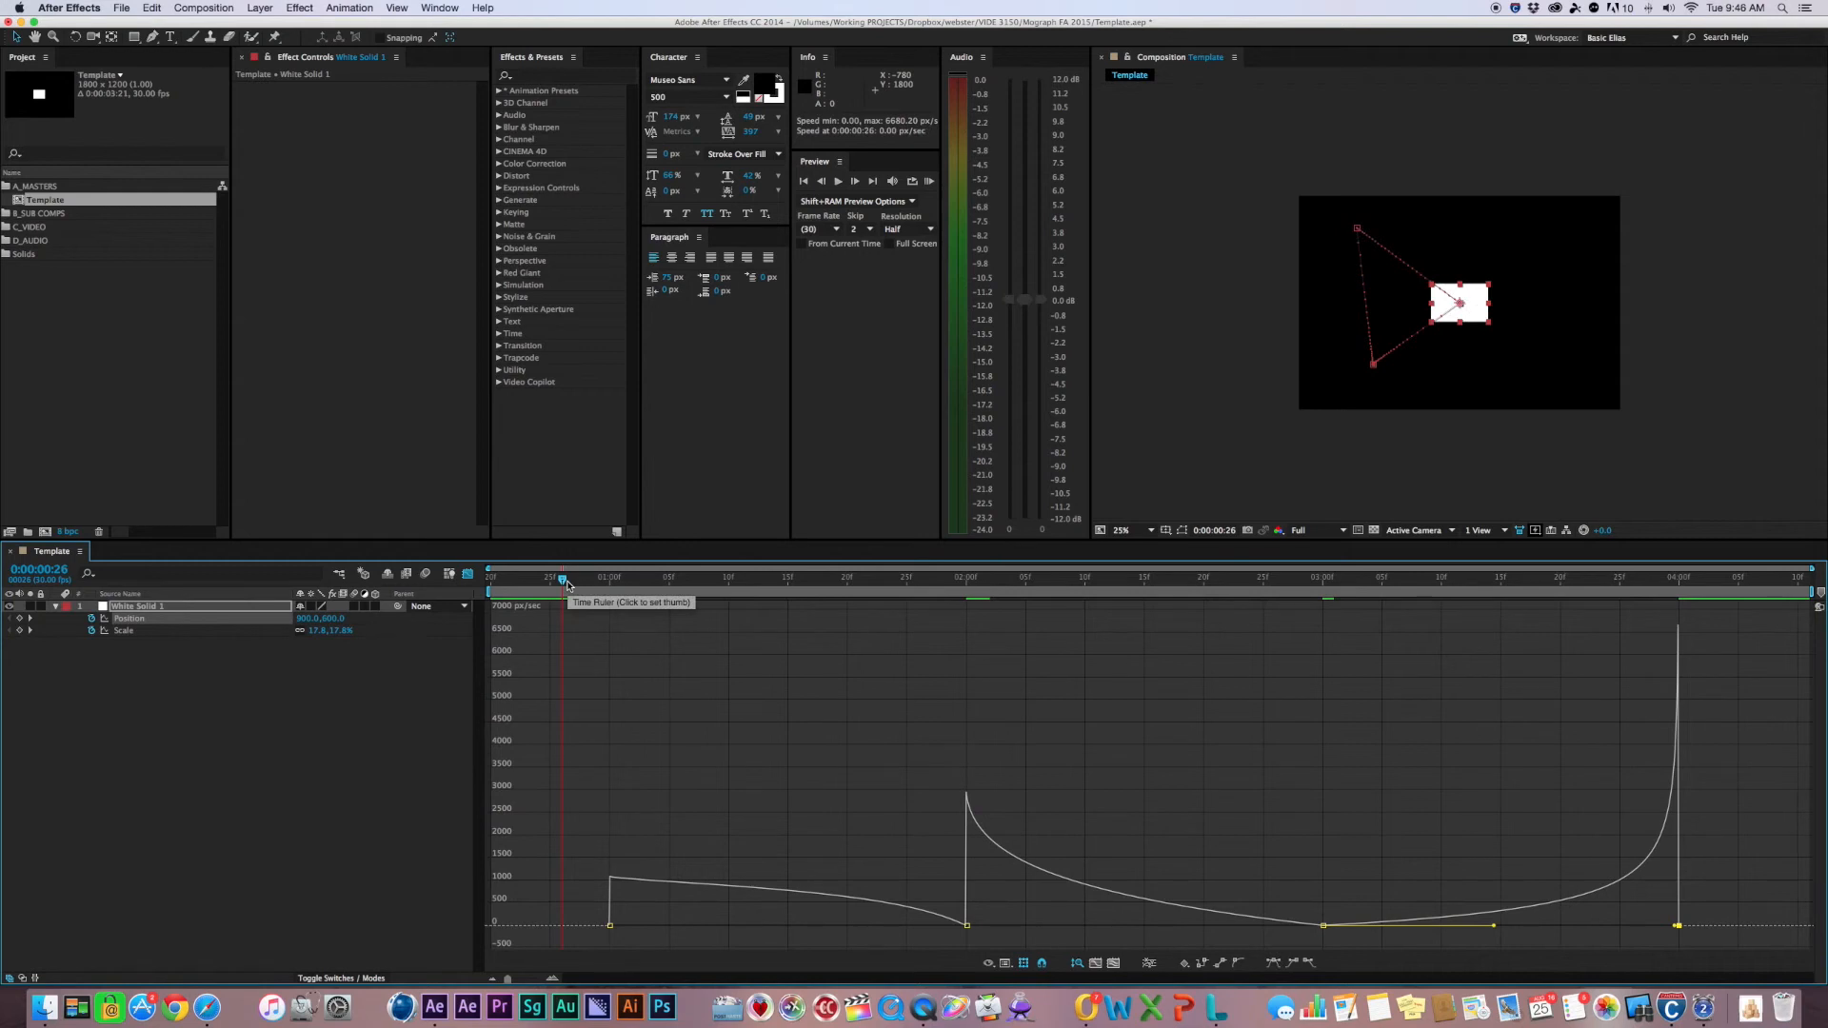
pyautogui.press('space')
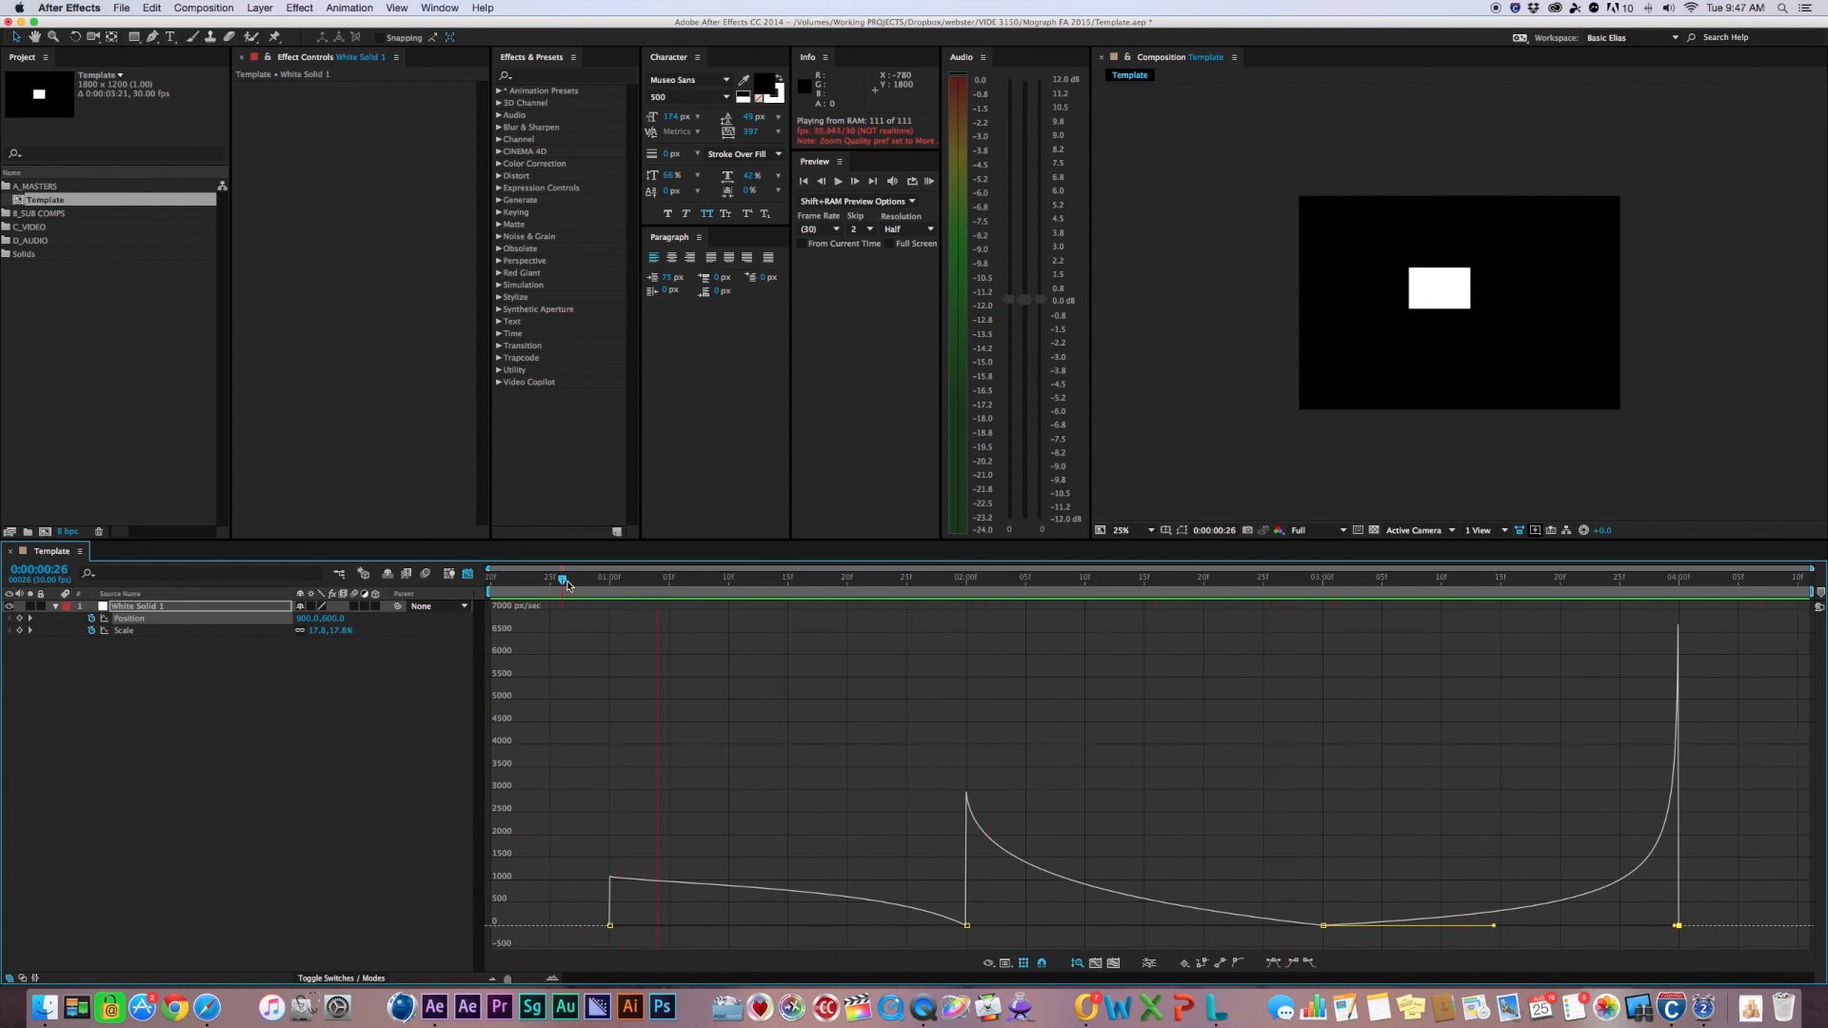
pyautogui.press('space')
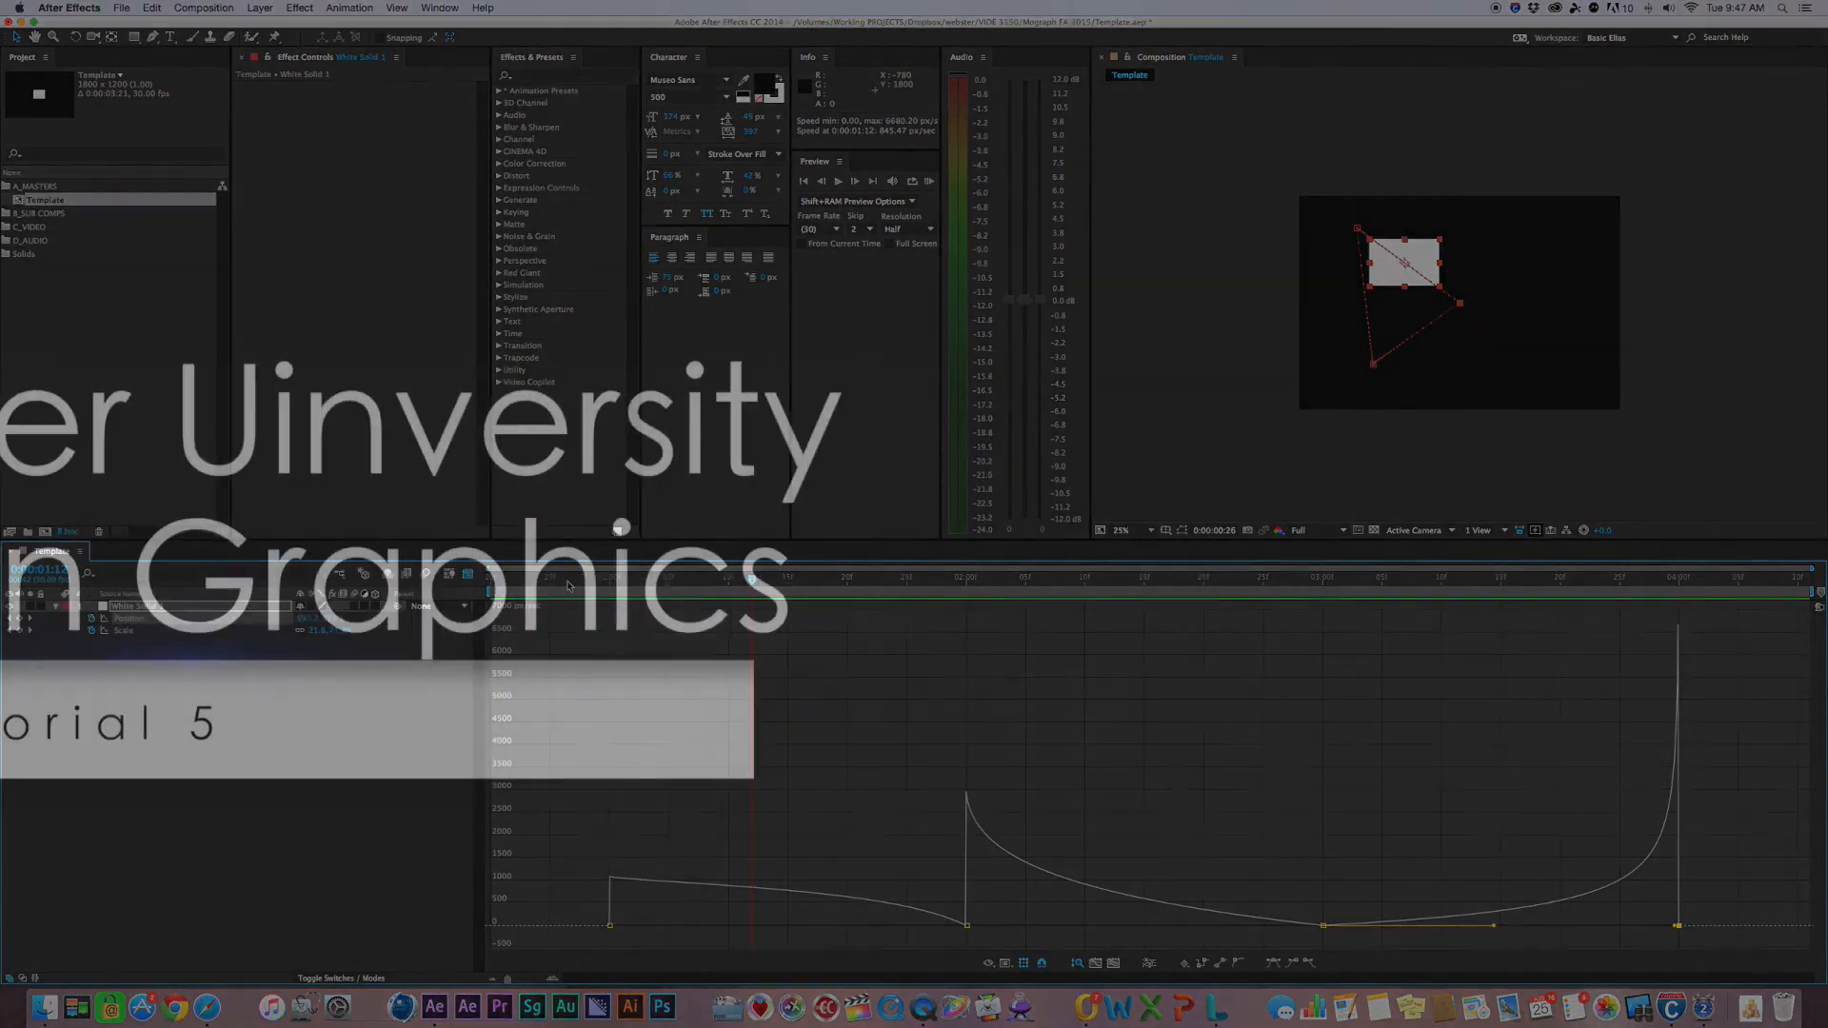